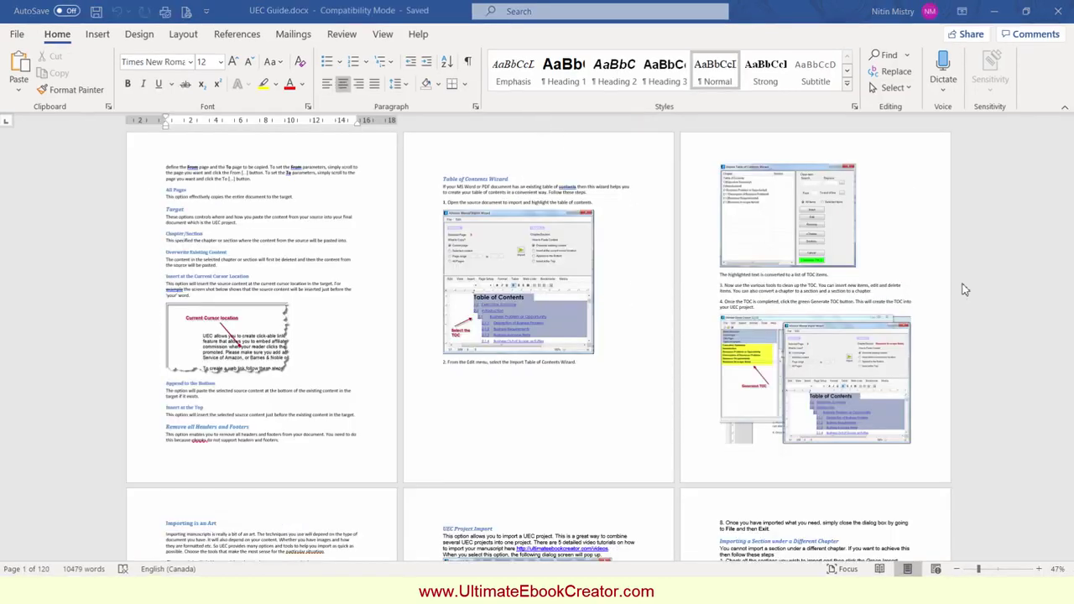
Close the UEC Guide.docx document and start a new project in Ultimate Ebook Creator
{"action": "left_click", "coordinate": [1058, 11]}
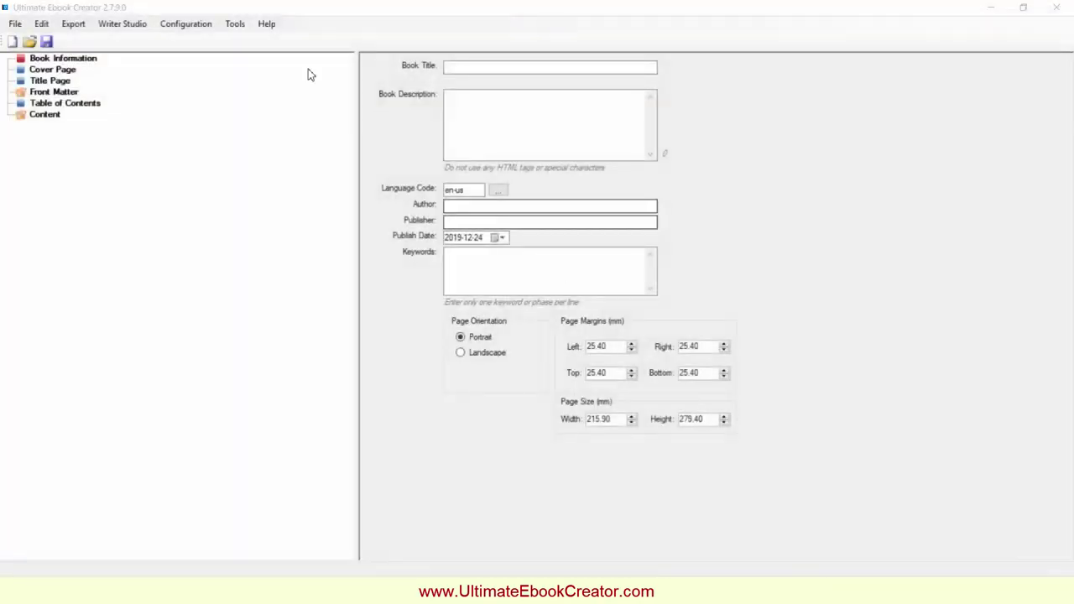
{"action": "left_click", "coordinate": [15, 24]}
{"action": "left_click", "coordinate": [15, 25]}
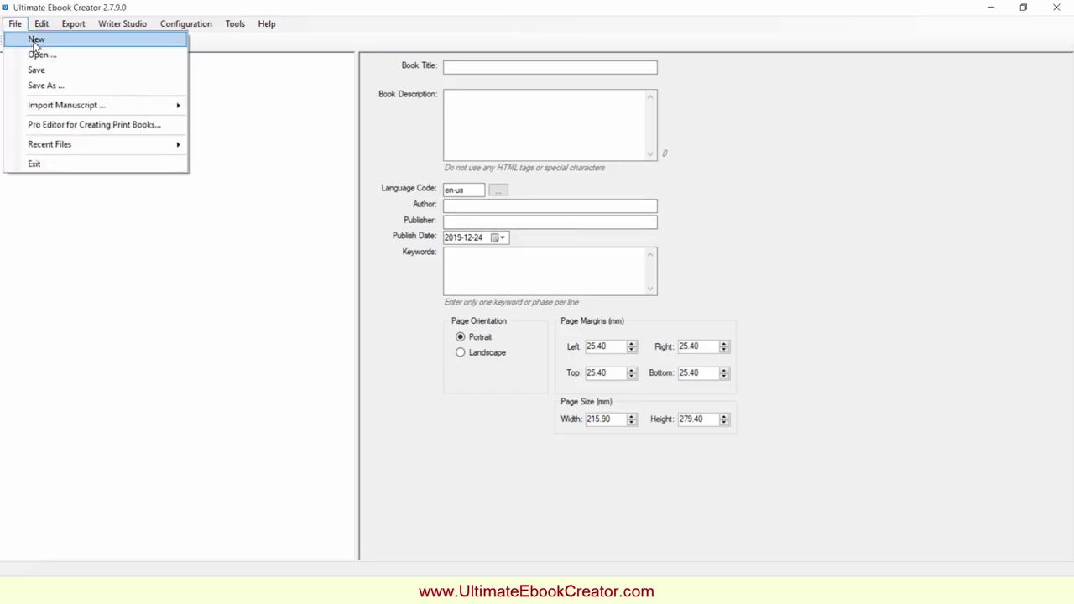
{"action": "left_click", "coordinate": [34, 41]}
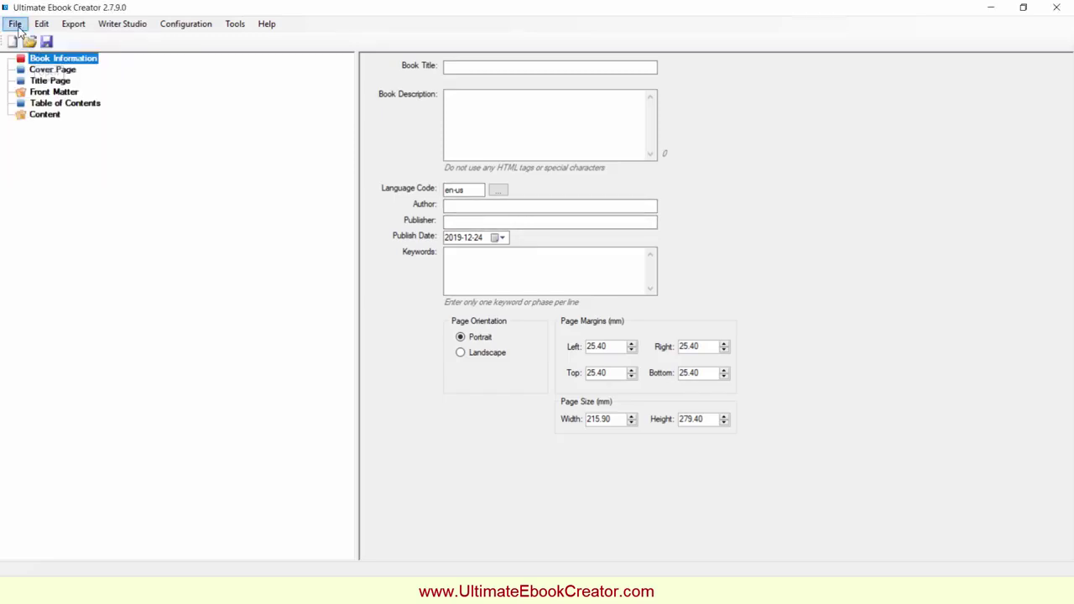
Import the manuscript UEC Guide.docx from the workflow 1 folder as an MS Word document with TOC
{"action": "left_click", "coordinate": [16, 24]}
{"action": "mouse_move", "coordinate": [65, 106]}
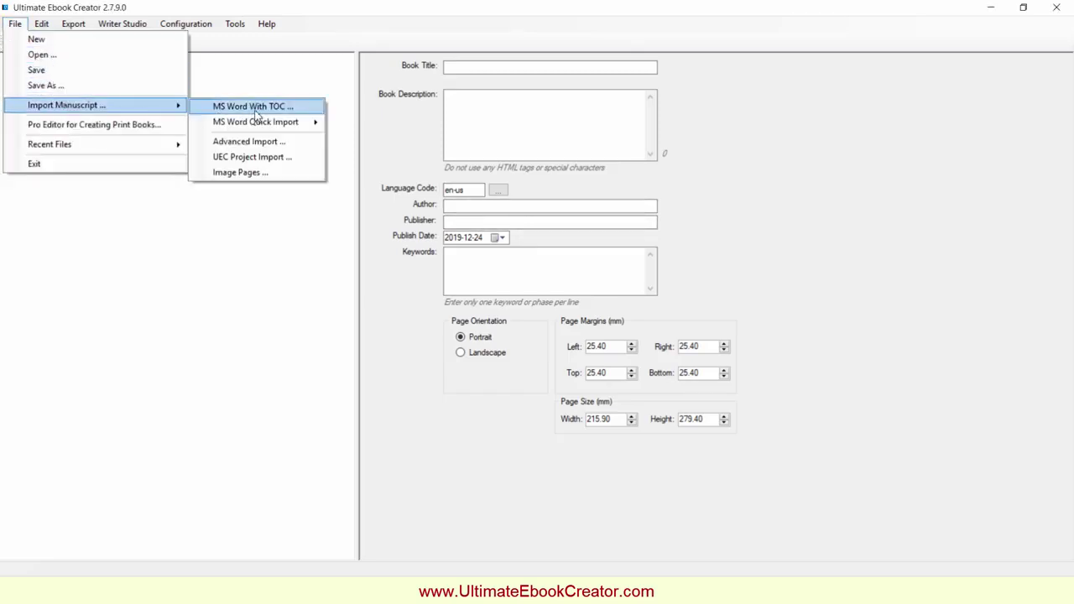
{"action": "left_click", "coordinate": [255, 109]}
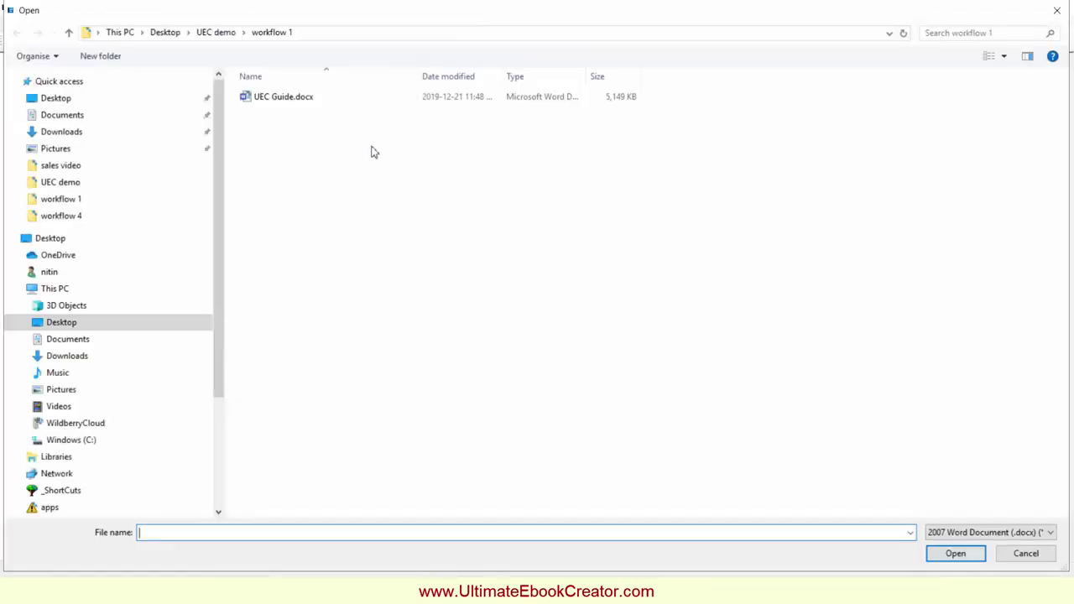
{"action": "left_click", "coordinate": [298, 101]}
{"action": "left_click", "coordinate": [956, 554]}
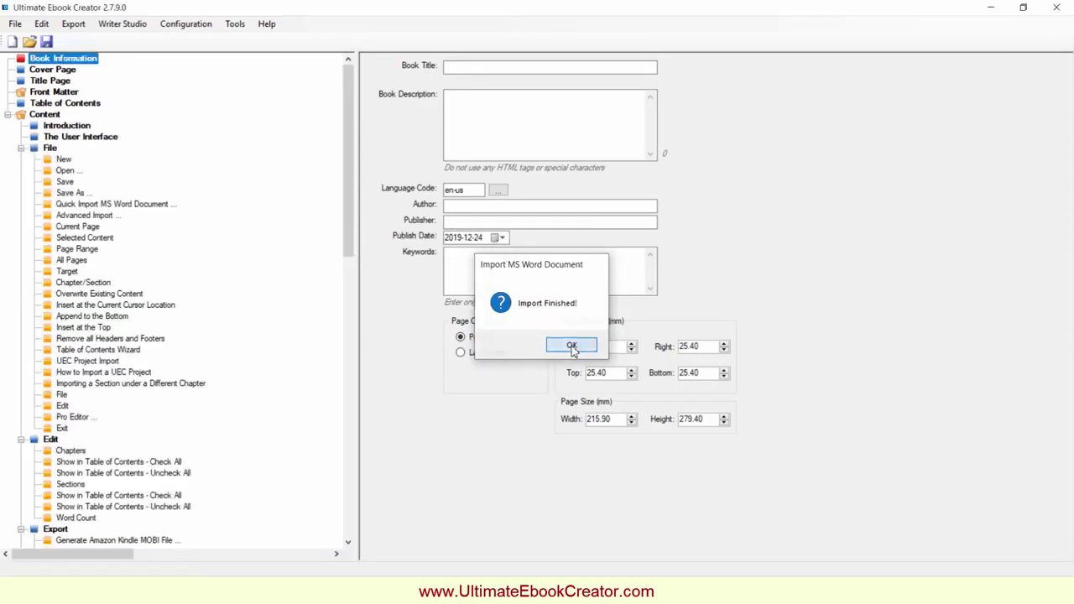
{"action": "left_click", "coordinate": [571, 347]}
Check the imported chapters and sections, viewing Show in Table of Contents - Check All, Remove all Headers and Footers, and Page Range
{"action": "left_click_drag", "start_coordinate": [347, 209], "coordinate": [350, 269]}
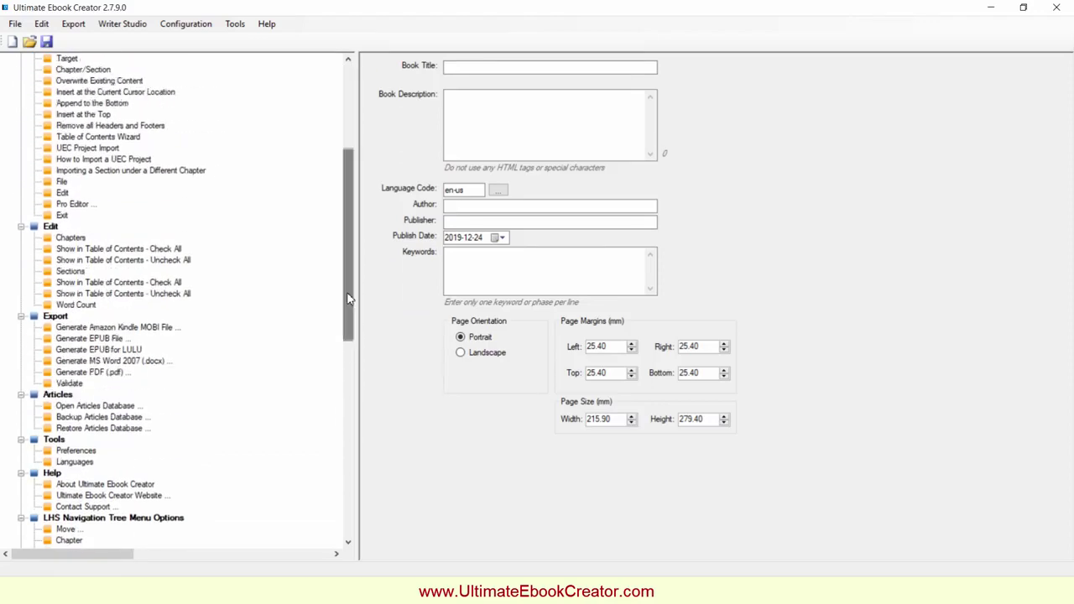
{"action": "left_click", "coordinate": [126, 349]}
{"action": "left_click", "coordinate": [128, 249]}
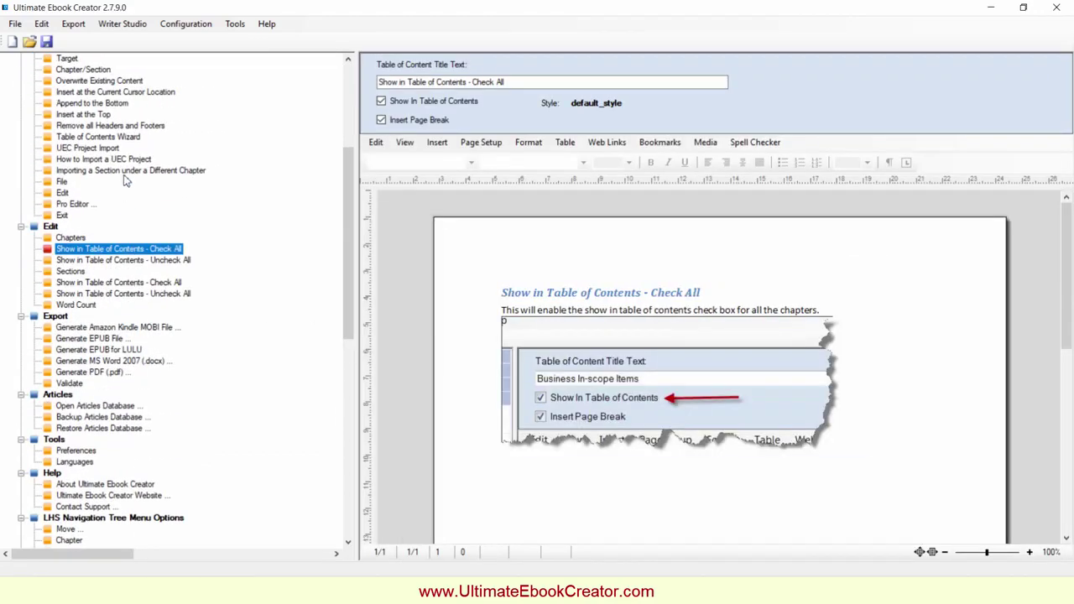
{"action": "left_click", "coordinate": [125, 171]}
{"action": "left_click", "coordinate": [119, 125]}
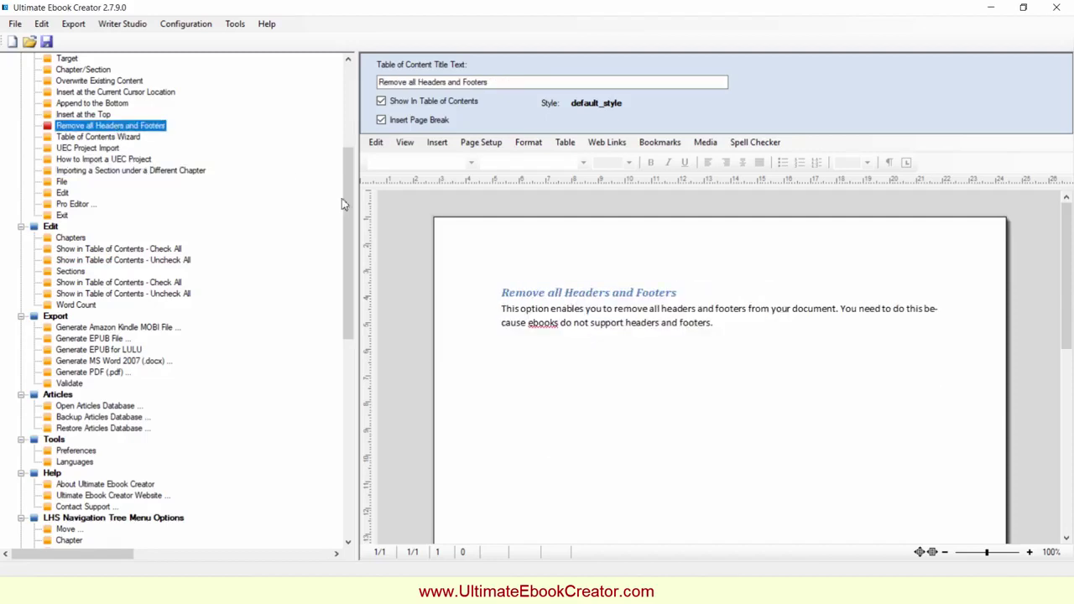
{"action": "scroll", "coordinate": [348, 210], "scroll_direction": "up", "scroll_amount": 6}
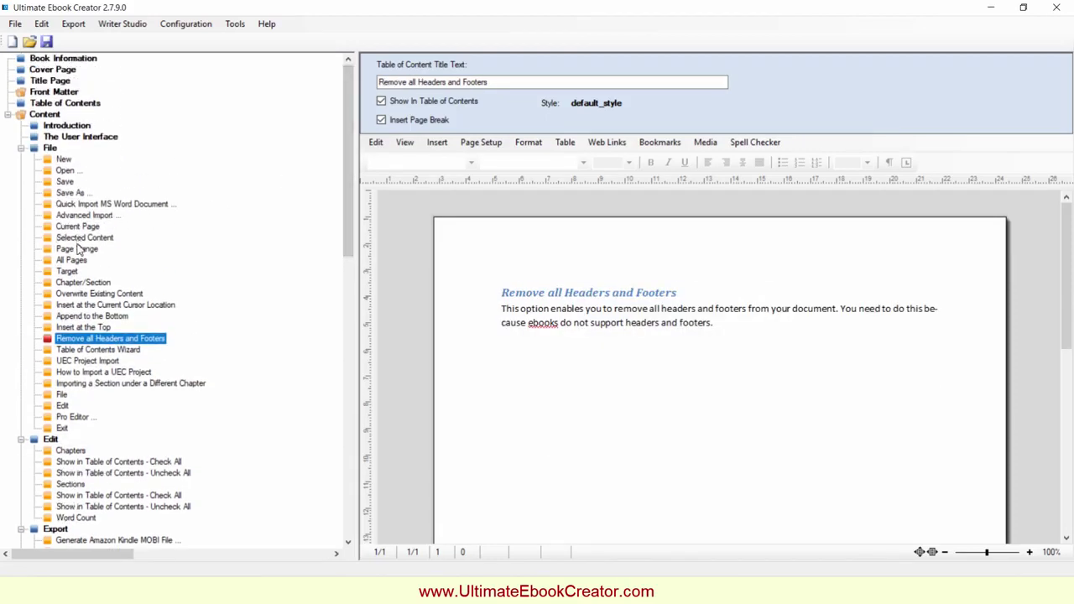
{"action": "left_click", "coordinate": [78, 249]}
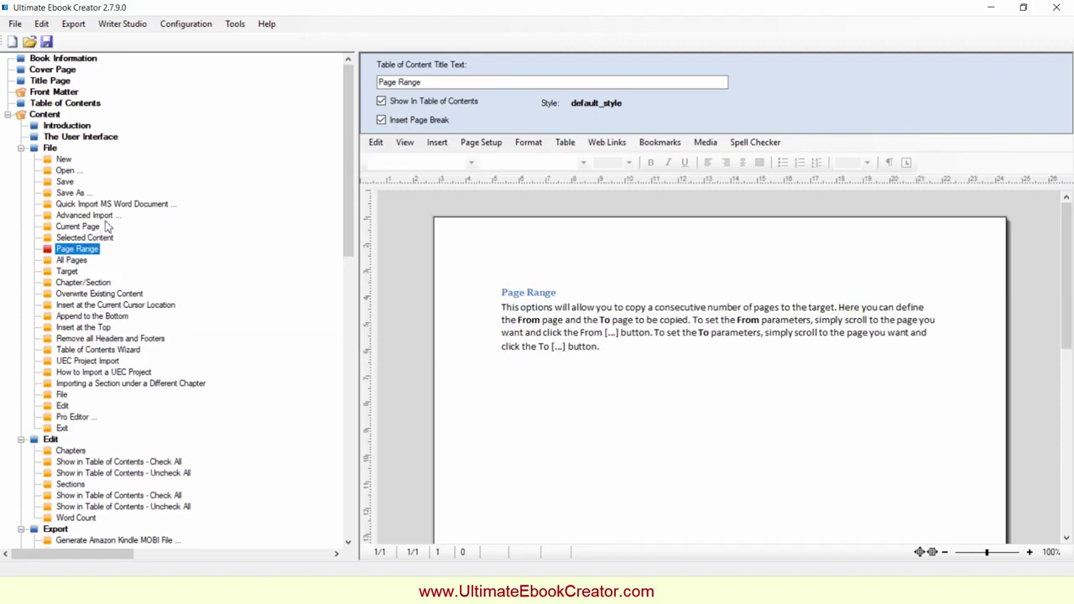
Open the Book Information page, and assign UEC Cover Page.jpg as the book's cover page image
{"action": "left_click", "coordinate": [85, 62]}
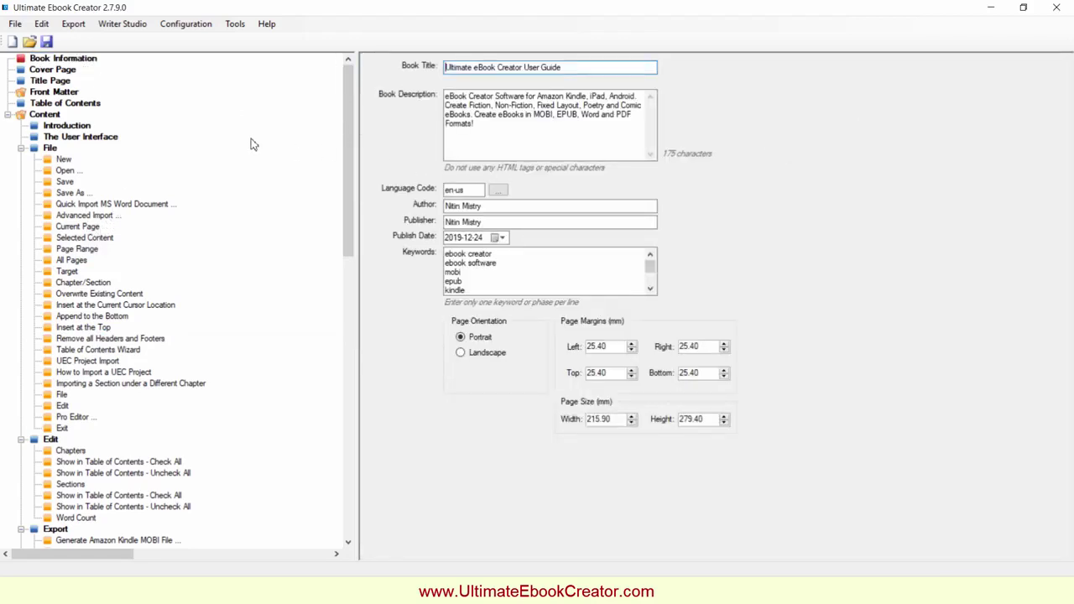
{"action": "left_click", "coordinate": [75, 70]}
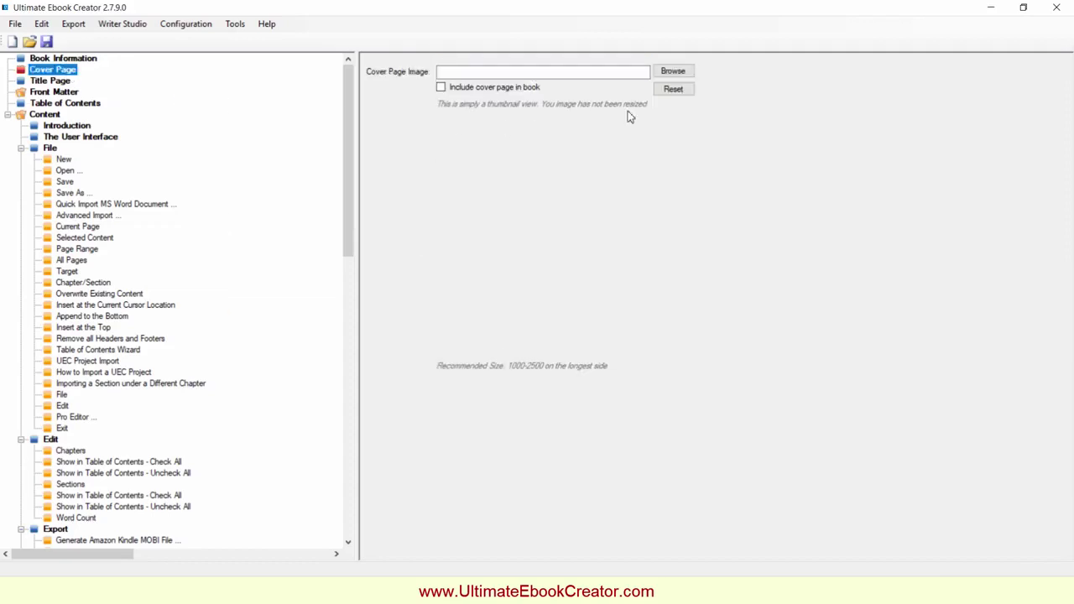
{"action": "left_click", "coordinate": [684, 74]}
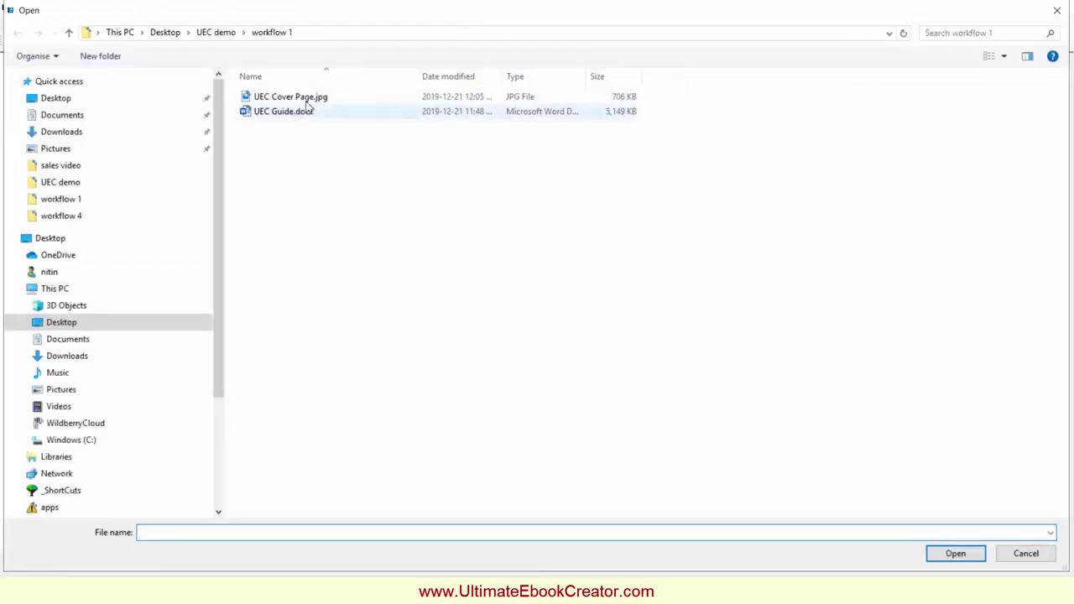
{"action": "left_click", "coordinate": [309, 97]}
{"action": "left_click", "coordinate": [948, 555]}
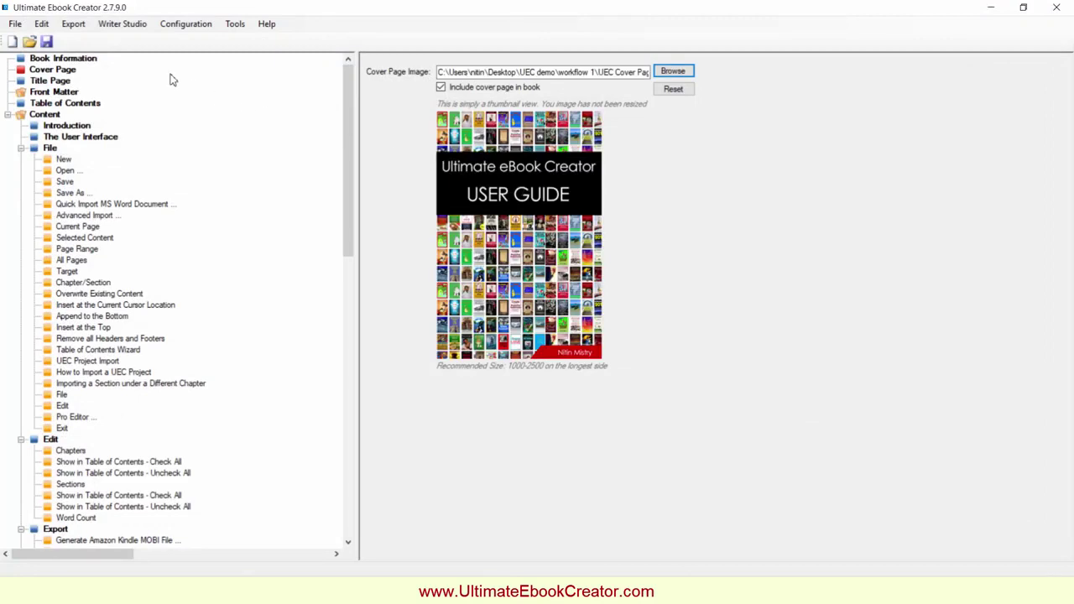
Export the book as a Kindle MOBI file named "uec guide" in the workflow 1 folder
{"action": "left_click", "coordinate": [73, 24]}
{"action": "left_click", "coordinate": [145, 46]}
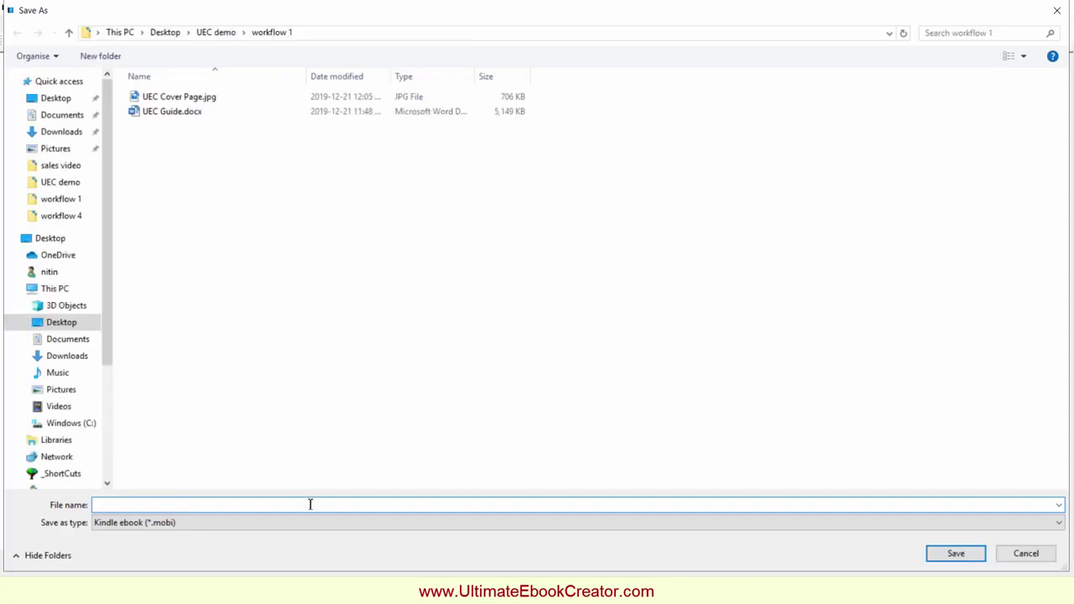
{"action": "type", "text": "uec guide"}
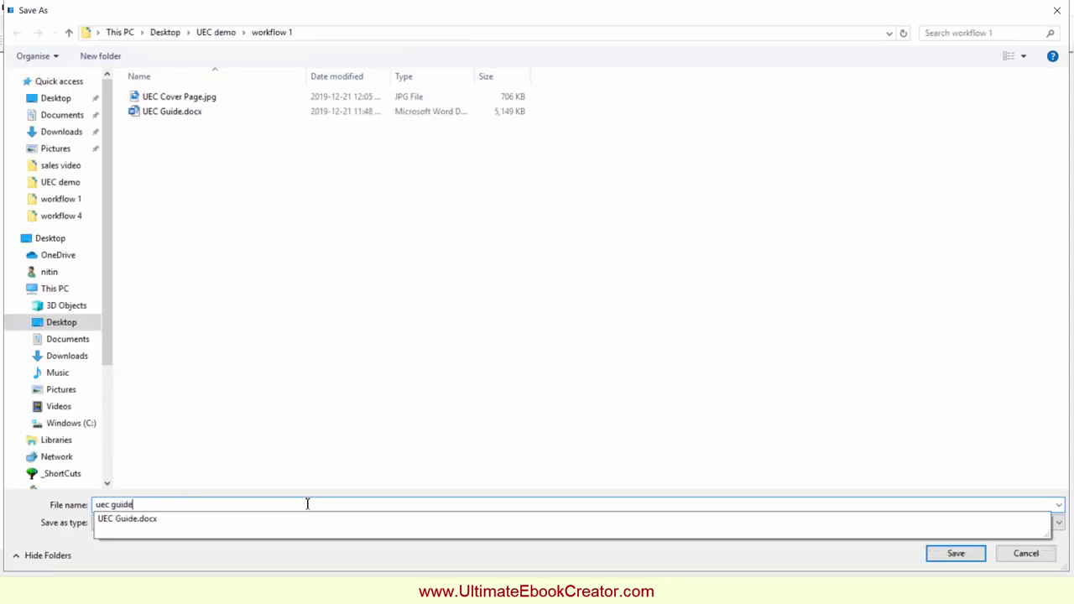
{"action": "left_click", "coordinate": [956, 554]}
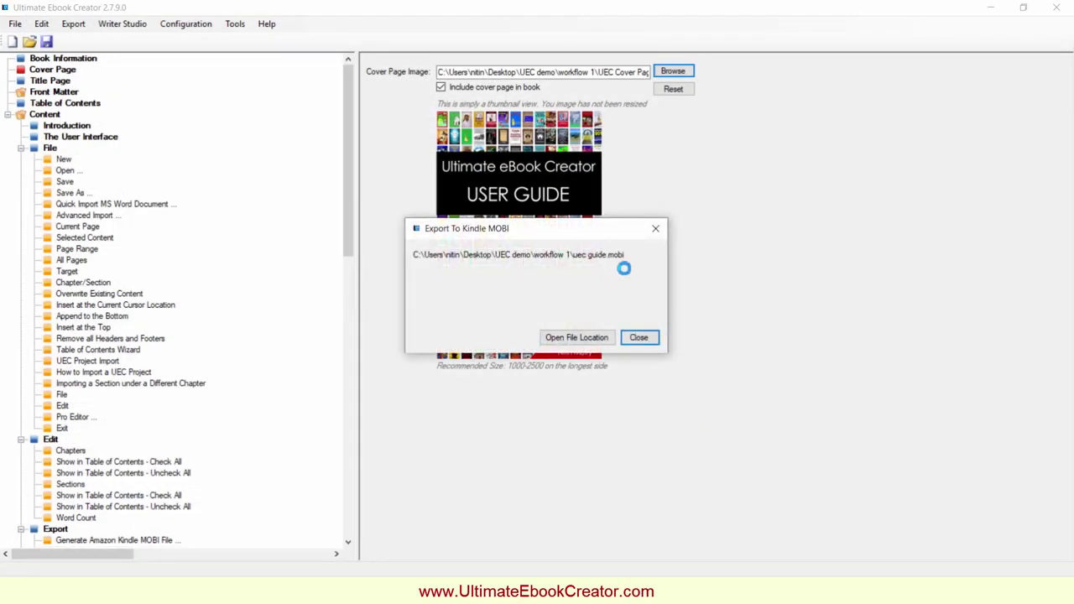
Launch Kindle Previewer 3 and load uec guide.mobi into it from the export's file location
{"action": "left_click", "coordinate": [601, 338]}
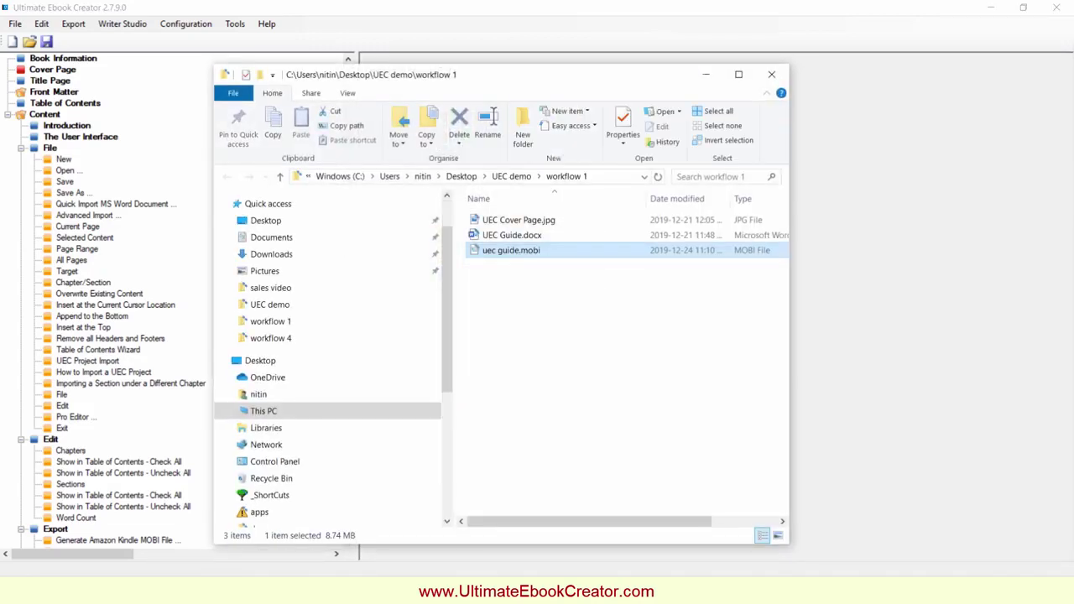
{"action": "left_click", "coordinate": [101, 591]}
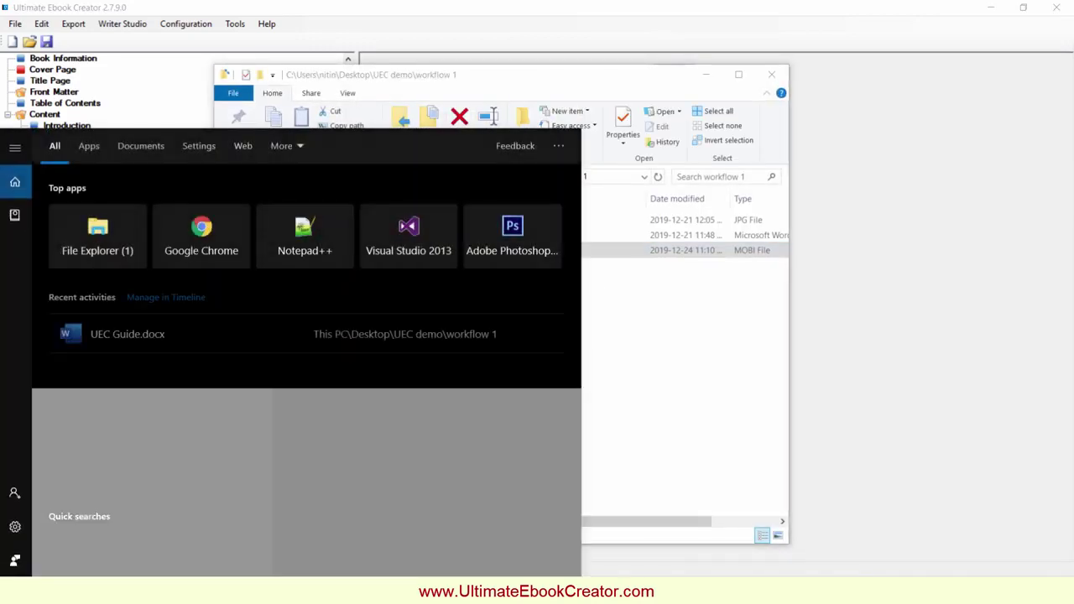
{"action": "type", "text": "Kindle"}
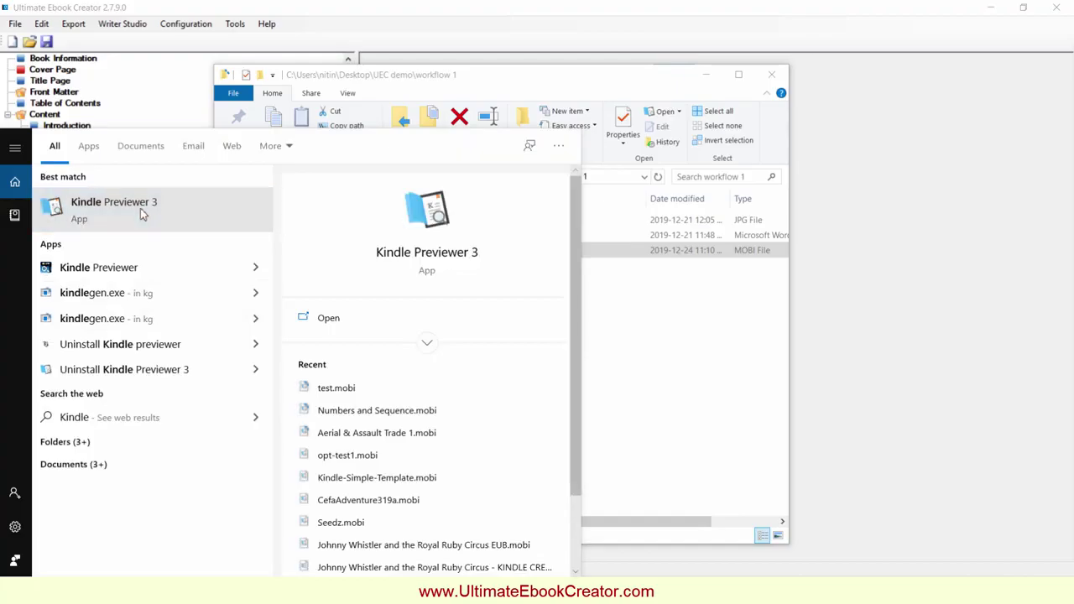
{"action": "left_click", "coordinate": [140, 208]}
{"action": "key", "text": "alt+Tab"}
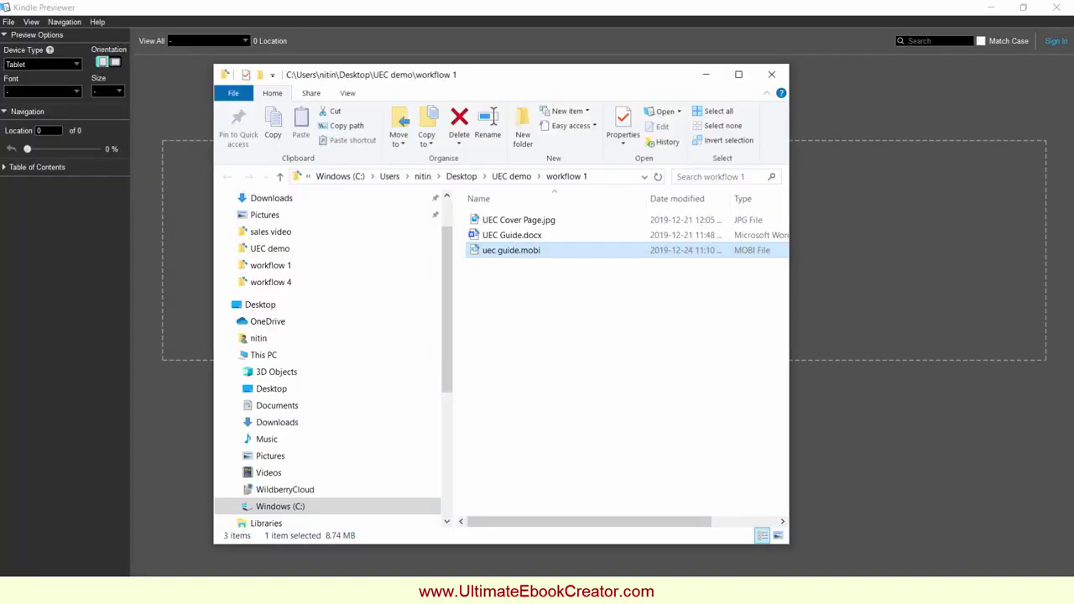
{"action": "left_click_drag", "start_coordinate": [515, 248], "coordinate": [179, 360]}
{"action": "left_click", "coordinate": [705, 74]}
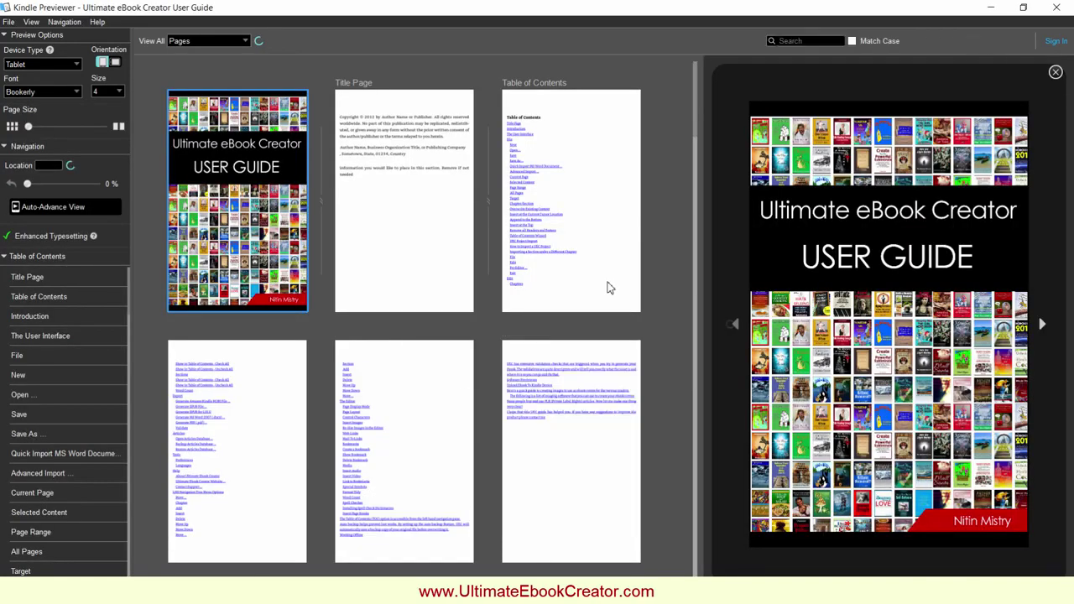
Browse the page thumbnails and enlarge the Show in Table of Contents Check All and Uncheck All pages to inspect their images
{"action": "scroll", "coordinate": [610, 288], "scroll_direction": "down", "scroll_amount": 10}
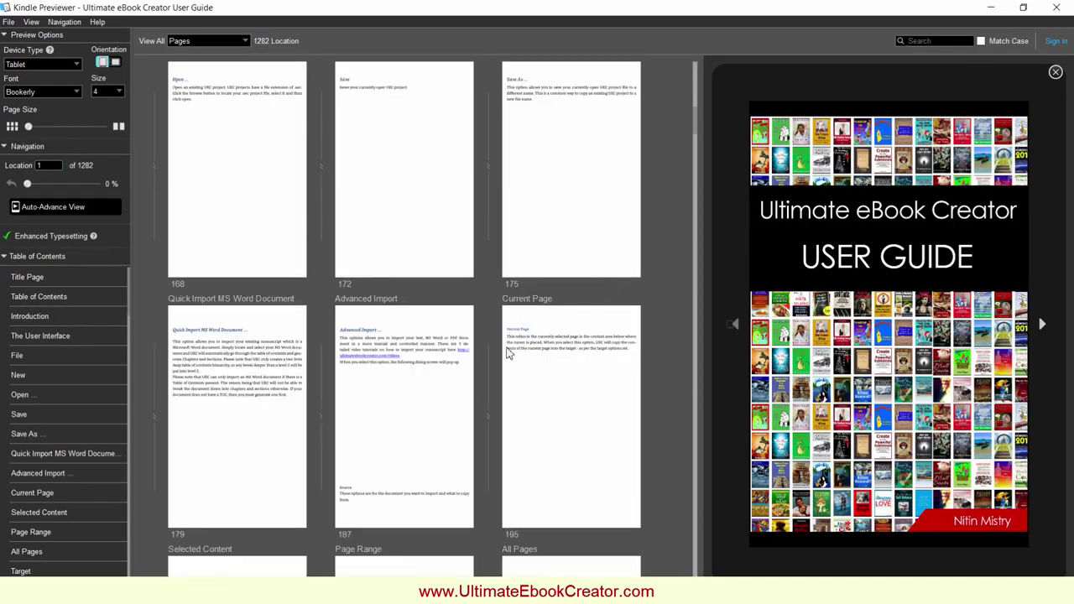
{"action": "scroll", "coordinate": [508, 353], "scroll_direction": "down", "scroll_amount": 5}
{"action": "scroll", "coordinate": [508, 353], "scroll_direction": "down", "scroll_amount": 5}
{"action": "left_click", "coordinate": [426, 335]}
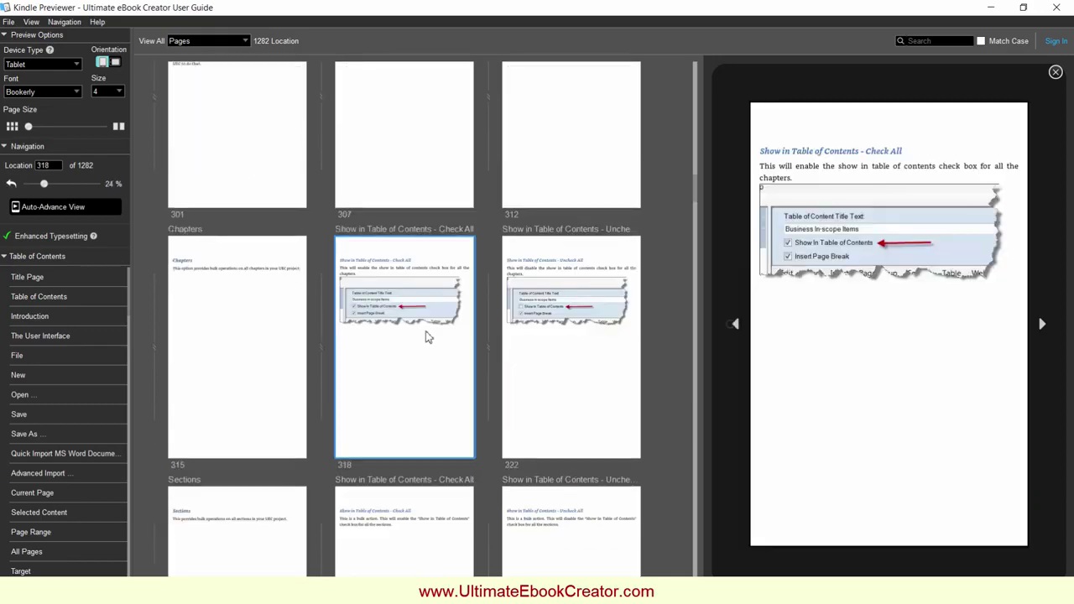
{"action": "left_click", "coordinate": [544, 335]}
{"action": "scroll", "coordinate": [562, 318], "scroll_direction": "up", "scroll_amount": 20}
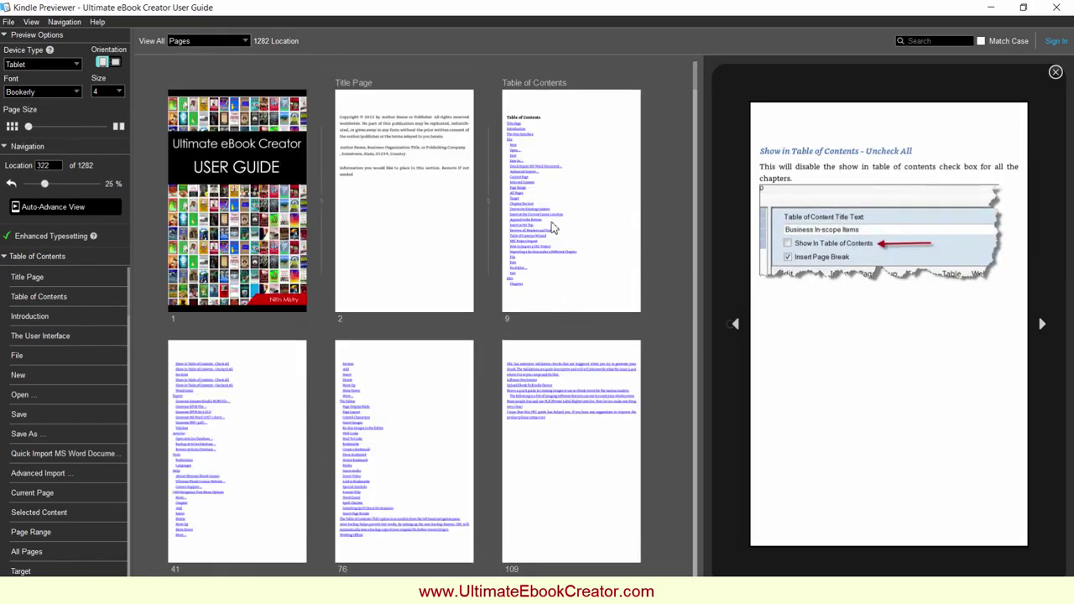
Test the All Pages and Append to the Bottom links on the book's Table of Contents page
{"action": "left_click", "coordinate": [554, 228]}
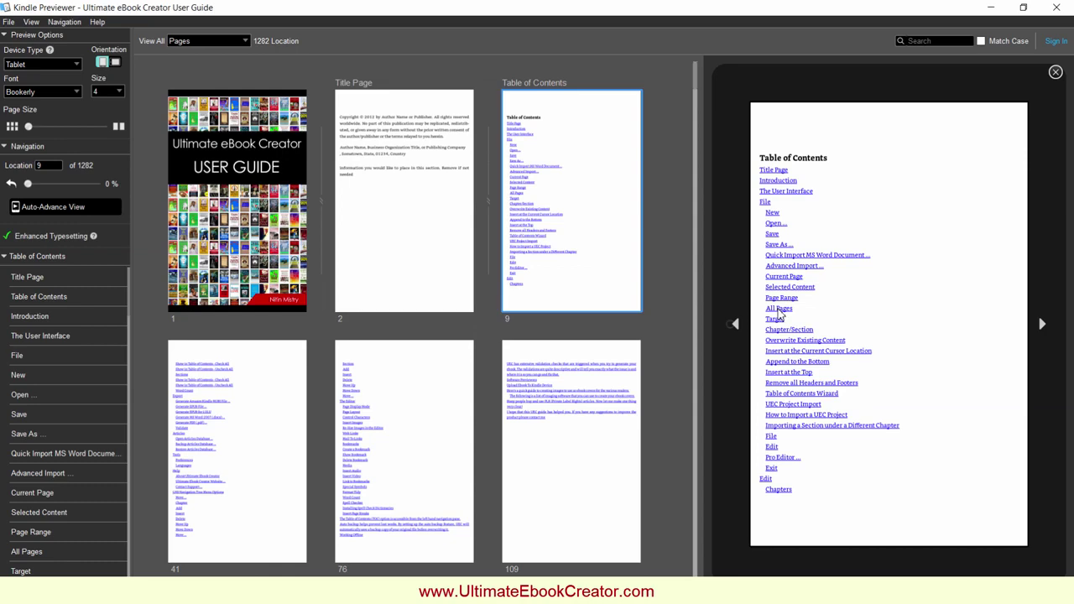
{"action": "left_click", "coordinate": [778, 308]}
{"action": "scroll", "coordinate": [592, 220], "scroll_direction": "up", "scroll_amount": 12}
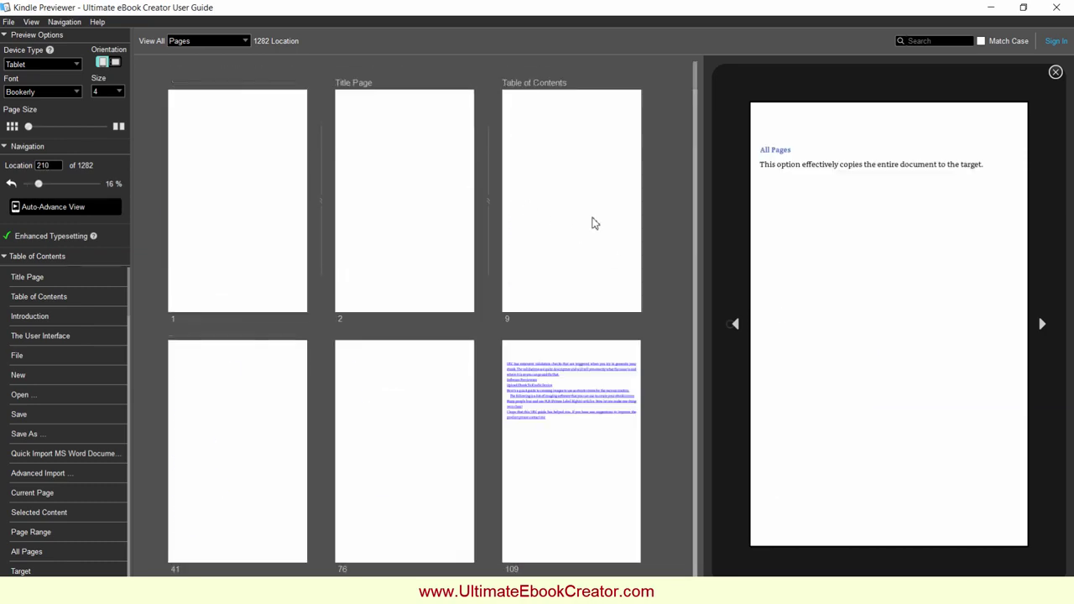
{"action": "left_click", "coordinate": [555, 200]}
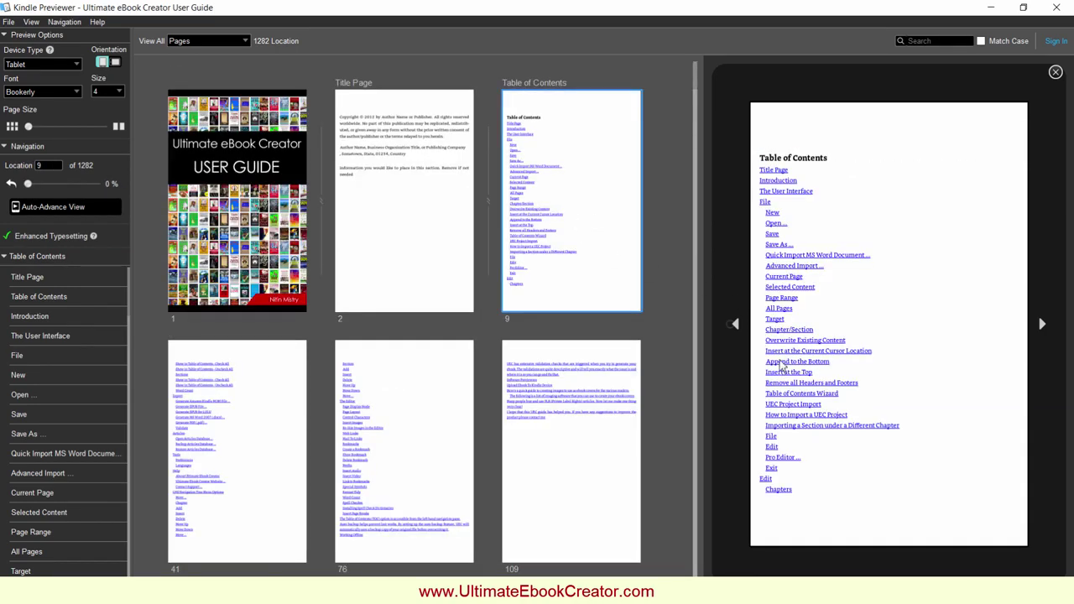
{"action": "left_click", "coordinate": [781, 362]}
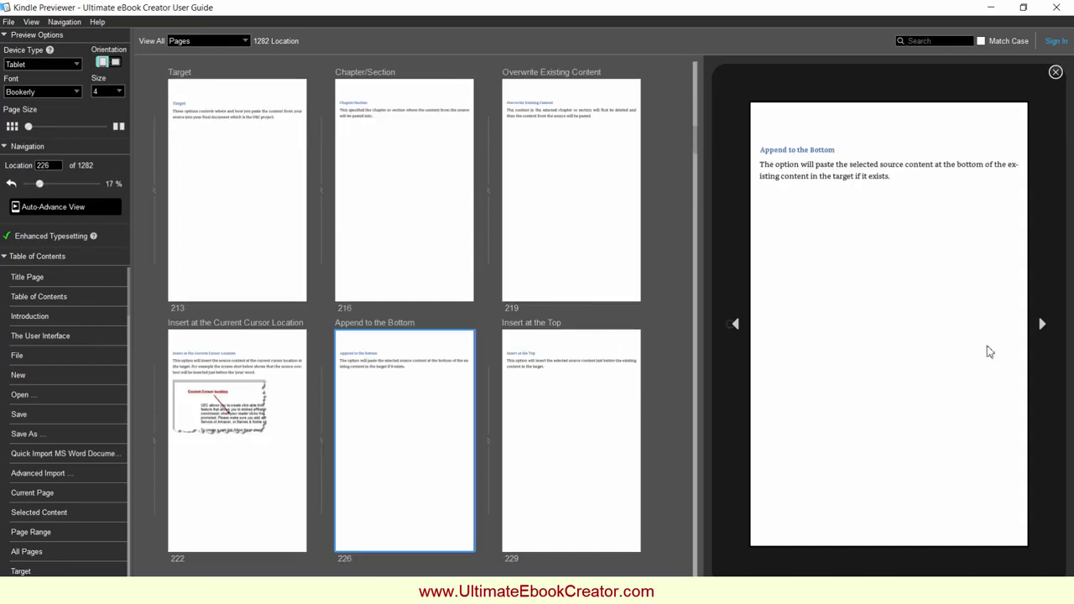
Page forward through the previewed book from Append to the Bottom to inspect the layout of the following sections
{"action": "left_click", "coordinate": [1040, 330]}
{"action": "left_click", "coordinate": [1041, 330]}
{"action": "left_click", "coordinate": [1041, 330]}
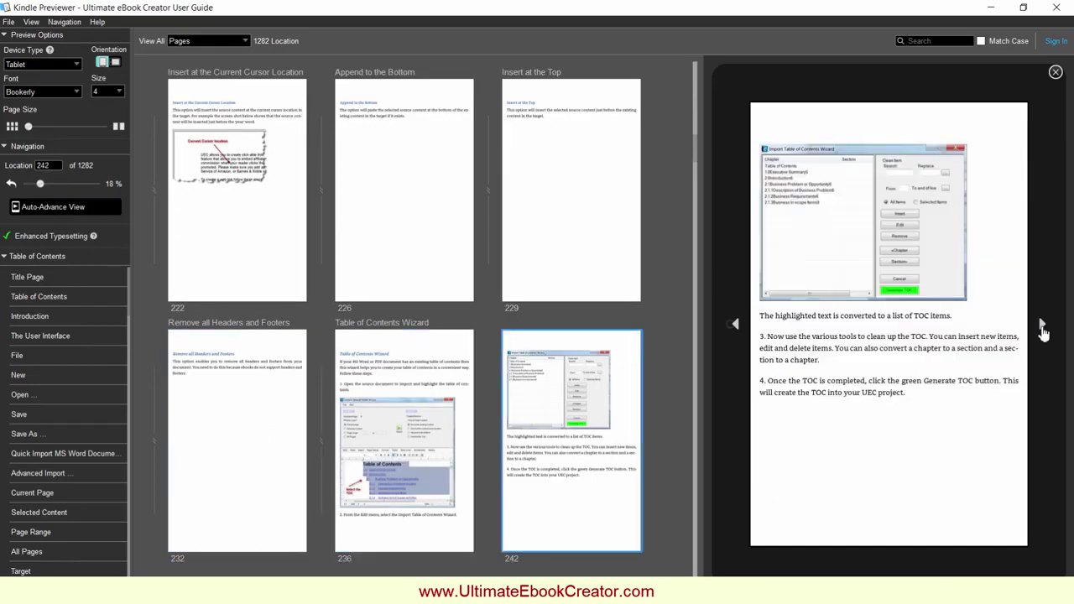
{"action": "left_click", "coordinate": [1041, 328]}
{"action": "left_click", "coordinate": [1040, 330]}
{"action": "left_click", "coordinate": [1040, 329]}
{"action": "left_click", "coordinate": [1040, 330]}
{"action": "left_click", "coordinate": [1040, 330]}
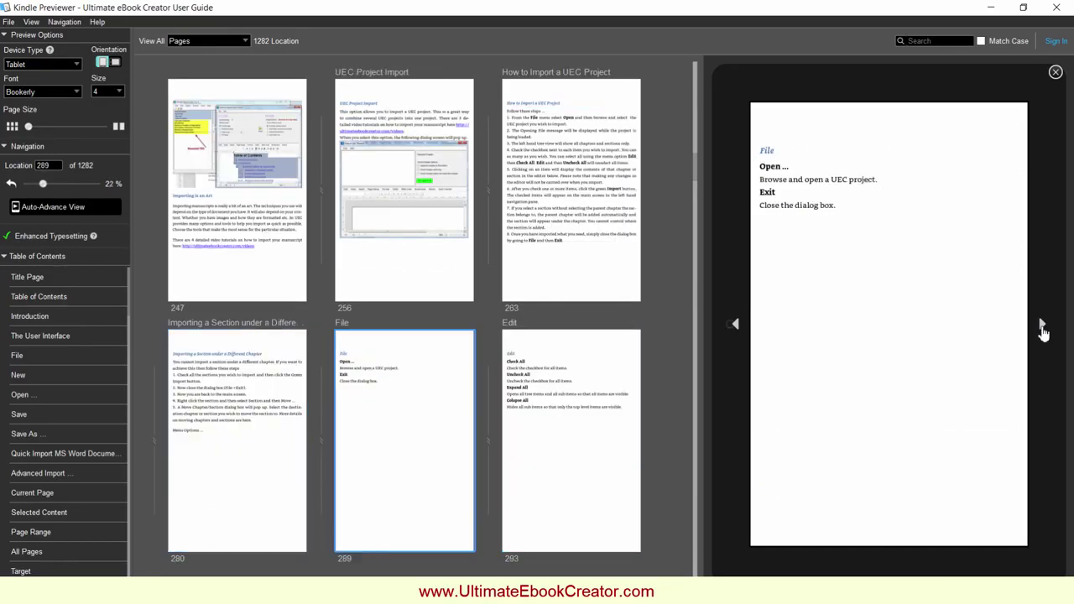
{"action": "left_click", "coordinate": [1041, 330]}
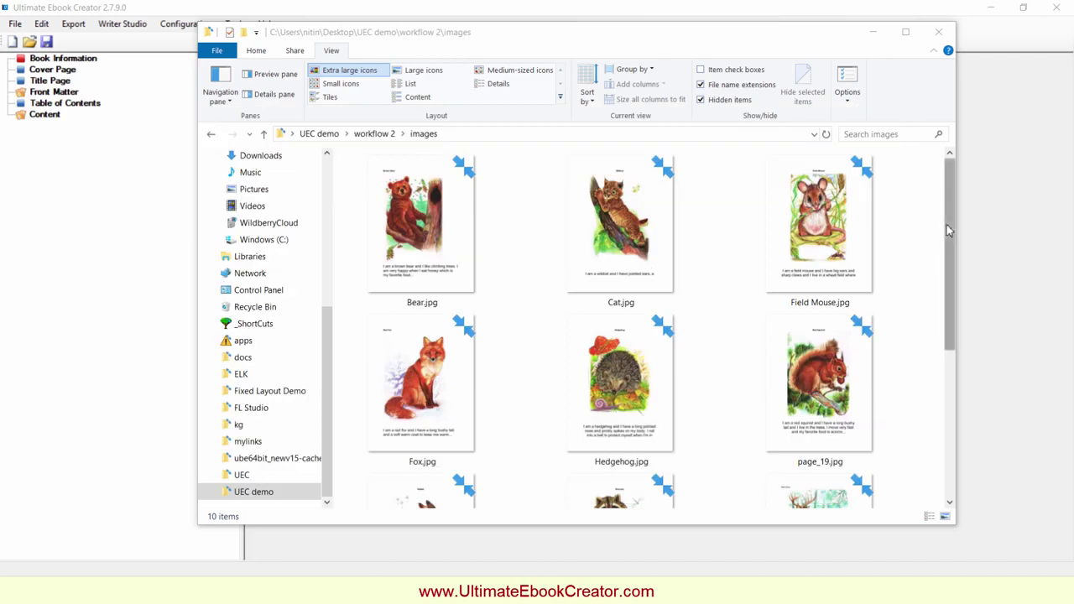
Look over the page images in the workflow 2\images folder and start a new project in Ultimate Ebook Creator
{"action": "mouse_move", "coordinate": [948, 233]}
{"action": "left_mouse_down"}
{"action": "mouse_move", "coordinate": [959, 370]}
{"action": "mouse_move", "coordinate": [956, 230]}
{"action": "left_mouse_up"}
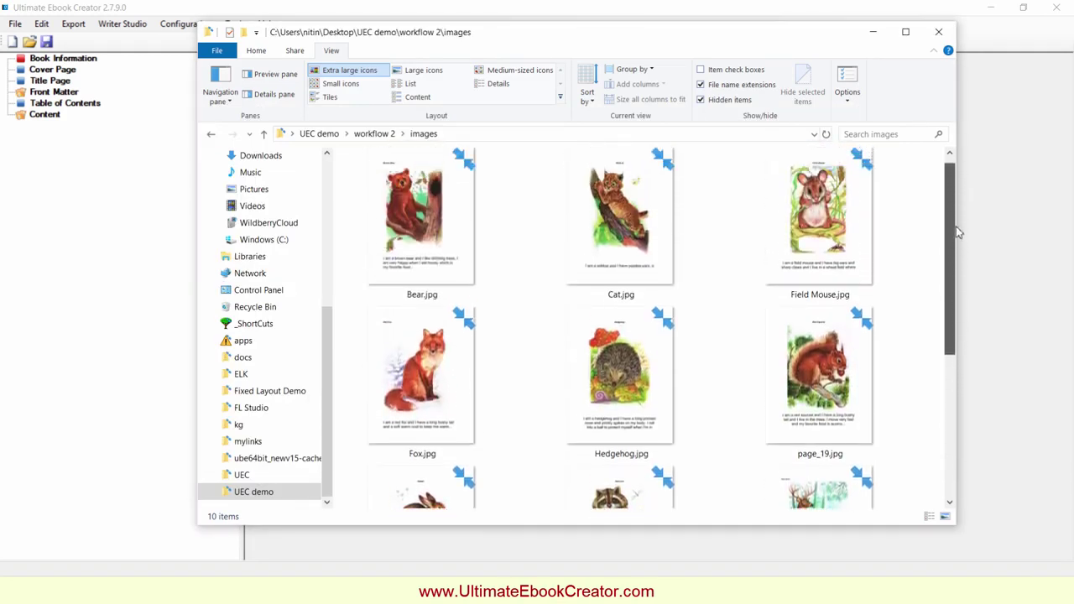
{"action": "left_click", "coordinate": [84, 181]}
{"action": "left_click", "coordinate": [15, 23]}
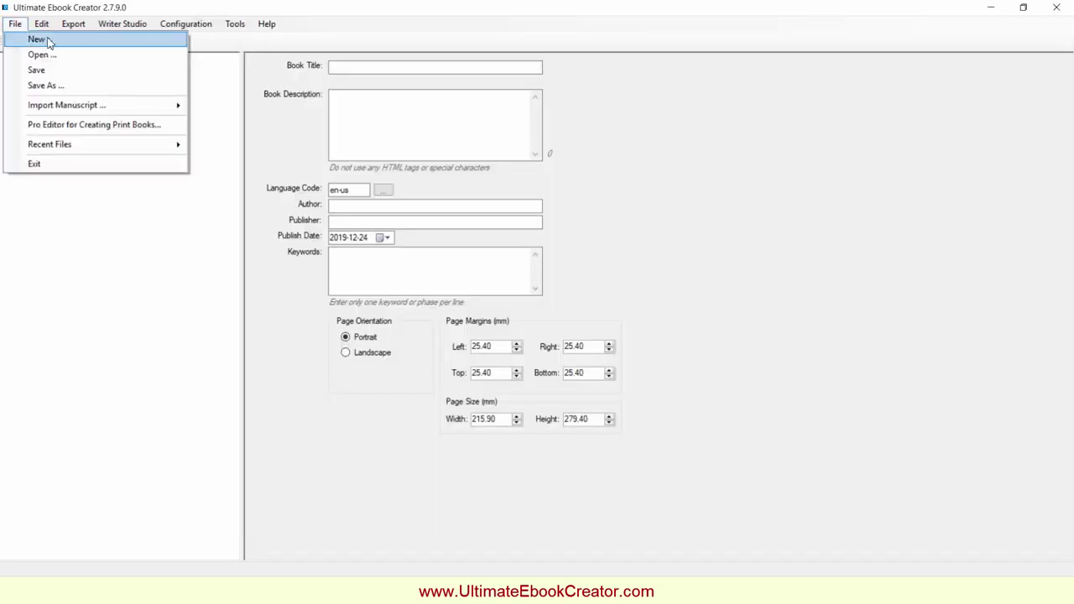
{"action": "left_click", "coordinate": [48, 40]}
Start an Image Pages manuscript import and choose UEC demo\workflow 2\images as the image folder
{"action": "left_click", "coordinate": [16, 25]}
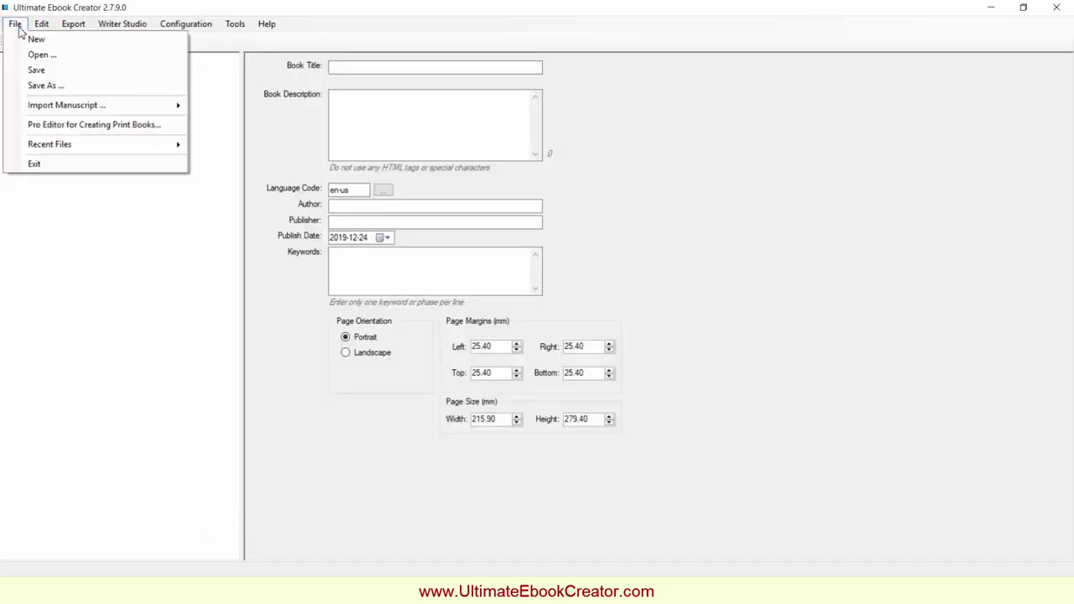
{"action": "mouse_move", "coordinate": [89, 106]}
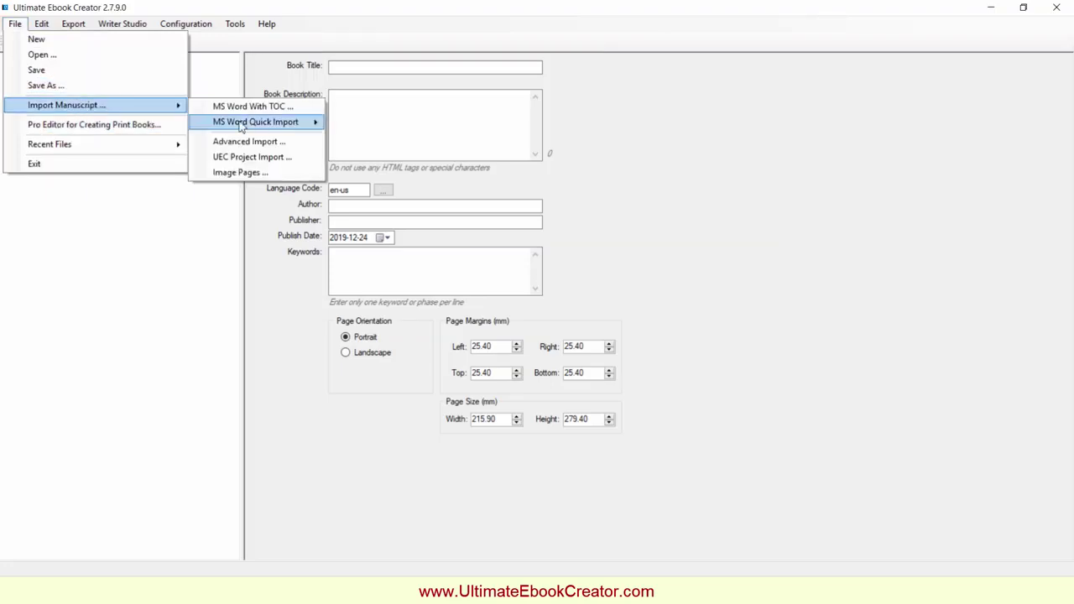
{"action": "left_click", "coordinate": [283, 173]}
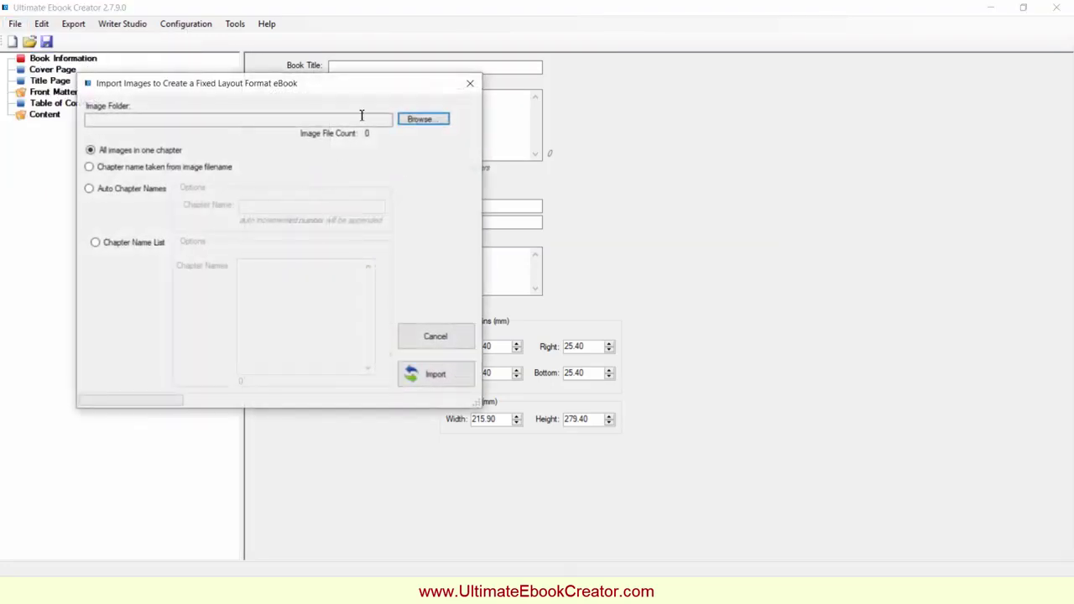
{"action": "left_click", "coordinate": [786, 148]}
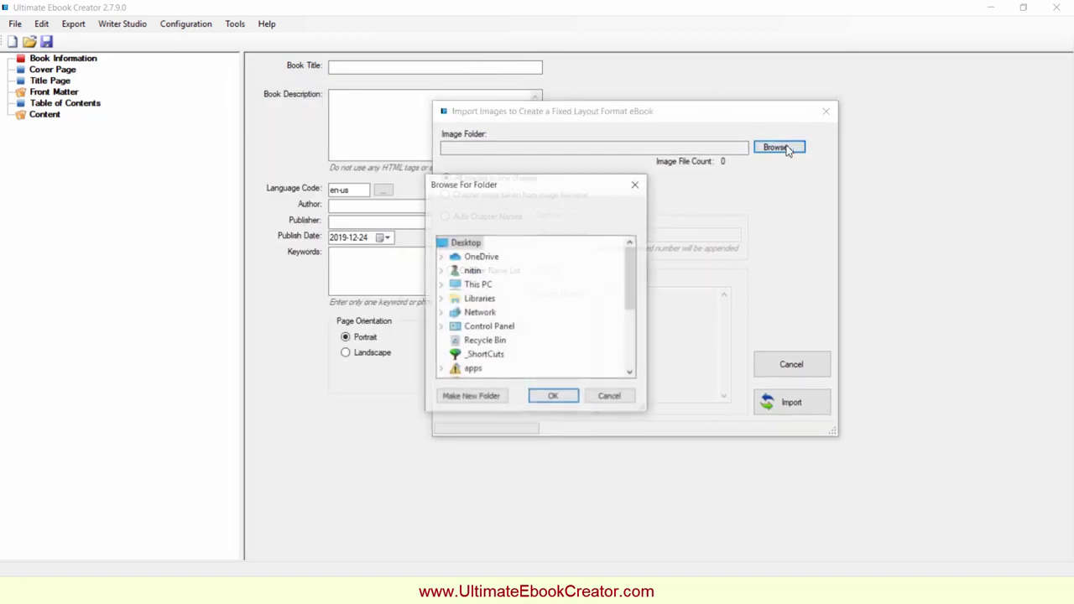
{"action": "left_click_drag", "start_coordinate": [629, 277], "coordinate": [628, 355]}
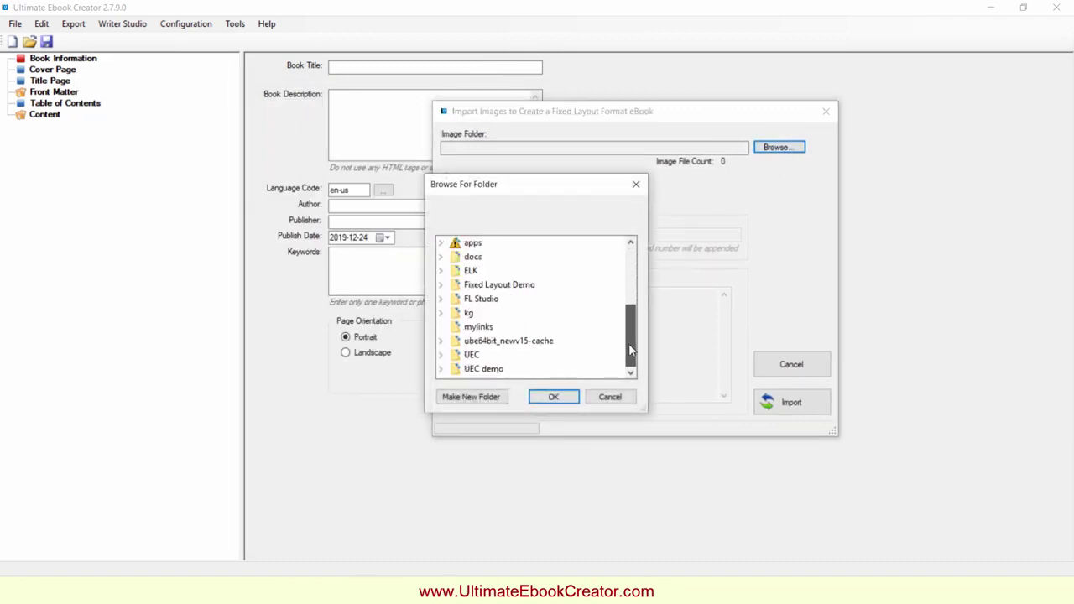
{"action": "double_click", "coordinate": [465, 367]}
{"action": "left_click", "coordinate": [454, 341]}
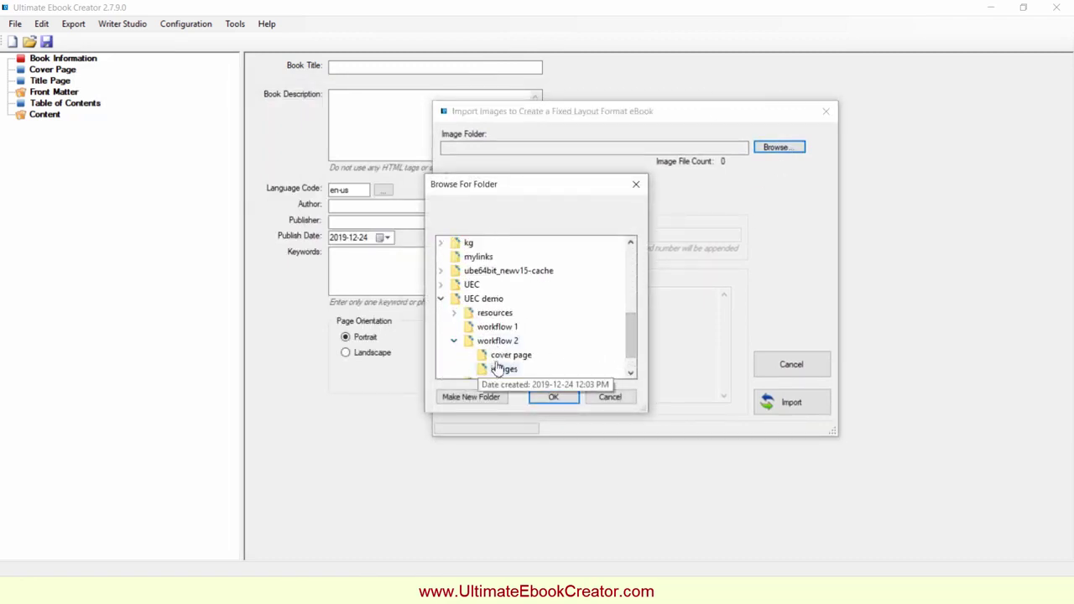
{"action": "left_click", "coordinate": [502, 369]}
{"action": "left_click", "coordinate": [554, 397]}
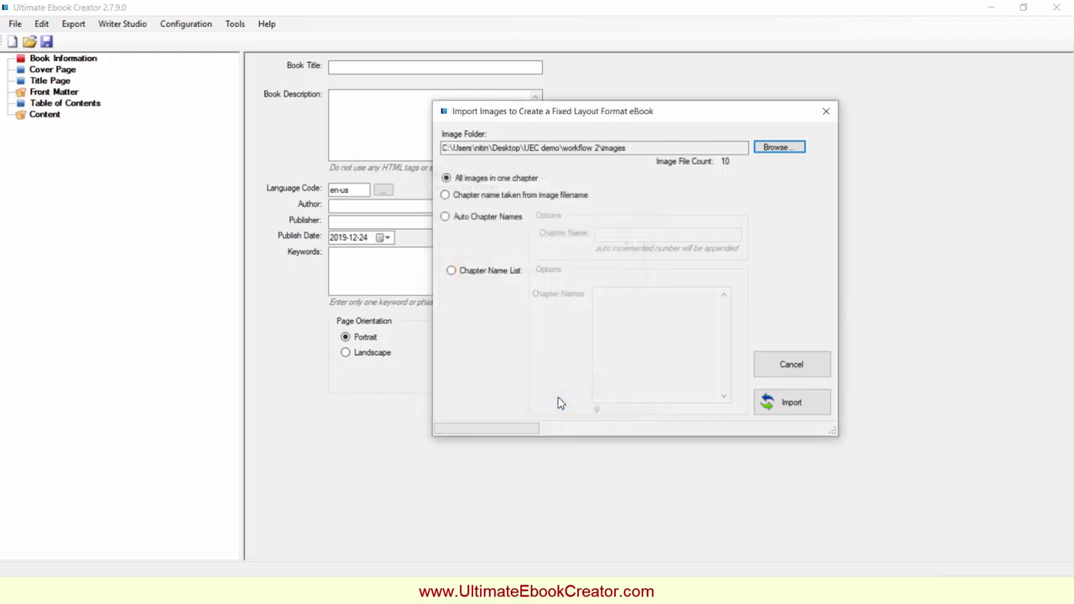
Import the page images as separate chapters with chapter names taken from the image filenames
{"action": "left_click", "coordinate": [547, 194]}
{"action": "left_click_drag", "start_coordinate": [594, 120], "coordinate": [307, 167]}
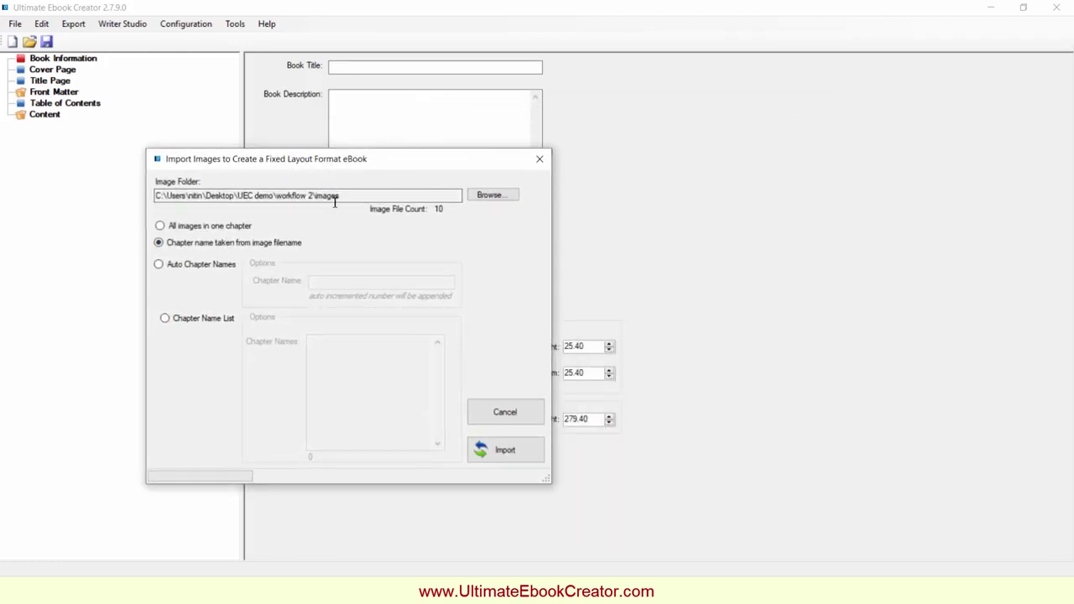
{"action": "left_click", "coordinate": [526, 458]}
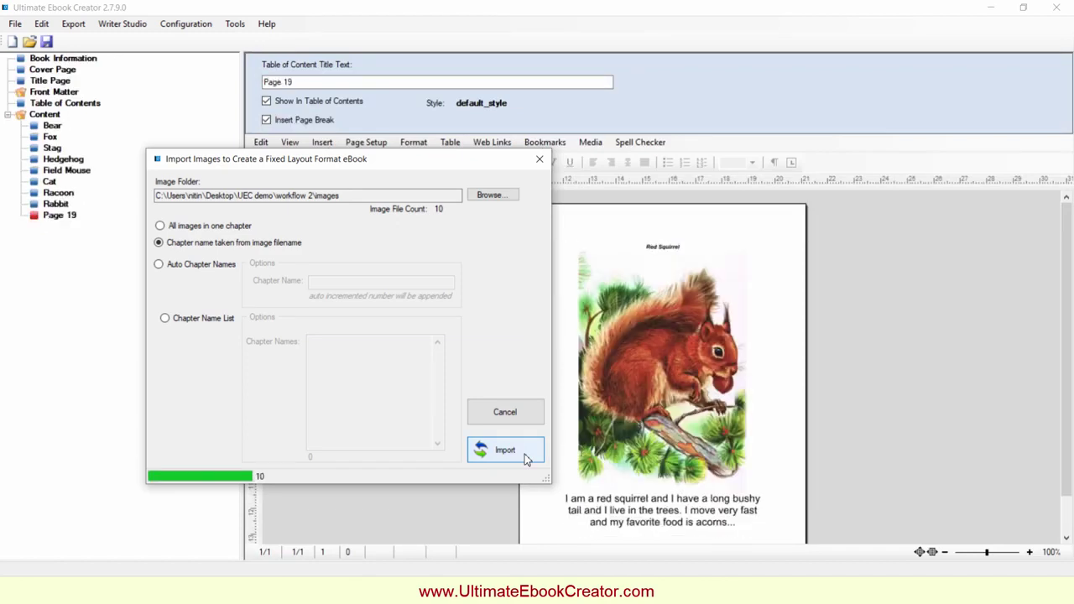
{"action": "left_click", "coordinate": [630, 346]}
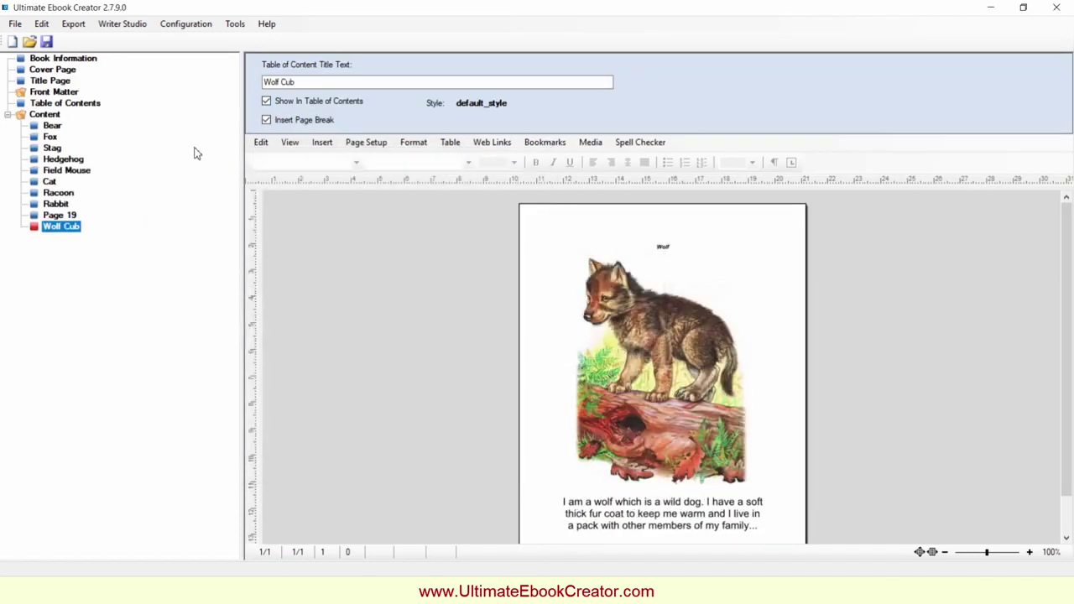
Check the imported Bear, Fox, Stag, Hedgehog, Field Mouse and Cat chapters one after another
{"action": "left_click", "coordinate": [54, 127]}
{"action": "left_click", "coordinate": [52, 137]}
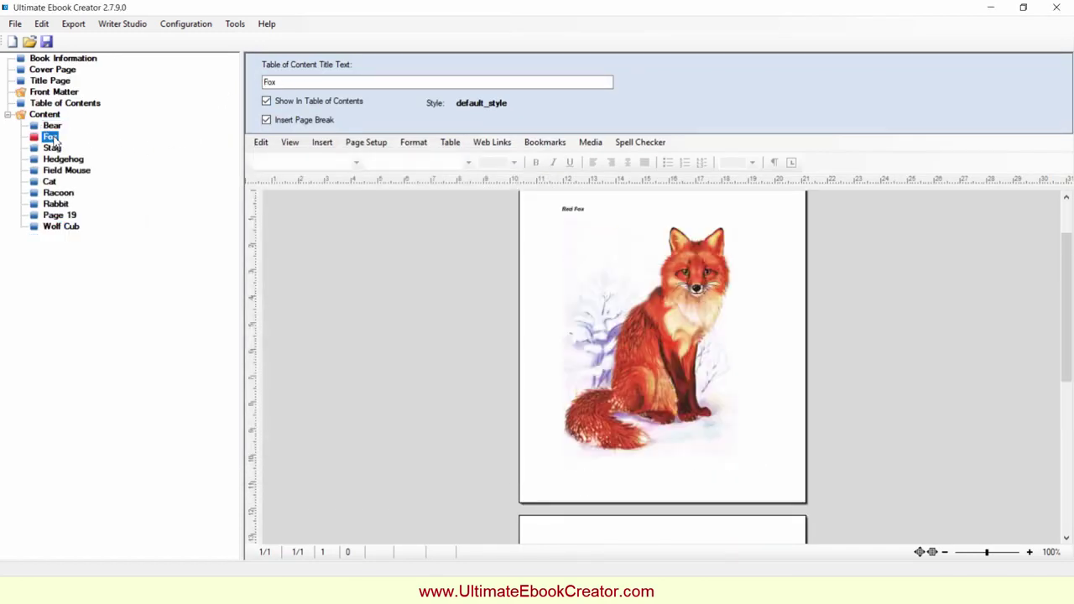
{"action": "left_click", "coordinate": [52, 147]}
{"action": "left_click", "coordinate": [67, 161]}
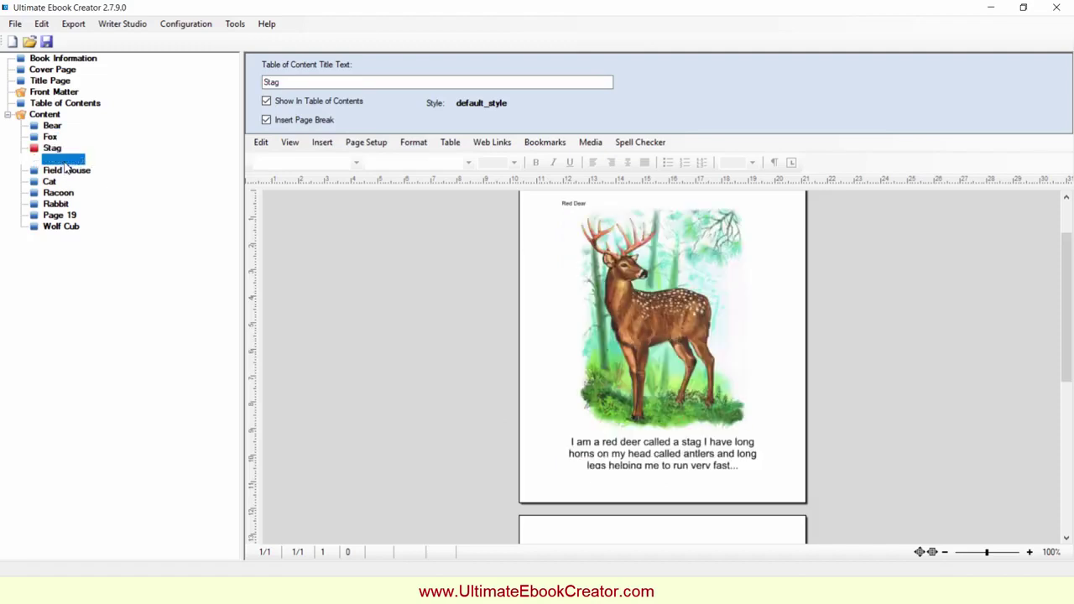
{"action": "left_click", "coordinate": [68, 171]}
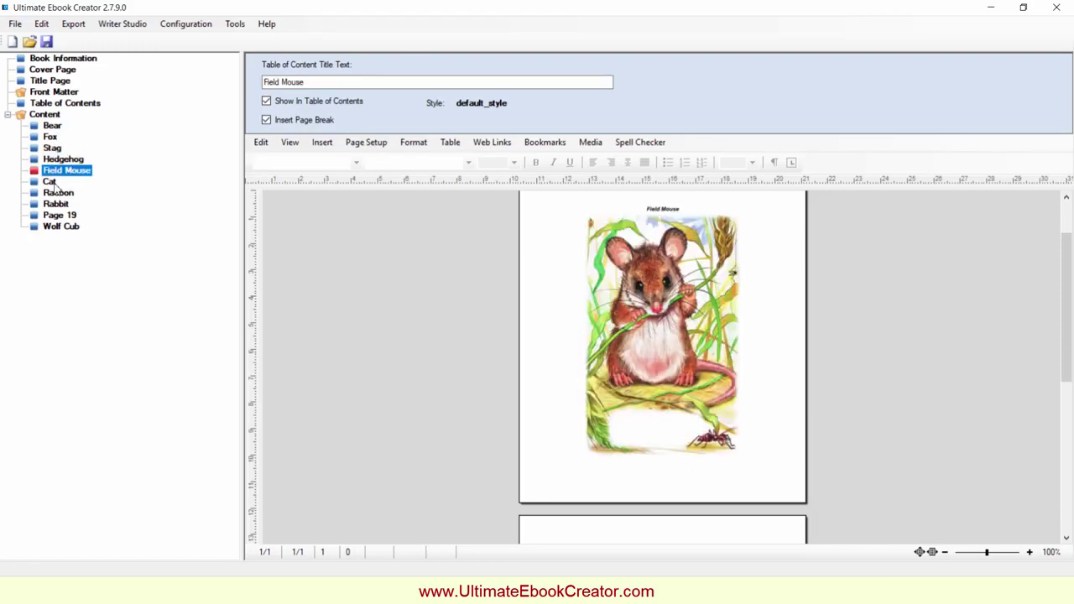
{"action": "left_click", "coordinate": [50, 182]}
Try out editing the Bear chapter's table of contents title by appending 11111, and restore it to Bear
{"action": "left_click", "coordinate": [52, 126]}
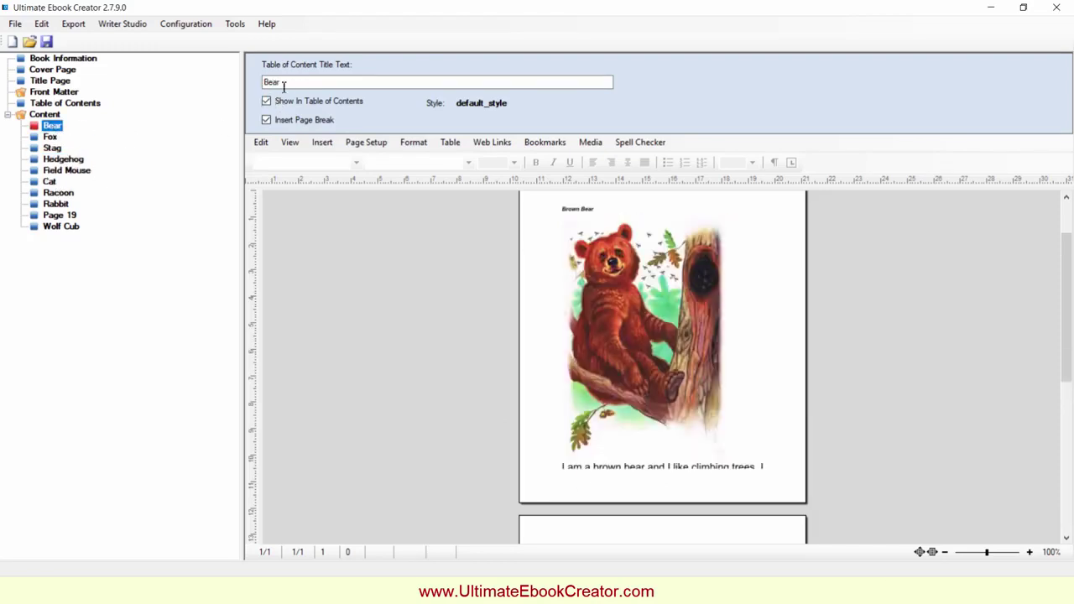
{"action": "left_click", "coordinate": [298, 82]}
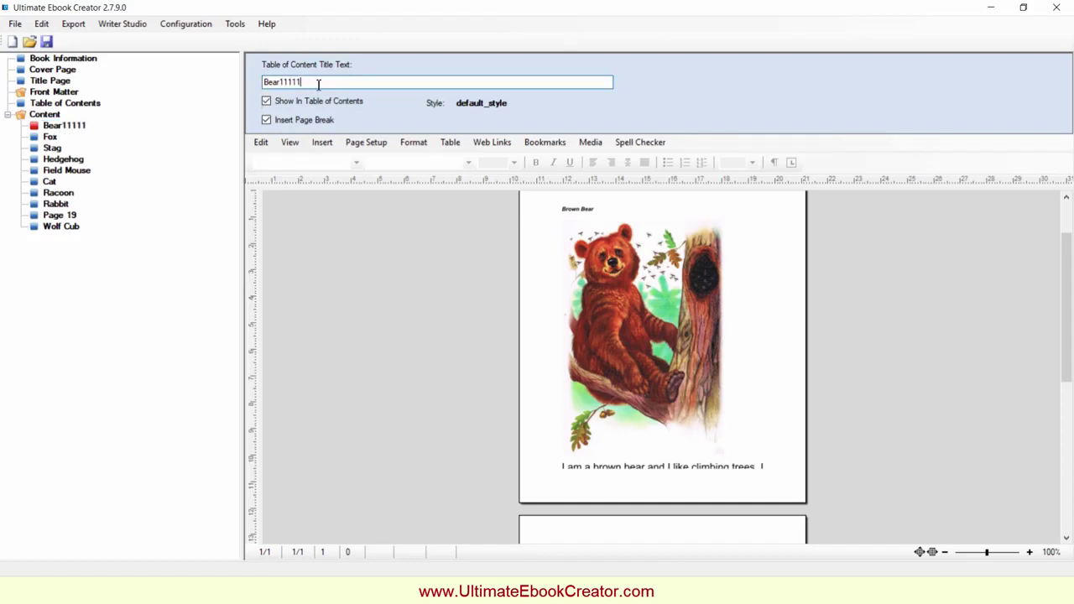
{"action": "key", "text": "BackSpace"}
{"action": "key", "text": "BackSpace"}
Fill in the book information: title Animal Book for Children, description, author, publisher, keywords children, ebook, animals, fun, learning, and all page margins 0 mm
{"action": "left_click", "coordinate": [85, 60]}
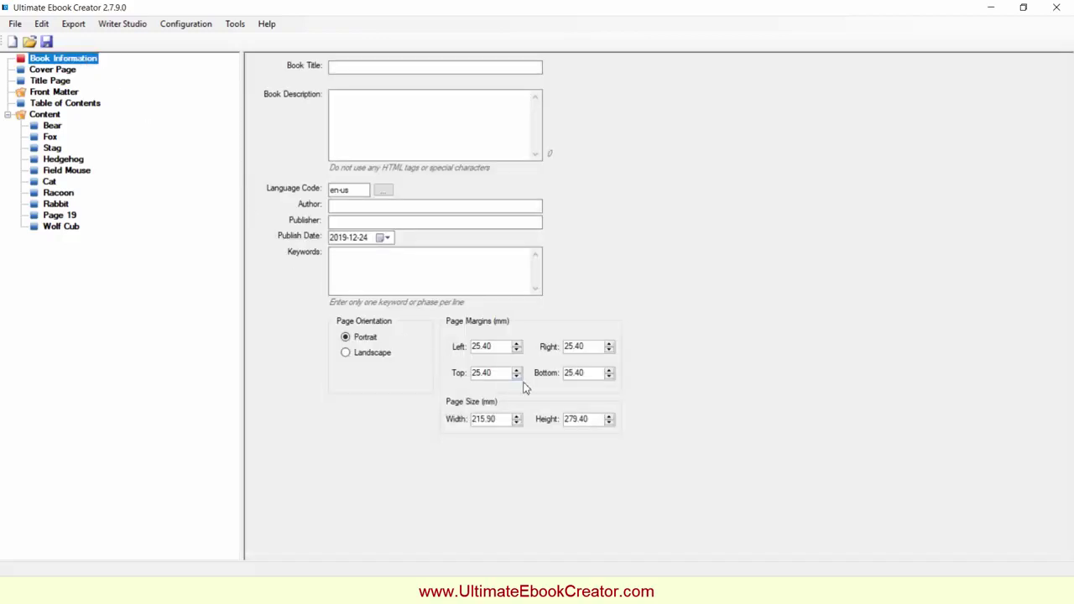
{"action": "right_click", "coordinate": [556, 324]}
{"action": "left_click", "coordinate": [601, 334]}
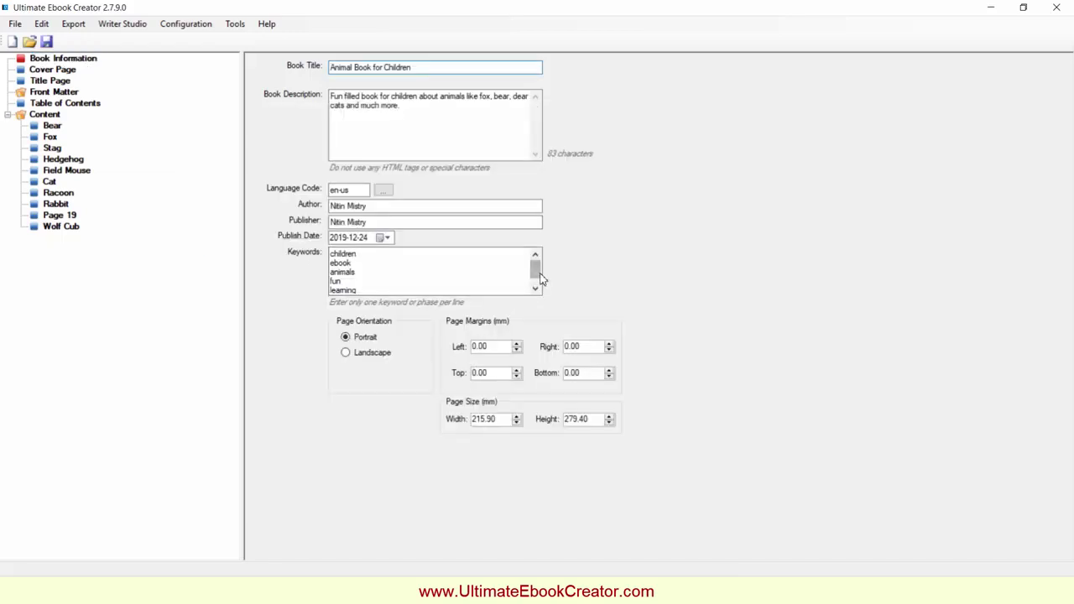
{"action": "left_click", "coordinate": [535, 288]}
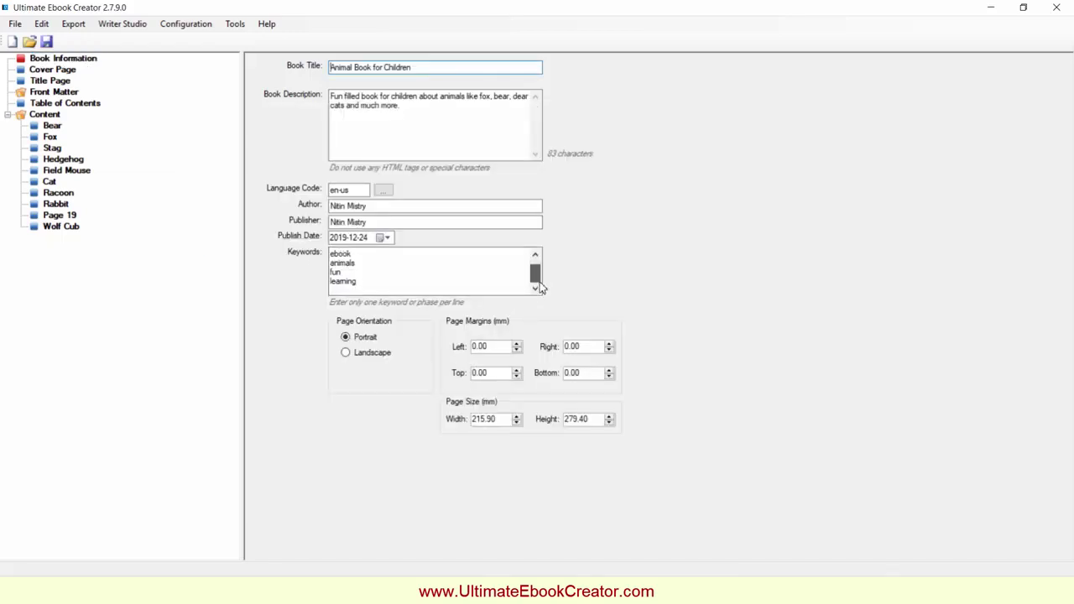
{"action": "left_click_drag", "start_coordinate": [540, 282], "coordinate": [540, 264]}
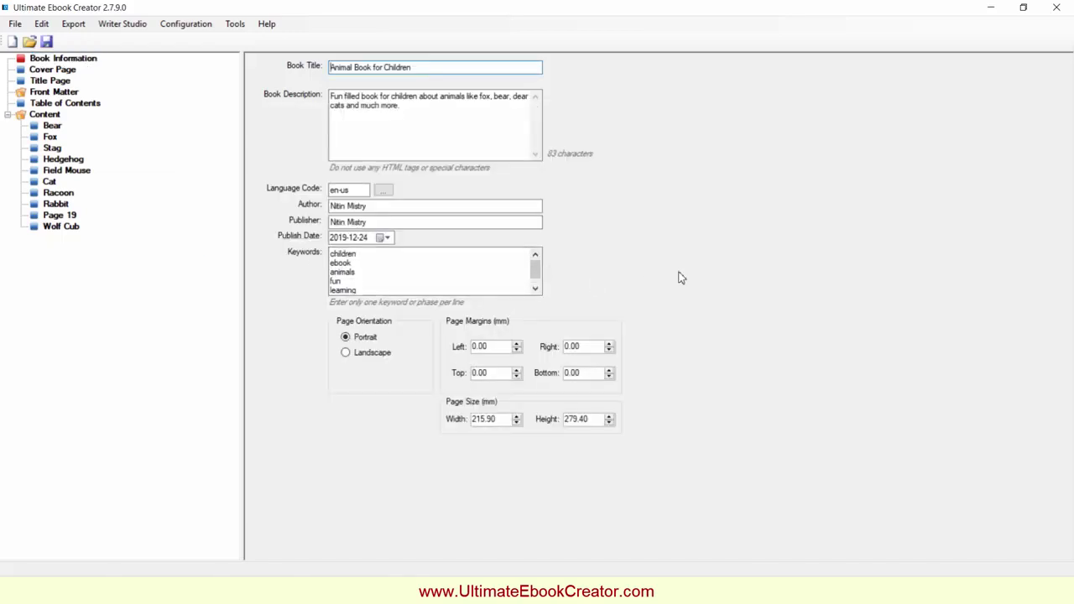
Set page_1.jpg from the workflow 2\cover page folder as the book's cover page image
{"action": "left_click", "coordinate": [64, 72]}
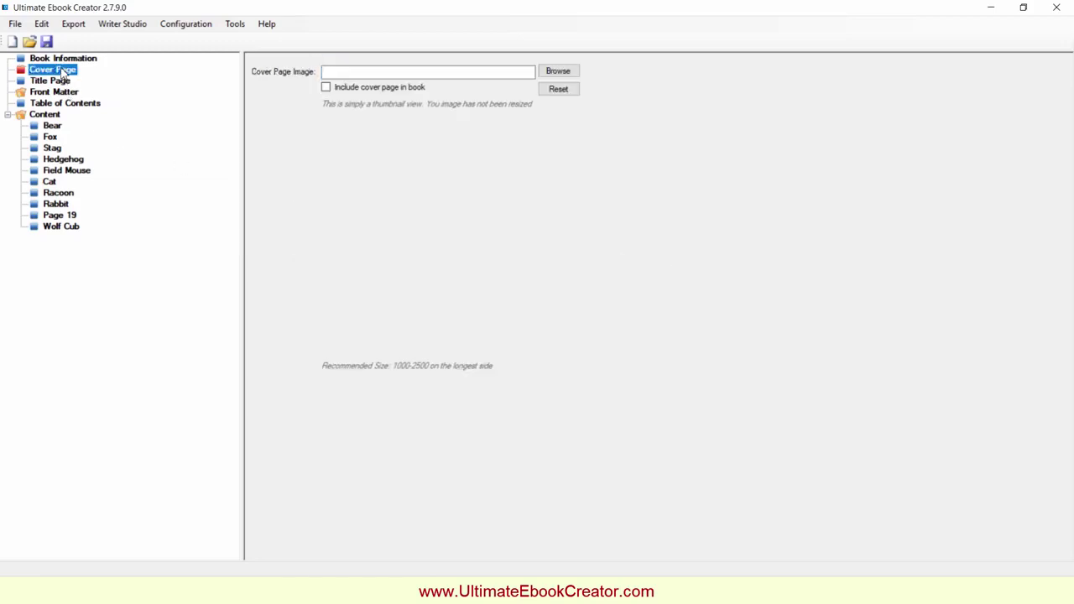
{"action": "left_click", "coordinate": [557, 71]}
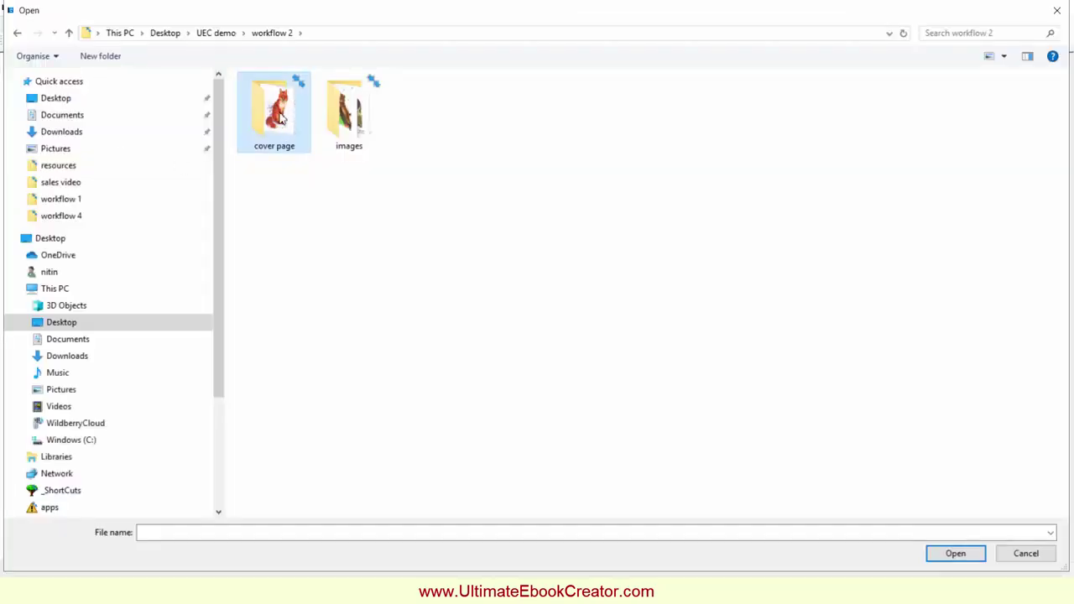
{"action": "double_click", "coordinate": [277, 113]}
{"action": "left_click", "coordinate": [277, 107]}
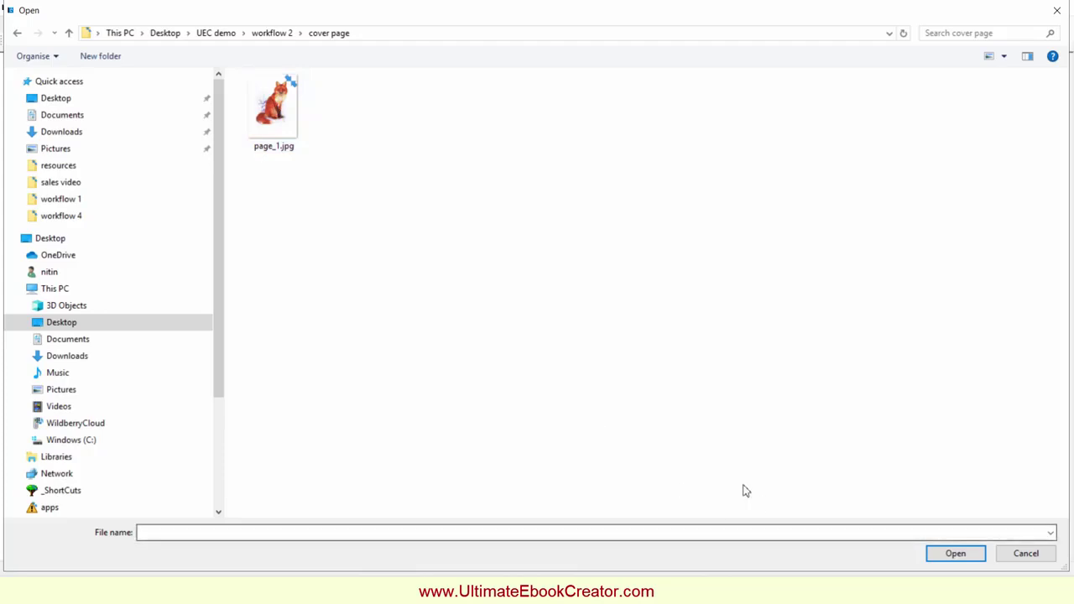
{"action": "left_click", "coordinate": [956, 553]}
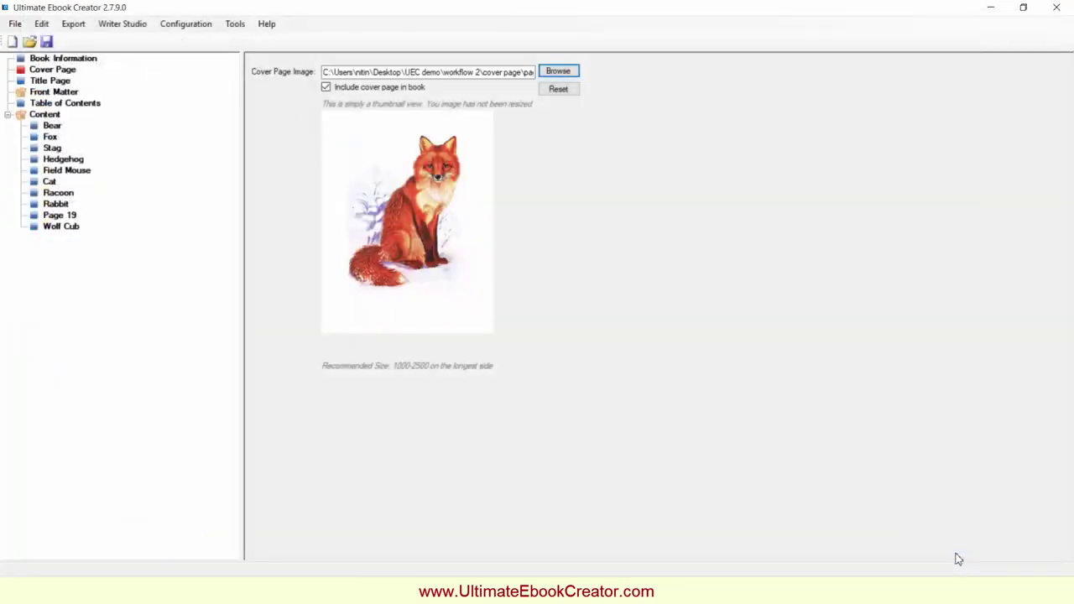
Generate the Amazon Kindle MOBI file under the name animals in the workflow 2 folder
{"action": "left_click", "coordinate": [70, 25]}
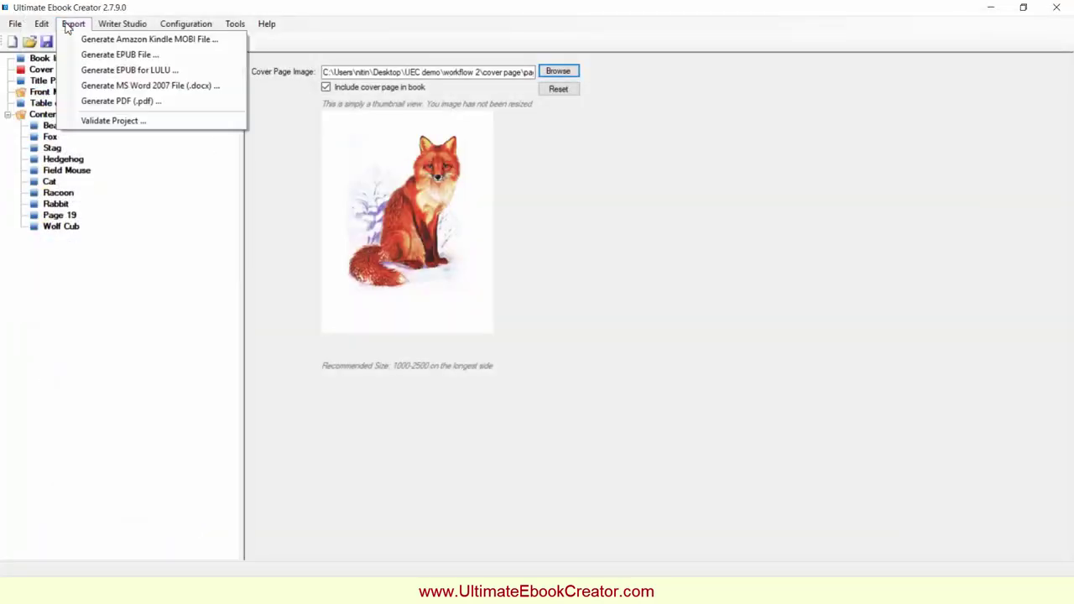
{"action": "left_click", "coordinate": [92, 39]}
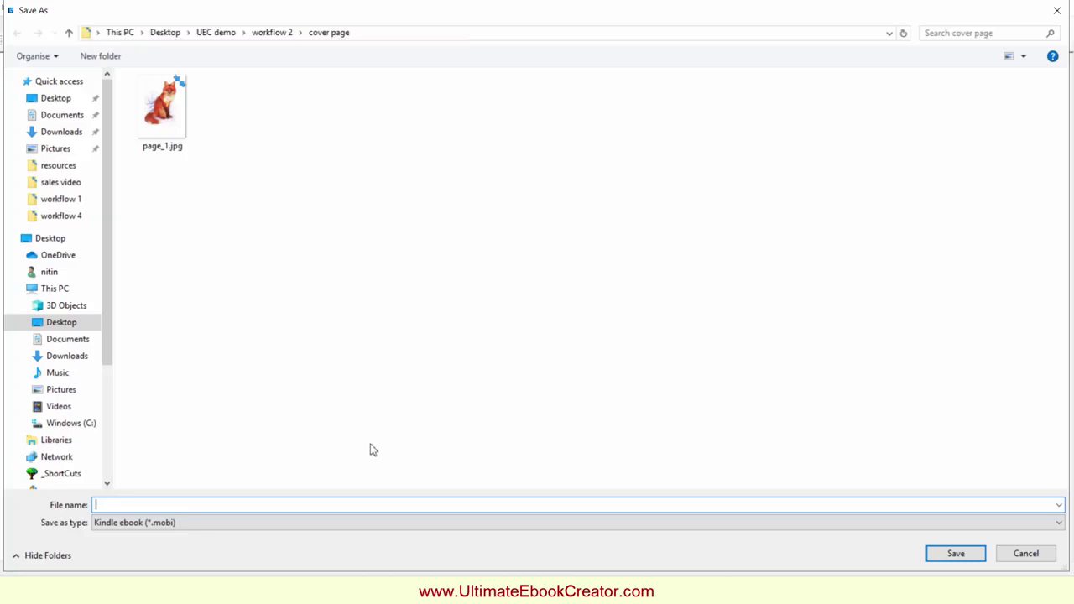
{"action": "left_click", "coordinate": [272, 33]}
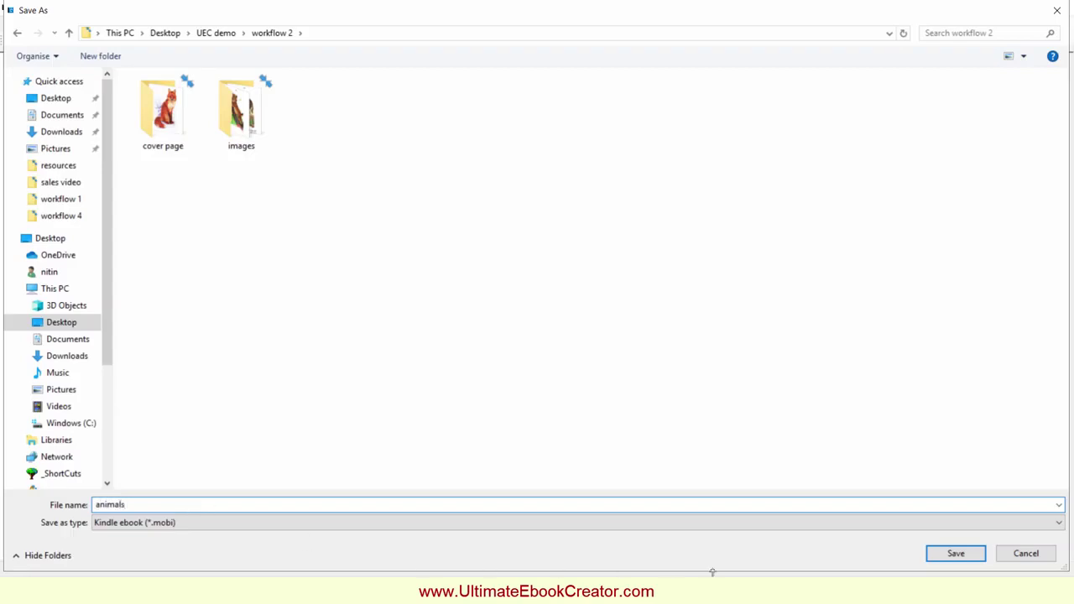
{"action": "left_click", "coordinate": [956, 553]}
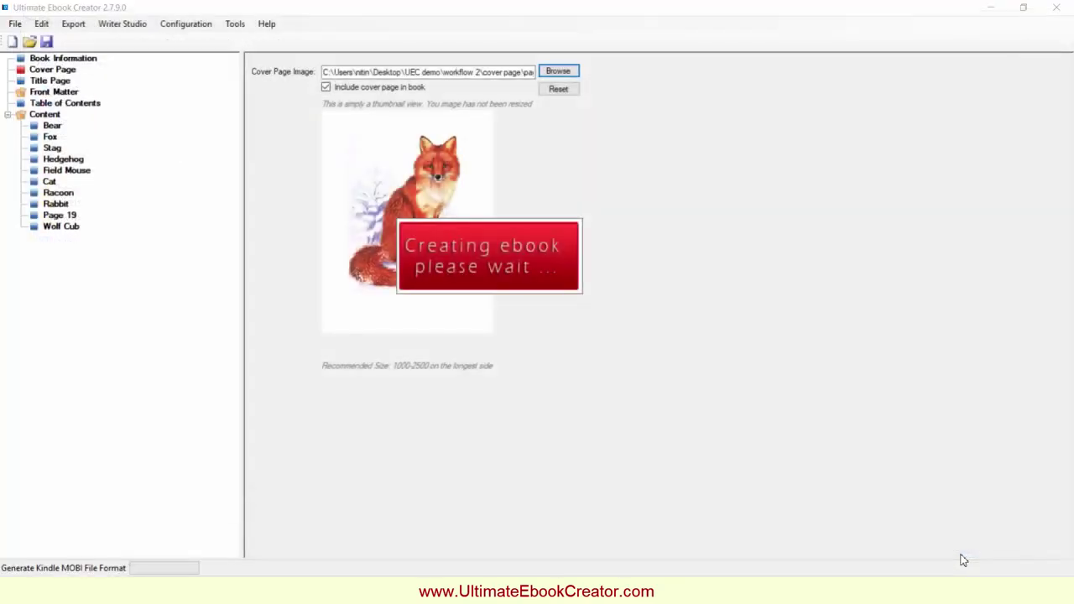
{"action": "left_click", "coordinate": [577, 338]}
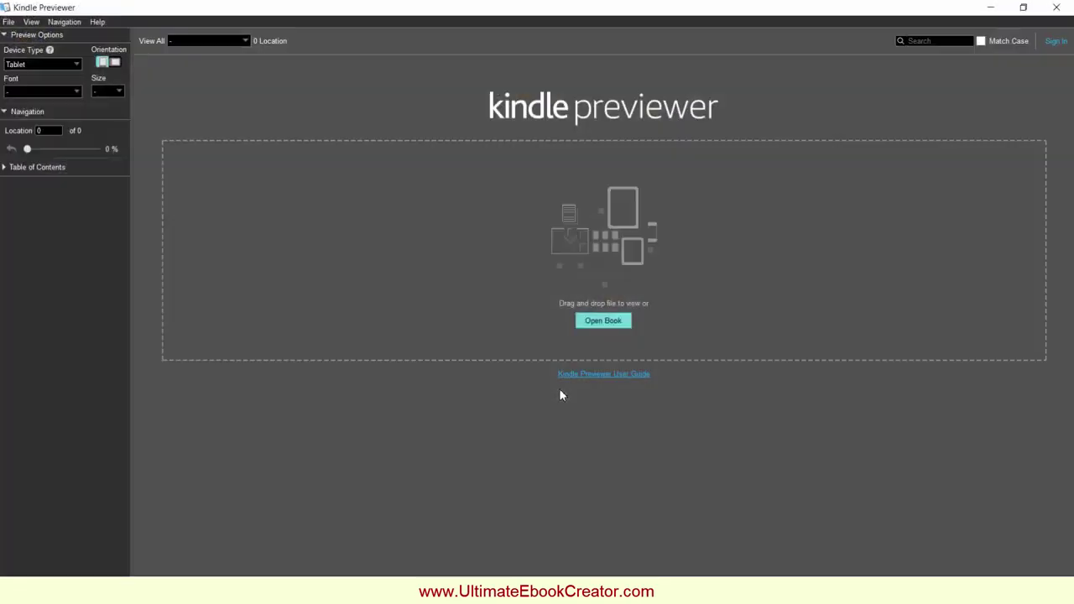
Load the exported animals MOBI file from the workflow 2 folder into Kindle Previewer
{"action": "mouse_move", "coordinate": [355, 575]}
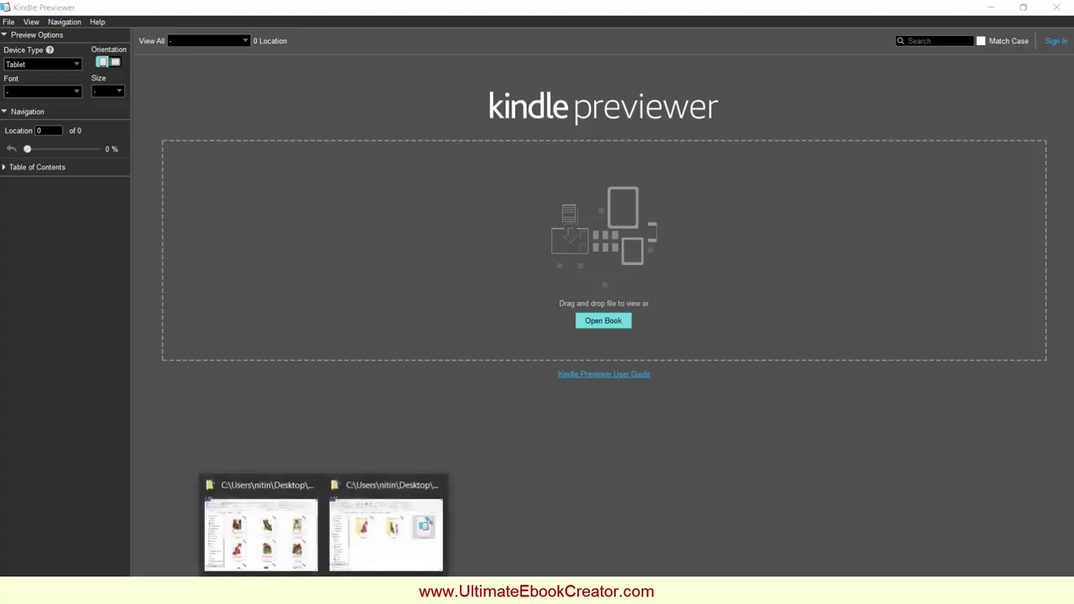
{"action": "left_click", "coordinate": [417, 546]}
{"action": "left_click_drag", "start_coordinate": [848, 273], "coordinate": [175, 429]}
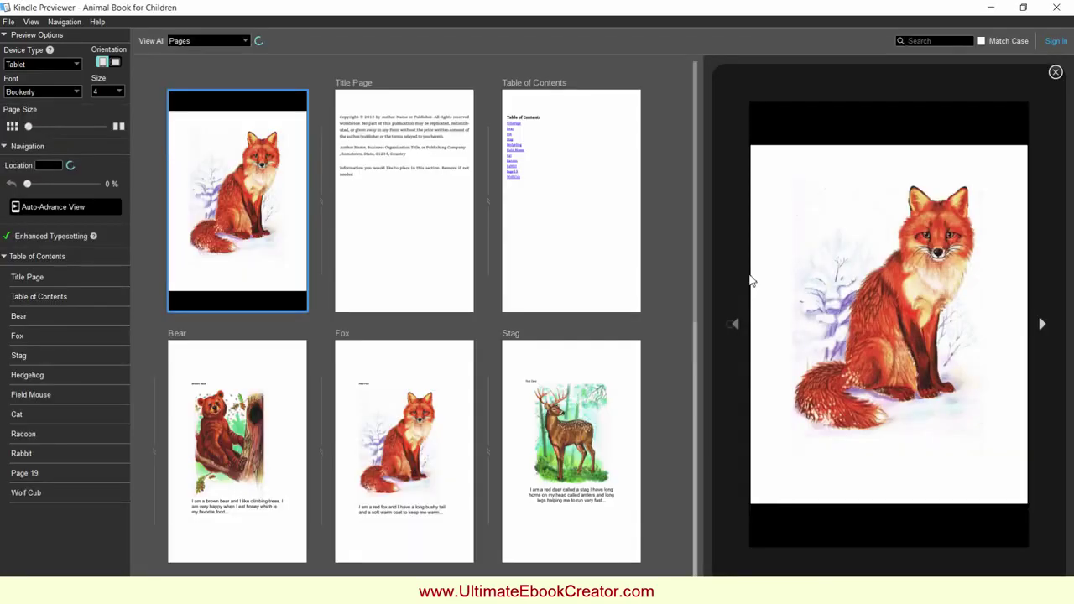
Enlarge the Fox page in the preview and page forward to Field Mouse to inspect the image pages' layout
{"action": "left_click", "coordinate": [453, 378]}
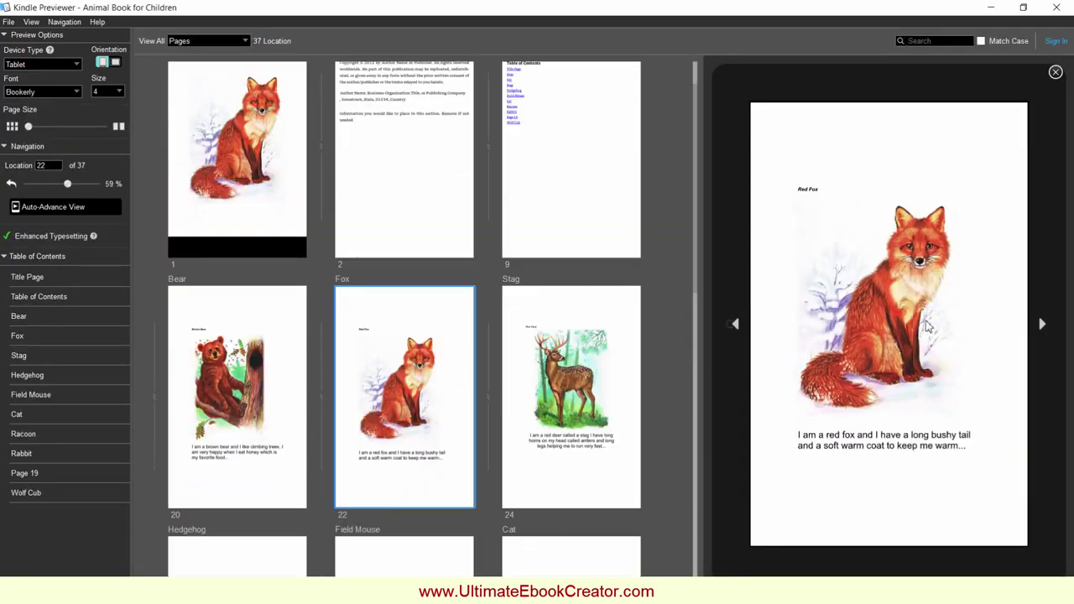
{"action": "left_click", "coordinate": [1041, 325]}
{"action": "left_click", "coordinate": [1041, 324]}
{"action": "left_click", "coordinate": [1041, 325]}
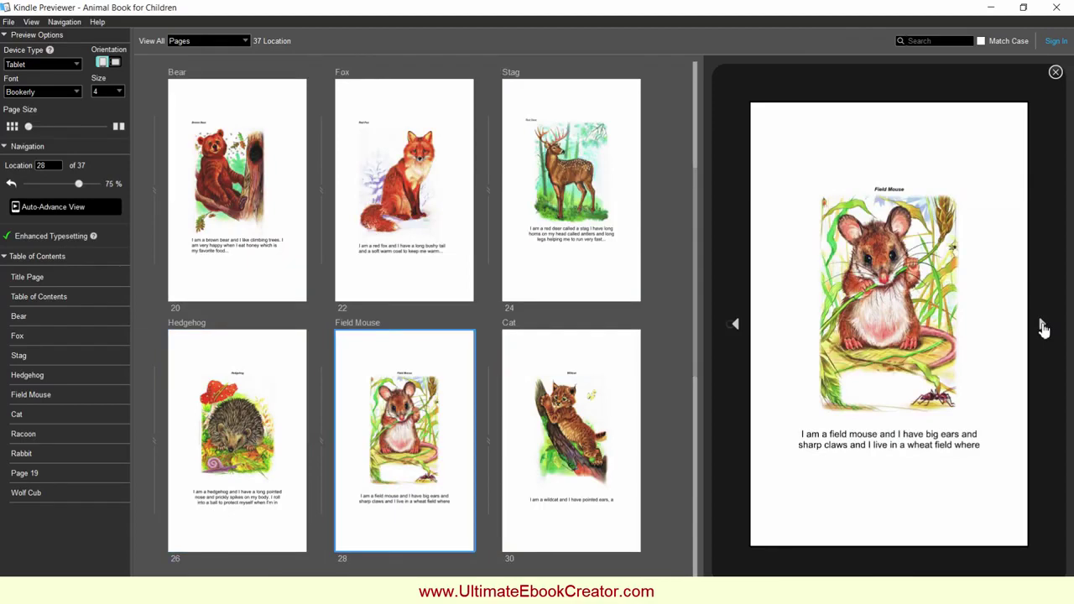
{"action": "left_click_drag", "start_coordinate": [695, 183], "coordinate": [705, 107]}
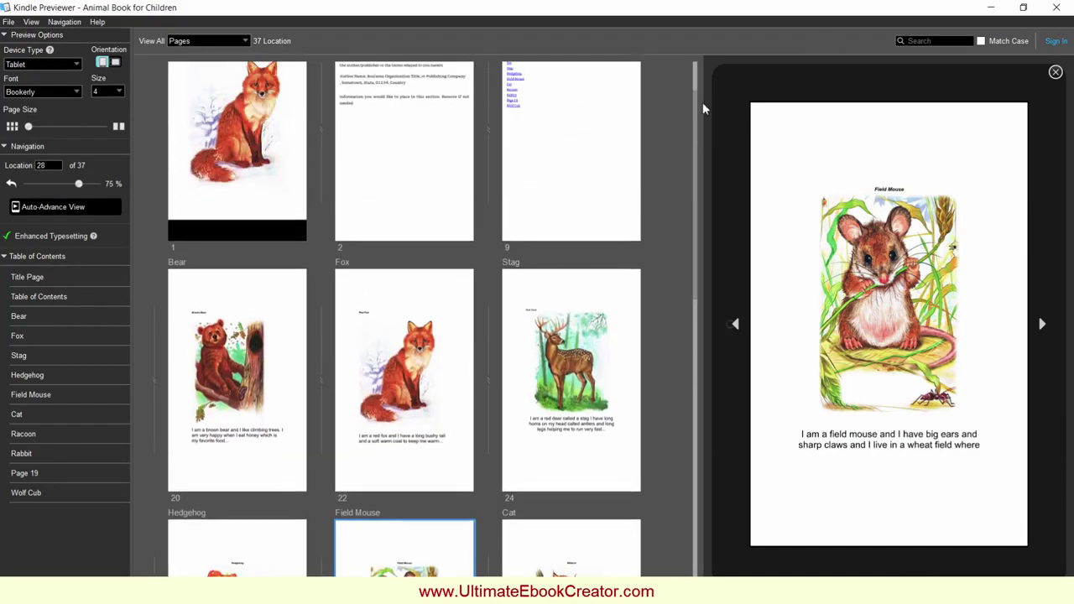
Open the Table of Contents page in the animal book preview and follow its Rabbit link
{"action": "left_click", "coordinate": [564, 111]}
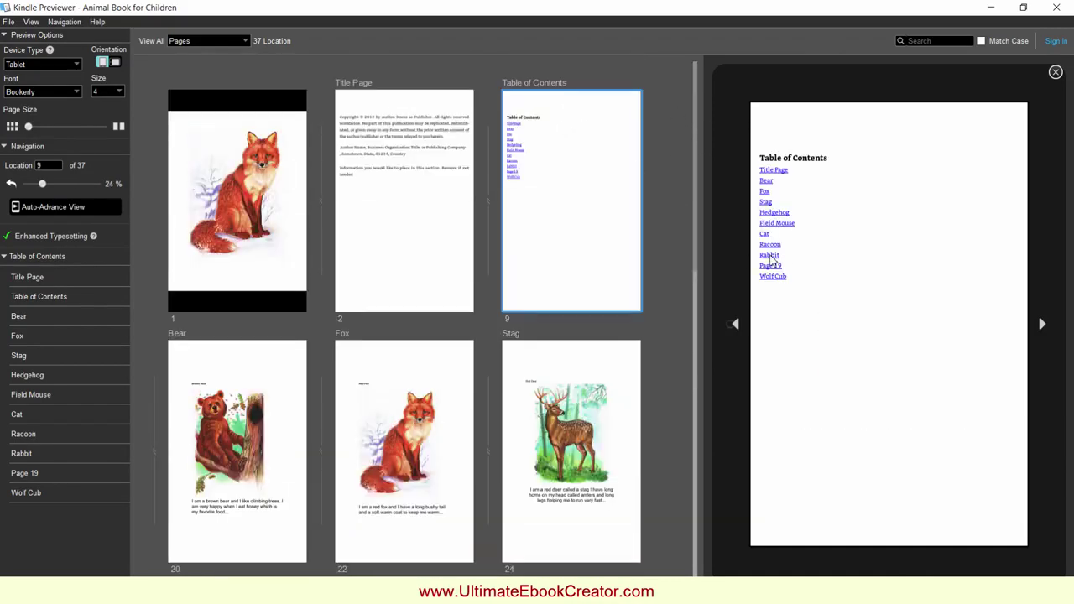
{"action": "left_click", "coordinate": [770, 256]}
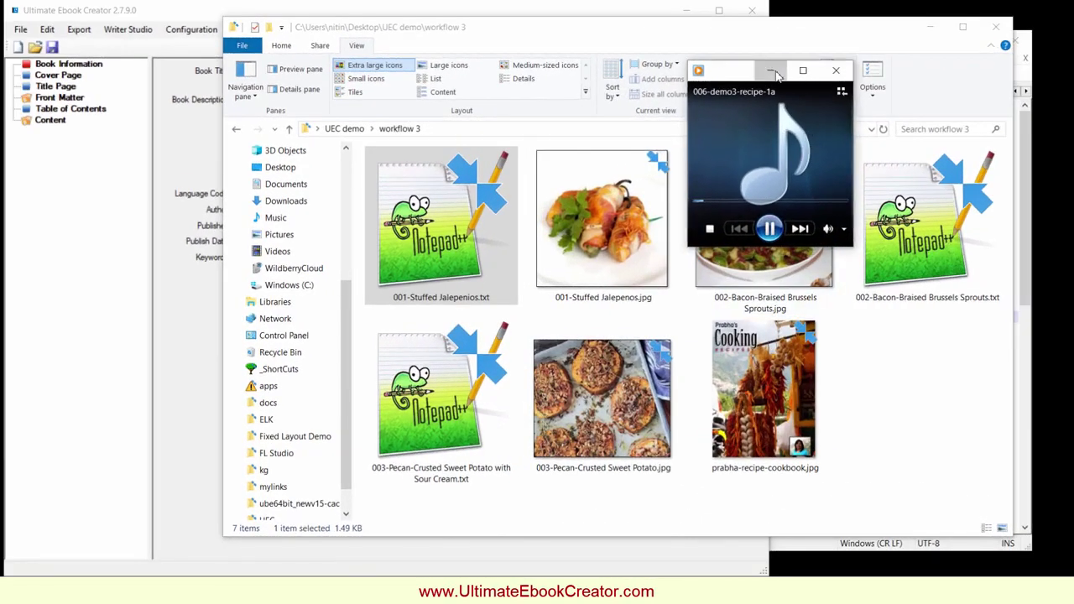
Look through the recipe text files and matching images in the workflow 3 folder
{"action": "left_click", "coordinate": [772, 72]}
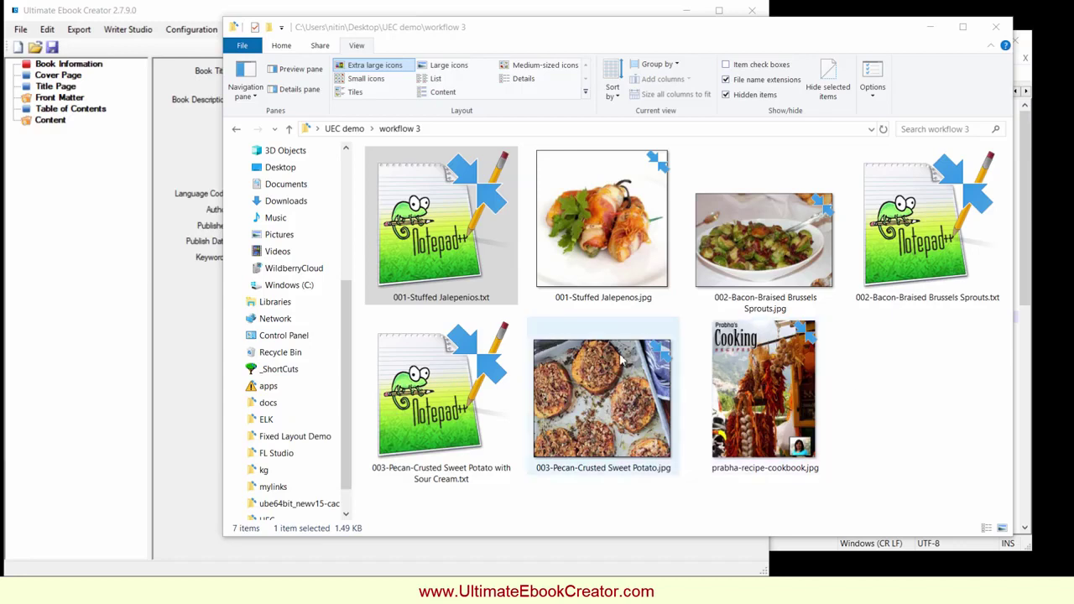
{"action": "left_click", "coordinate": [602, 253]}
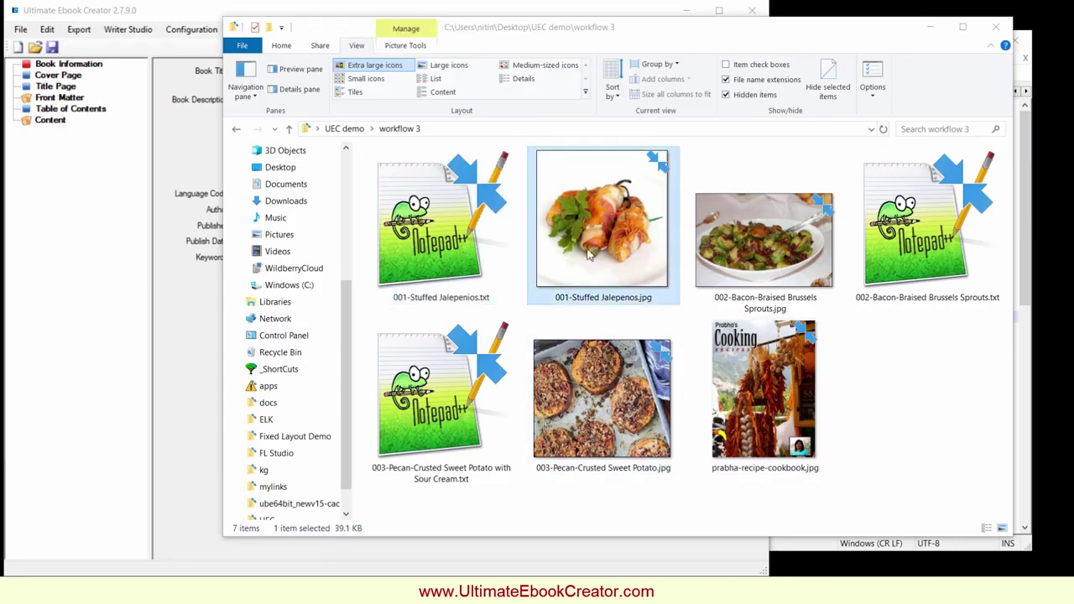
{"action": "left_click", "coordinate": [512, 277]}
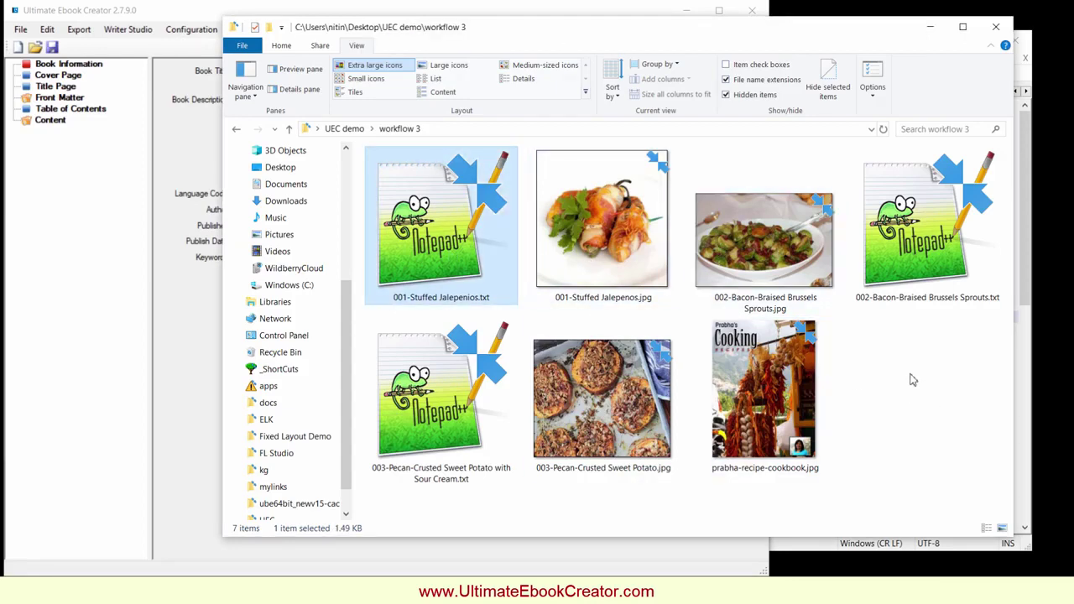
{"action": "left_click", "coordinate": [639, 256]}
{"action": "left_click", "coordinate": [703, 313]}
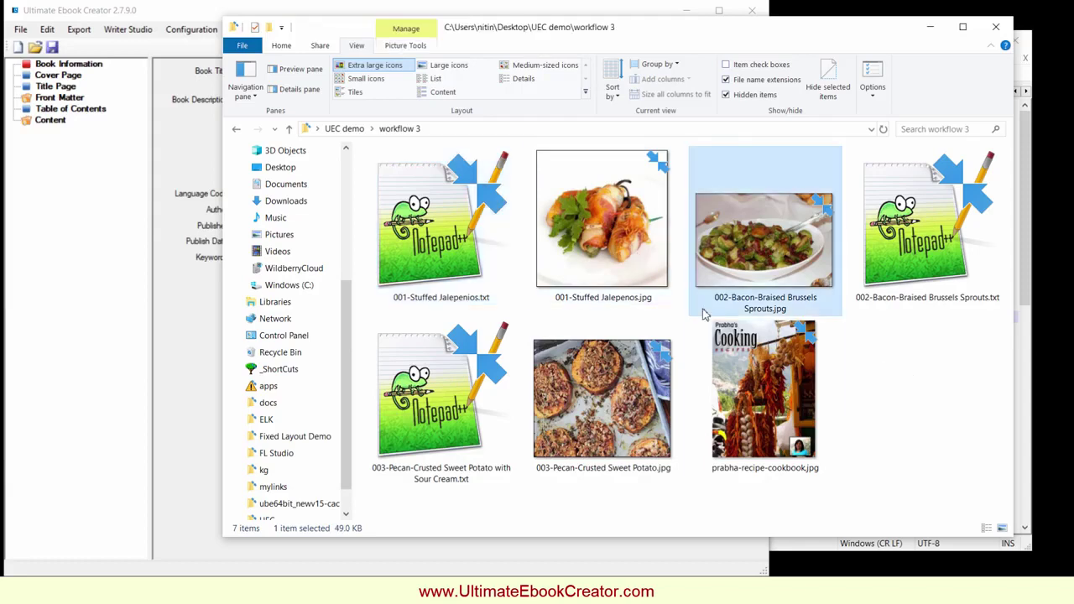
{"action": "left_click", "coordinate": [654, 386]}
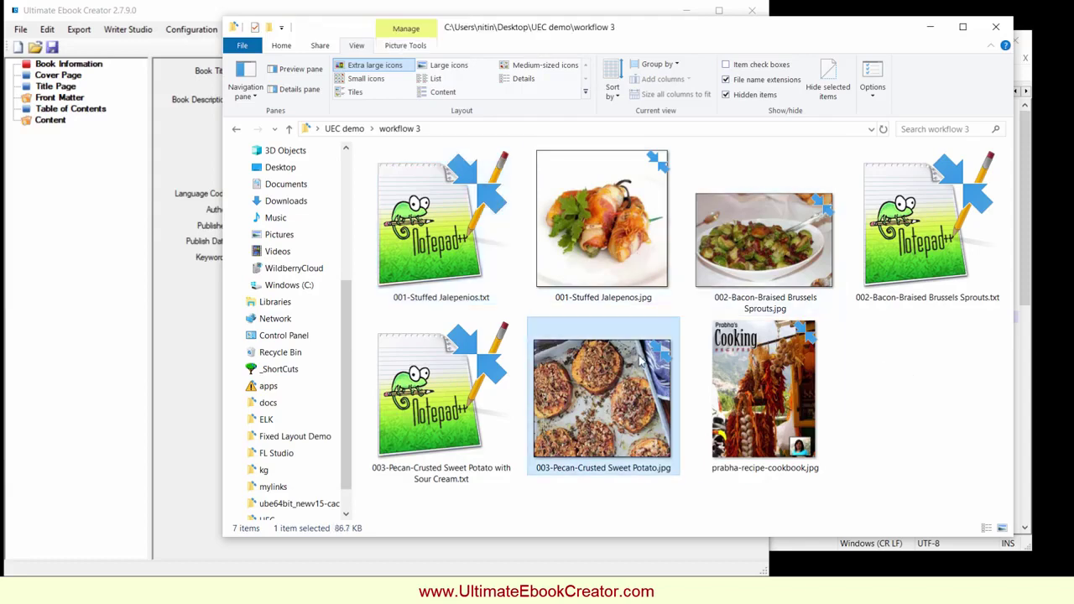
{"action": "left_click", "coordinate": [872, 379]}
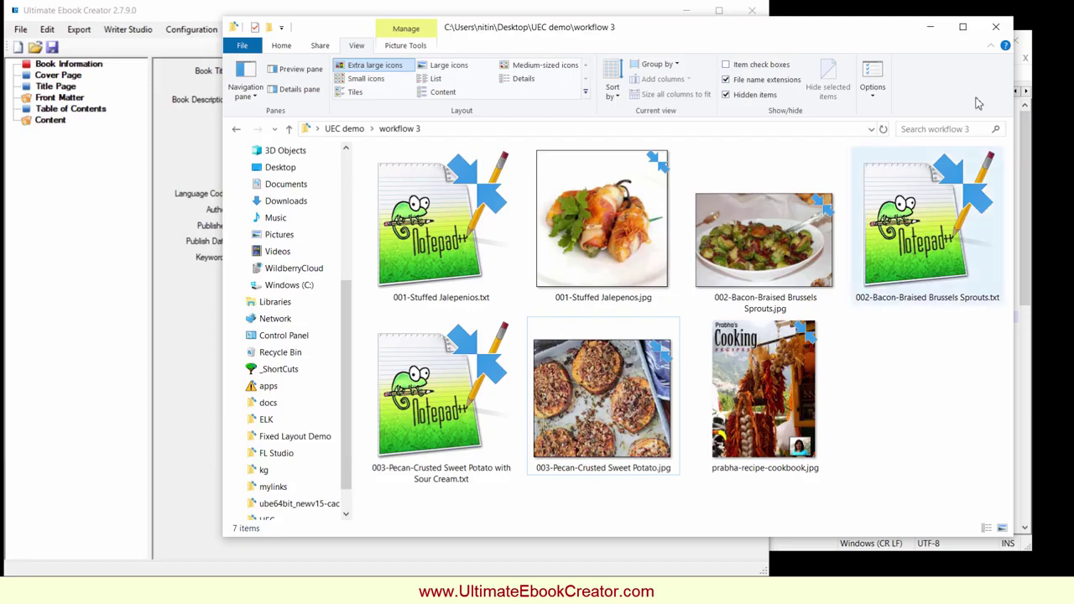
{"action": "left_click", "coordinate": [926, 28]}
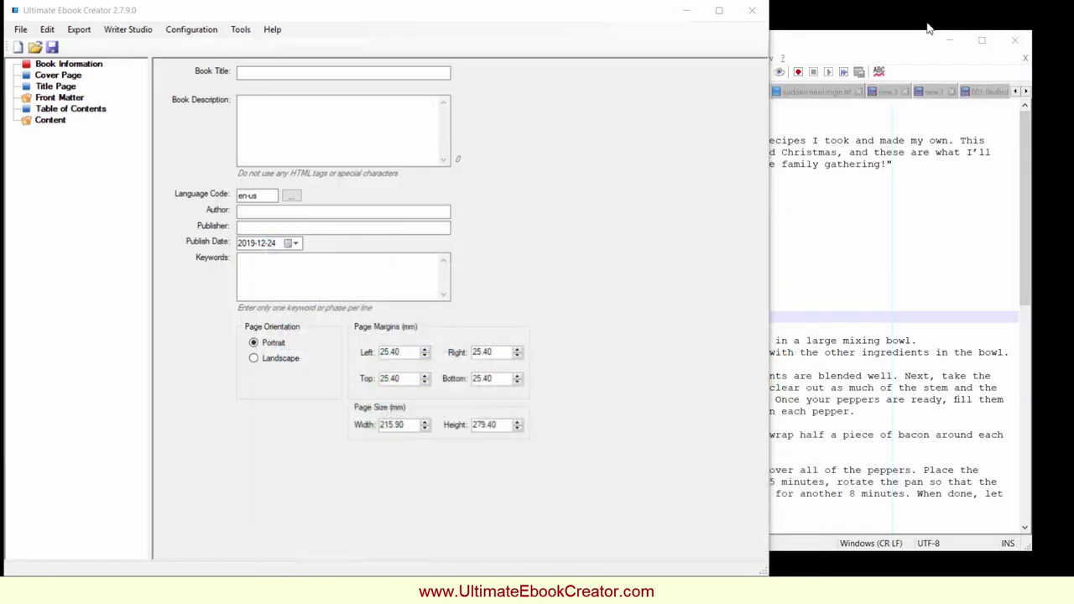
Start a new ebook without saving the changes to the current one
{"action": "left_click", "coordinate": [21, 29]}
{"action": "left_click", "coordinate": [39, 47]}
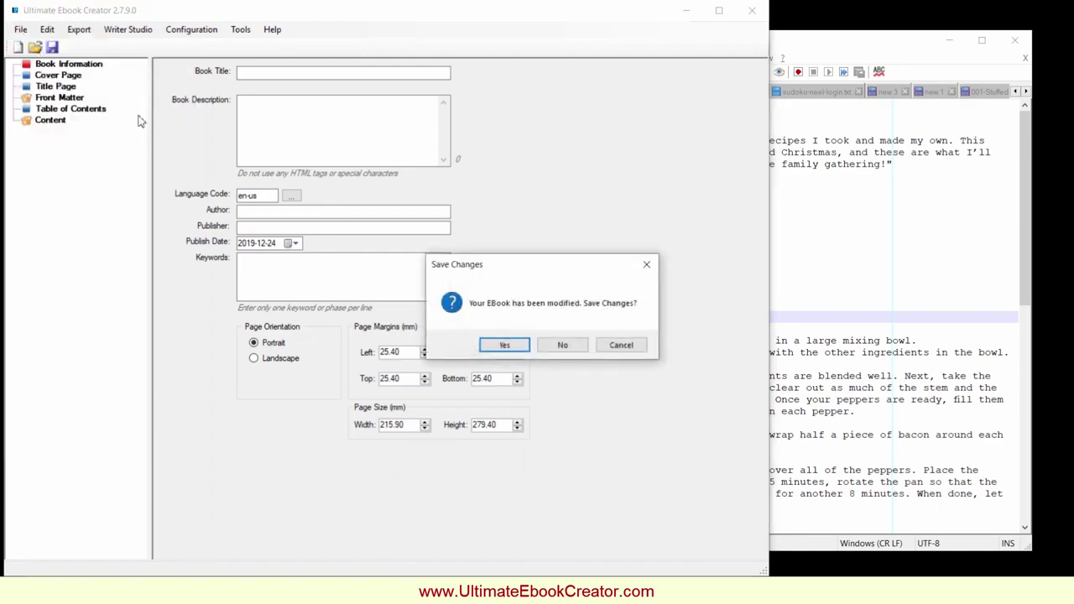
{"action": "left_click", "coordinate": [569, 344]}
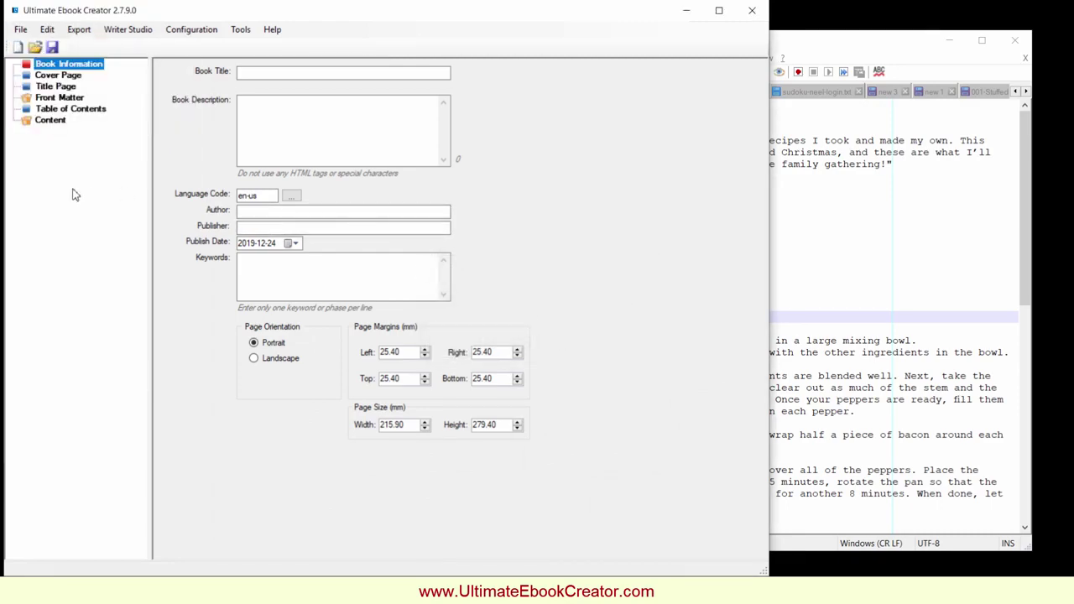
Copy the title line "Stuffed Jalapeños" from 001-Stuffed Jalepenios.txt in Notepad++
{"action": "left_click", "coordinate": [825, 224]}
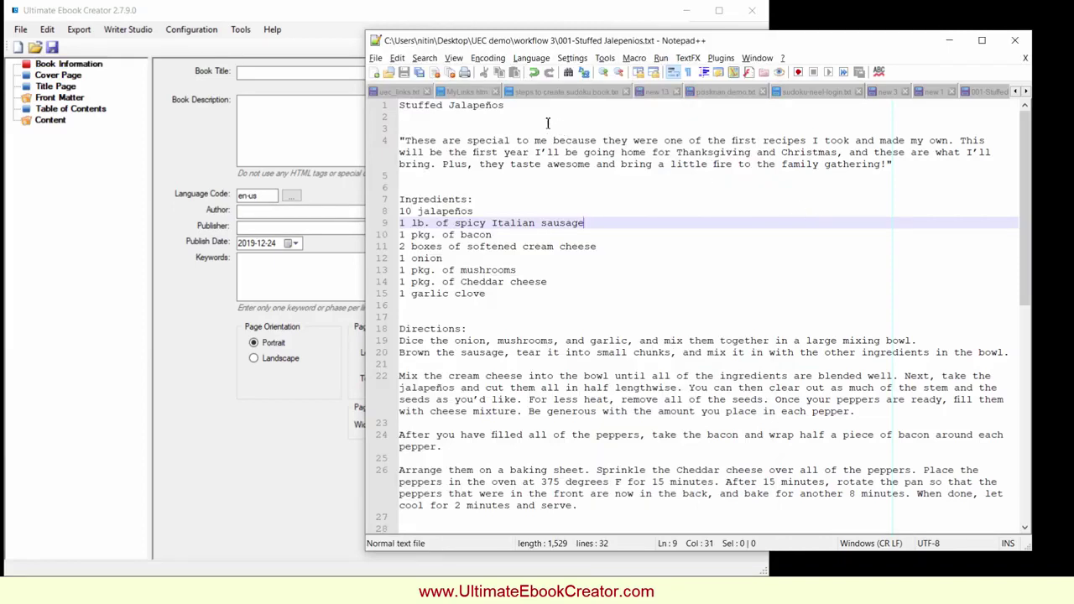
{"action": "left_click_drag", "start_coordinate": [507, 107], "coordinate": [399, 106]}
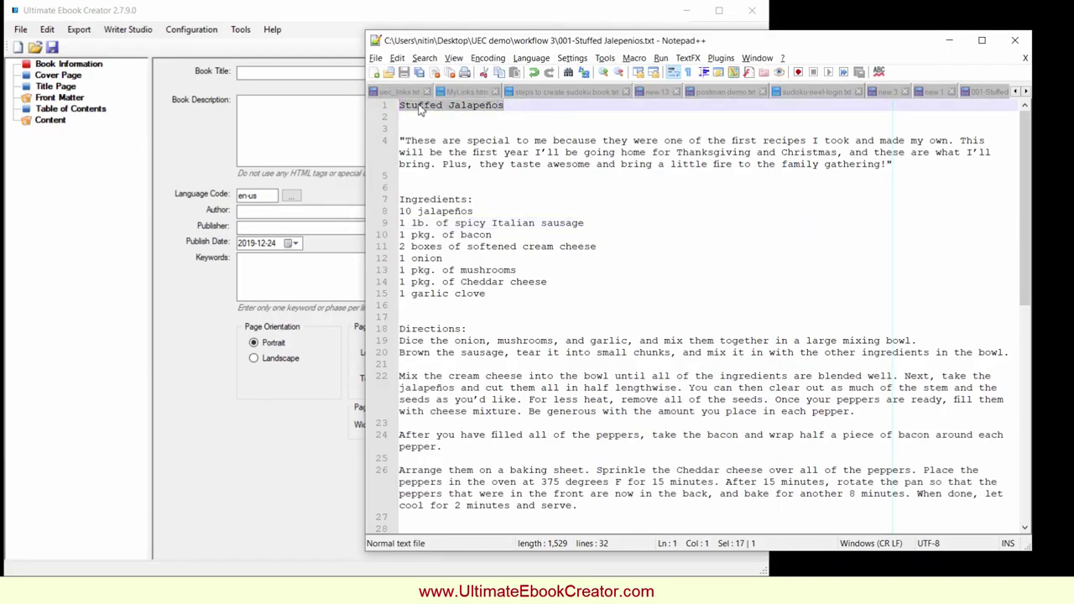
{"action": "right_click", "coordinate": [419, 110]}
{"action": "left_click", "coordinate": [445, 125]}
In Ultimate Ebook Creator, add a chapter titled "Stuffed Jalapeños" under Content with the Recipe_Book_Styles style
{"action": "left_click", "coordinate": [83, 168]}
{"action": "left_click", "coordinate": [50, 120]}
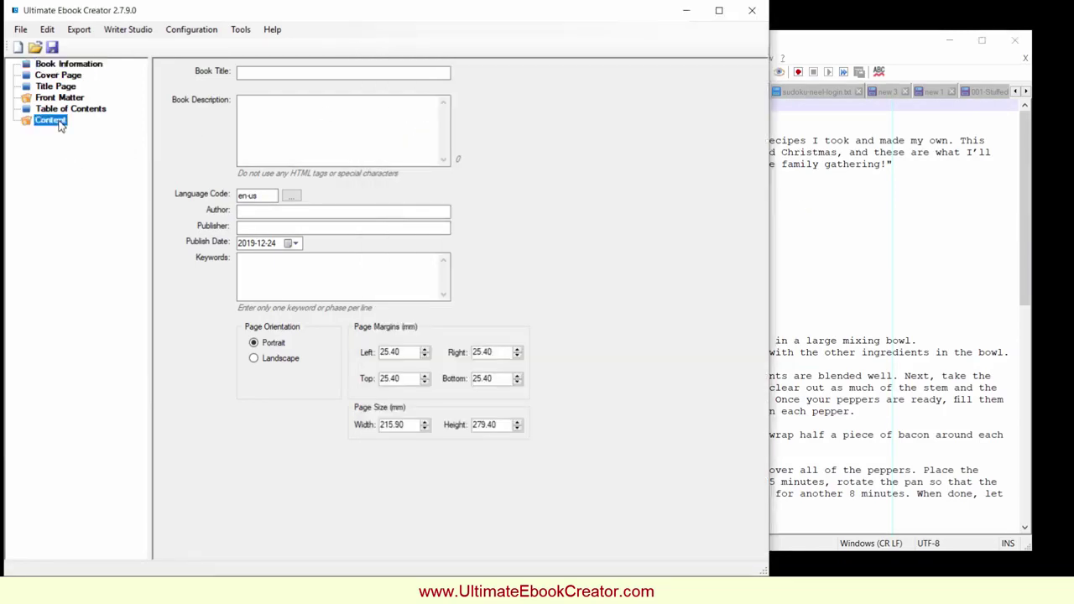
{"action": "right_click", "coordinate": [60, 125]}
{"action": "mouse_move", "coordinate": [91, 128]}
{"action": "left_click", "coordinate": [195, 133]}
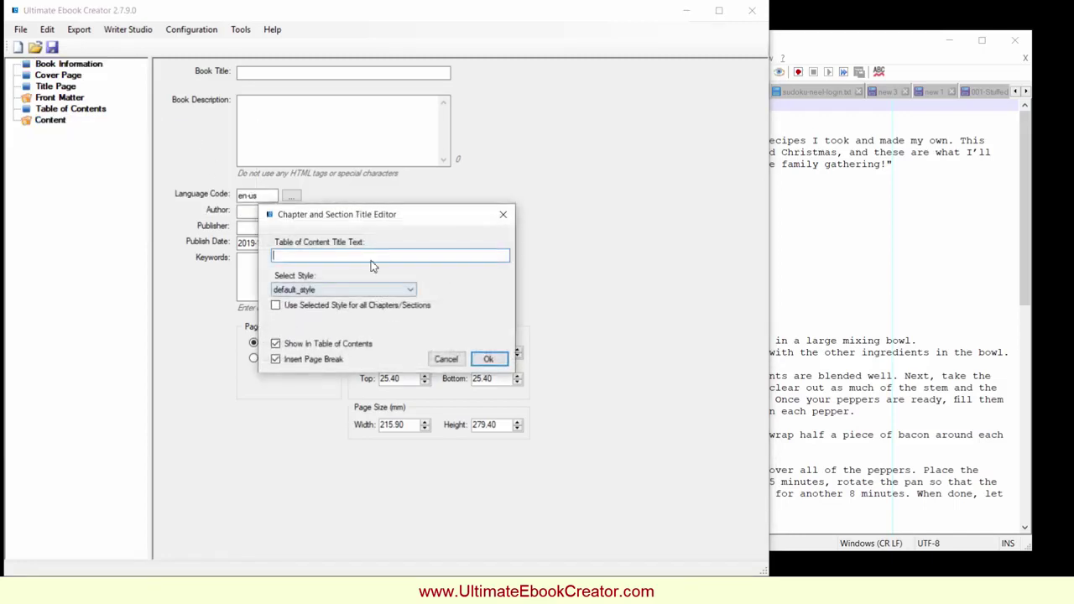
{"action": "key", "text": "ctrl+v"}
{"action": "left_click", "coordinate": [386, 290]}
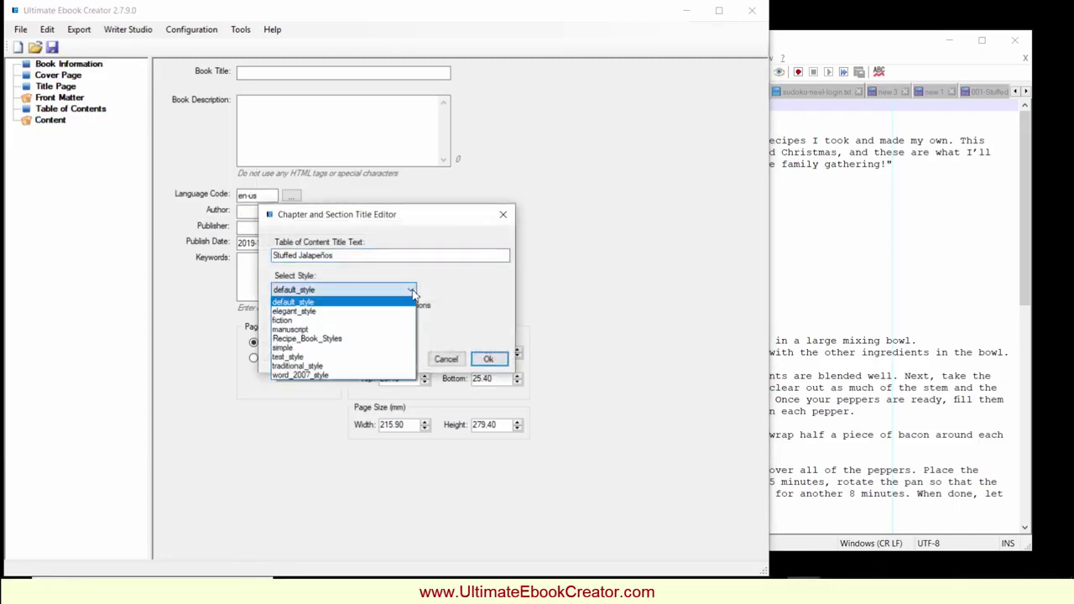
{"action": "left_click", "coordinate": [398, 339]}
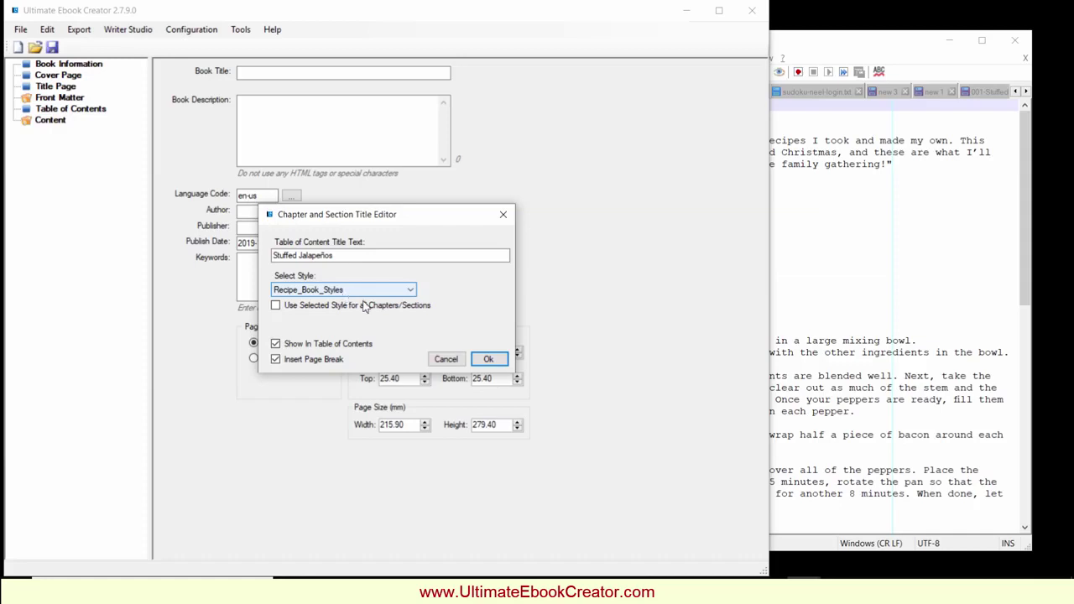
{"action": "left_click", "coordinate": [488, 360]}
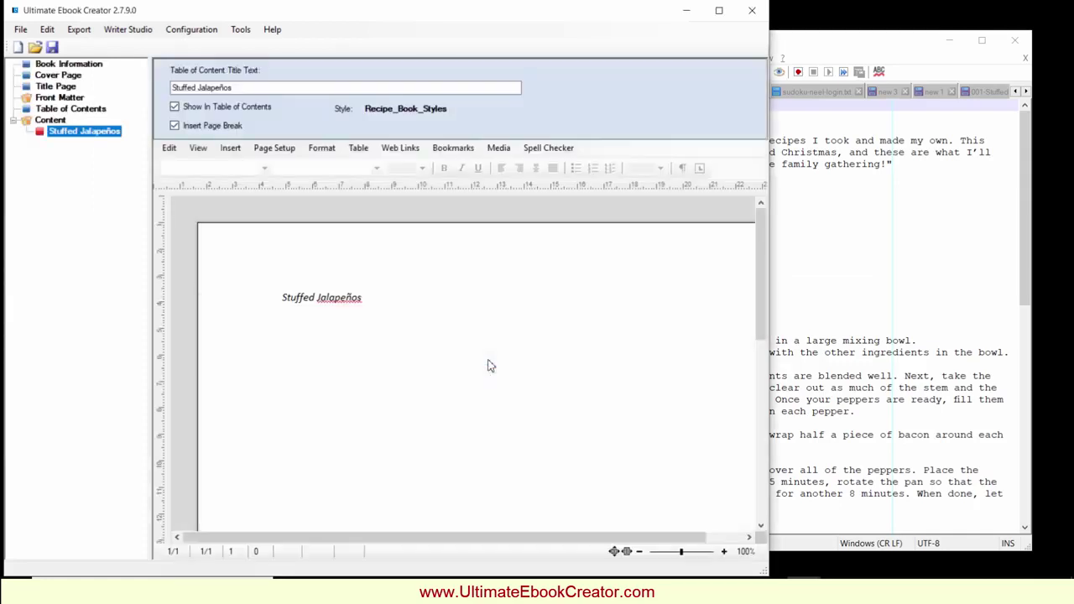
Insert the image 001-Stuffed Jalepenos.jpg from the workflow 3 folder on a new line below the chapter title
{"action": "left_click", "coordinate": [409, 304]}
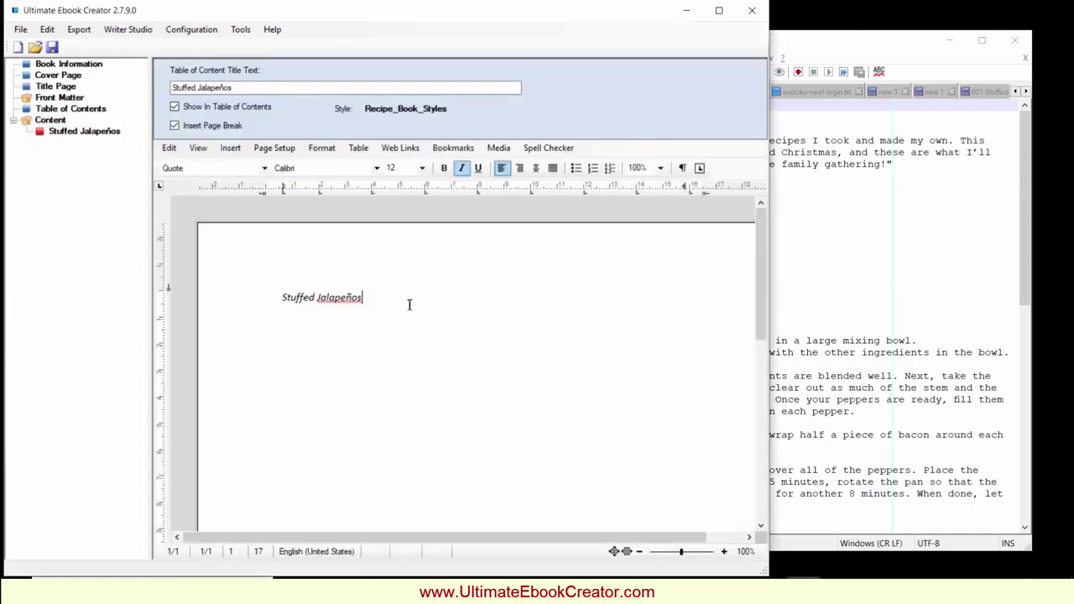
{"action": "key", "text": "Return"}
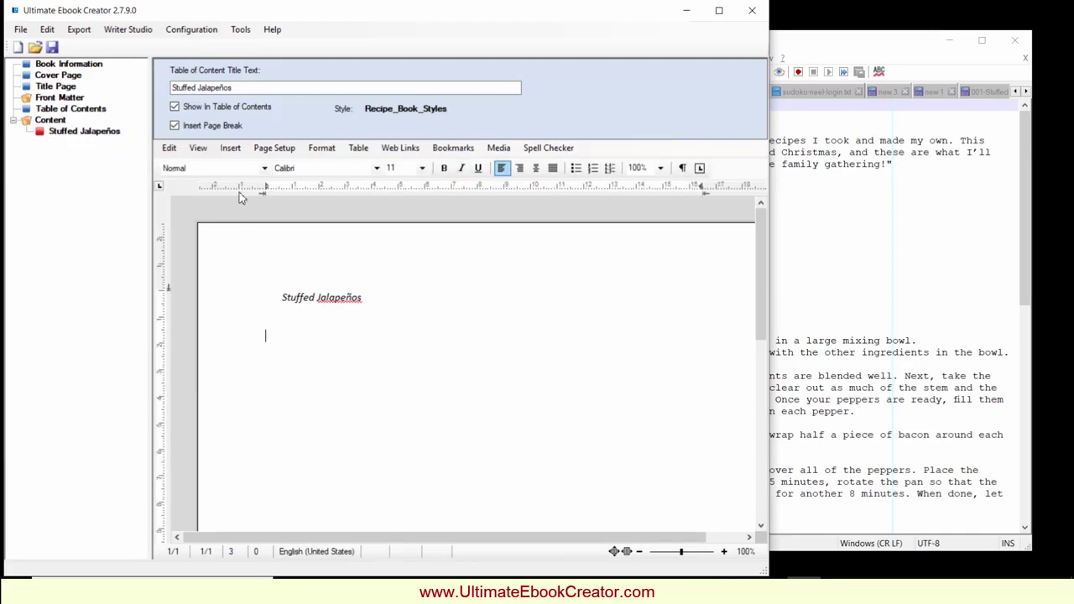
{"action": "left_click", "coordinate": [230, 149]}
{"action": "left_click", "coordinate": [258, 166]}
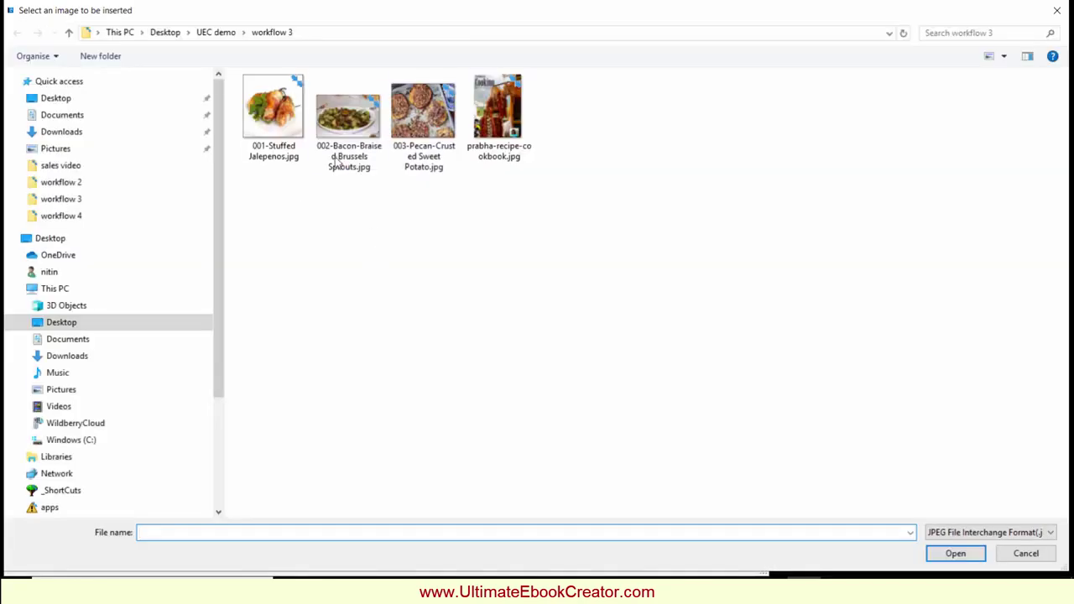
{"action": "left_click", "coordinate": [275, 104]}
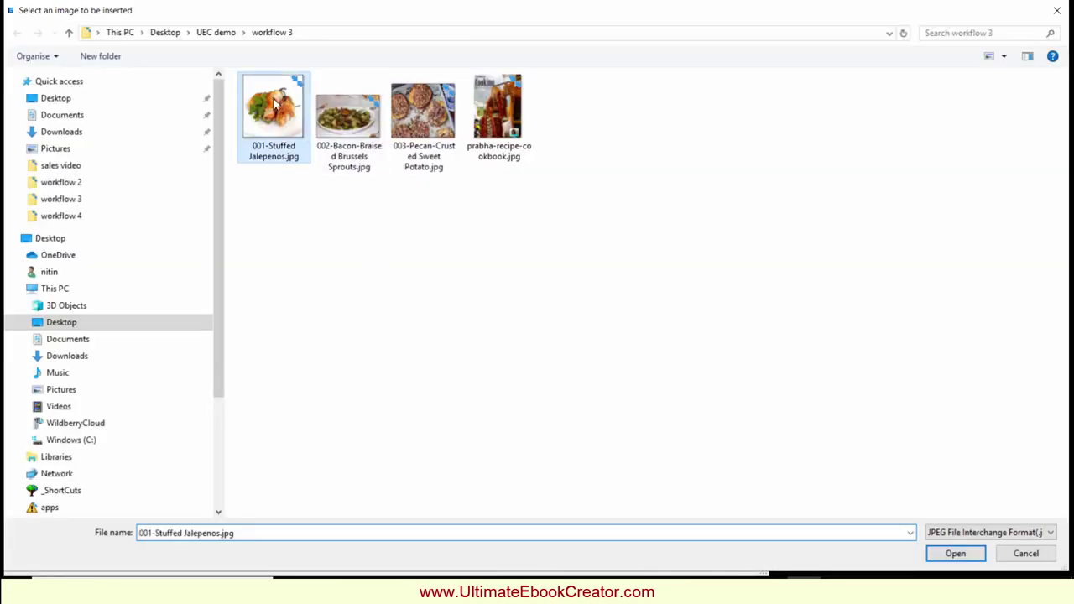
{"action": "left_click", "coordinate": [964, 555]}
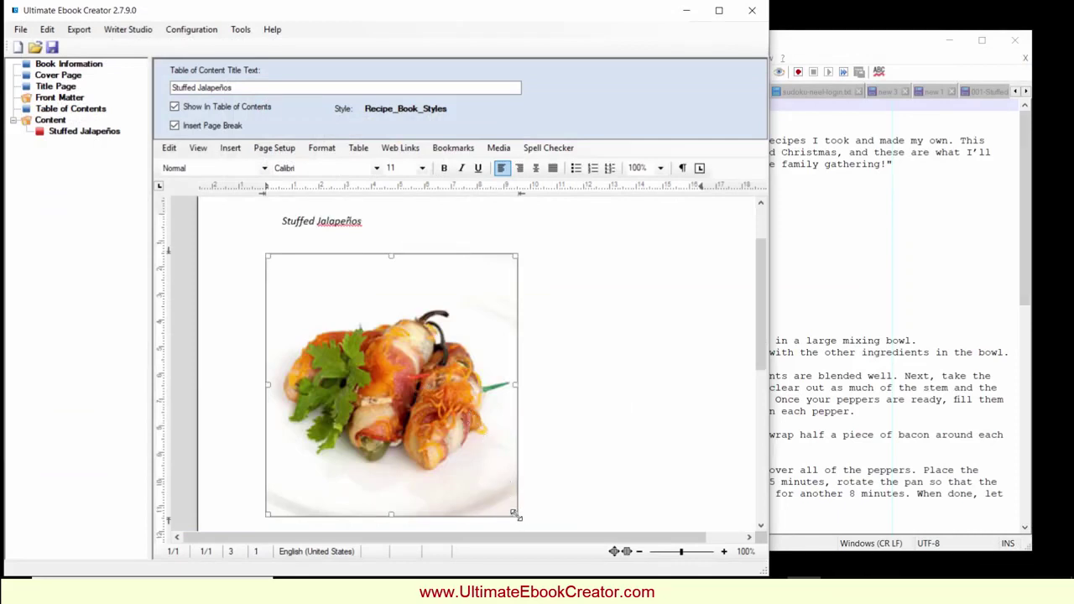
Shrink the recipe picture to about 7 cm wide, add an empty paragraph below it and show paragraph marks
{"action": "left_click_drag", "start_coordinate": [516, 513], "coordinate": [449, 416]}
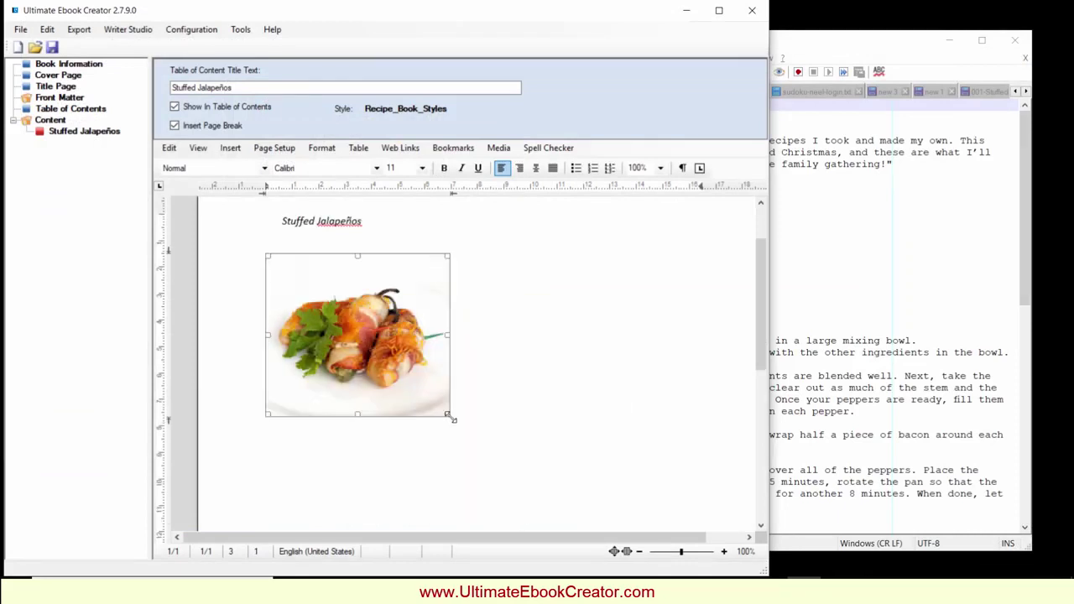
{"action": "left_click", "coordinate": [475, 413]}
{"action": "left_click", "coordinate": [682, 168]}
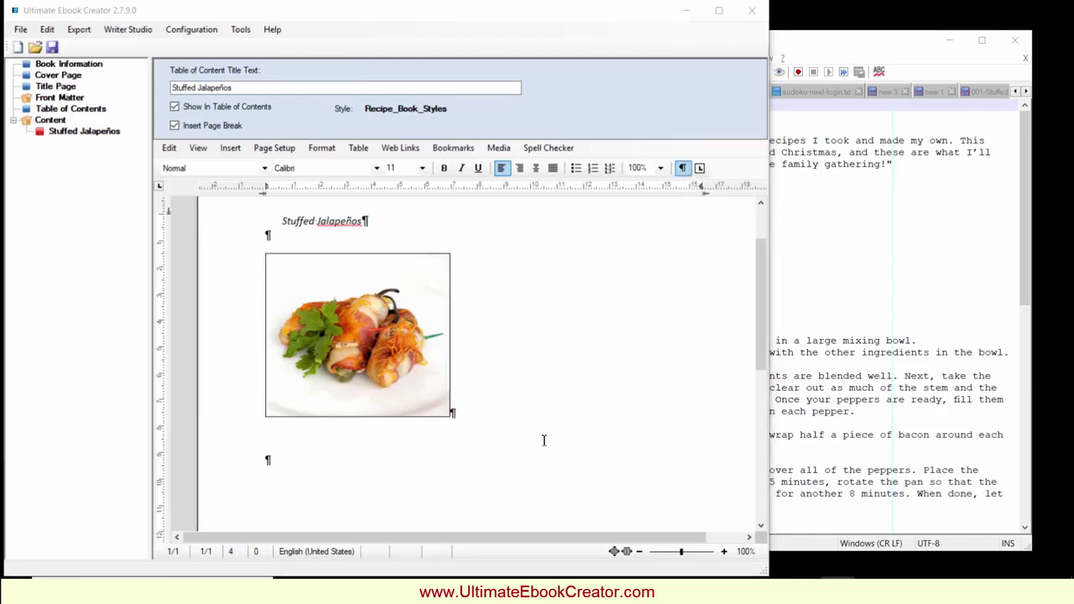
Copy the quote, ingredients and directions from 001-Stuffed Jalepenios.txt into the empty paragraph below the recipe picture
{"action": "left_click", "coordinate": [837, 287]}
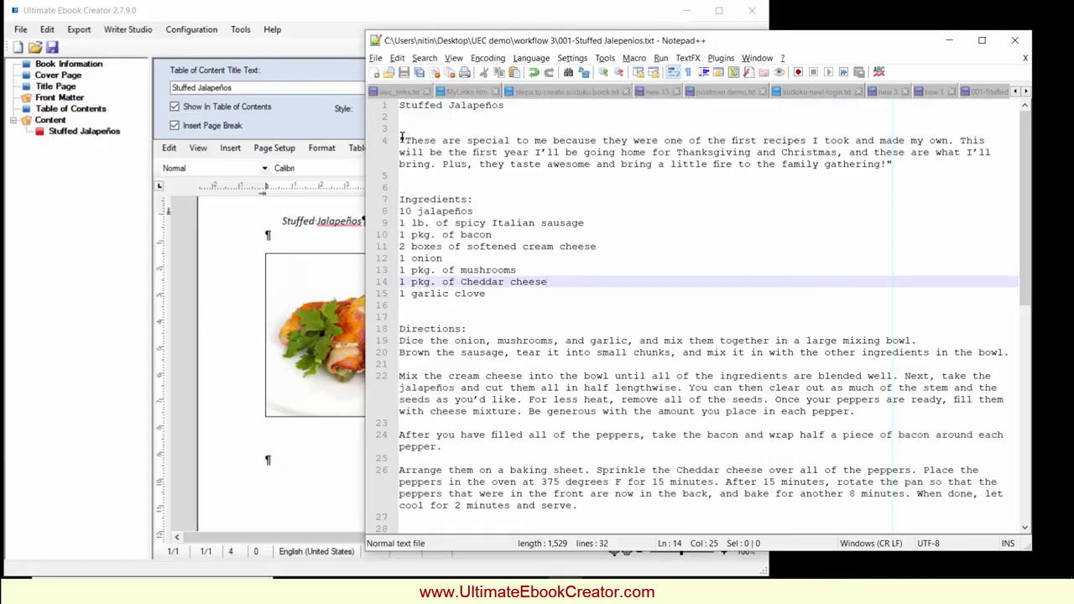
{"action": "left_click_drag", "start_coordinate": [402, 137], "coordinate": [432, 187]}
{"action": "scroll", "coordinate": [523, 237], "scroll_direction": "down", "scroll_amount": 4}
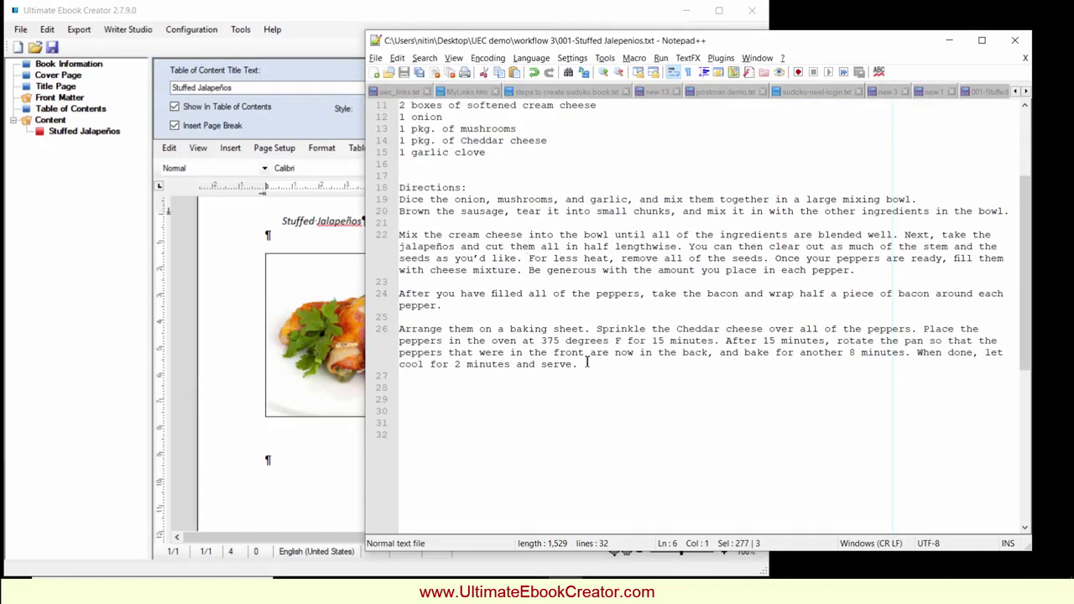
{"action": "left_click", "coordinate": [585, 363], "text": "shift"}
{"action": "right_click", "coordinate": [549, 344]}
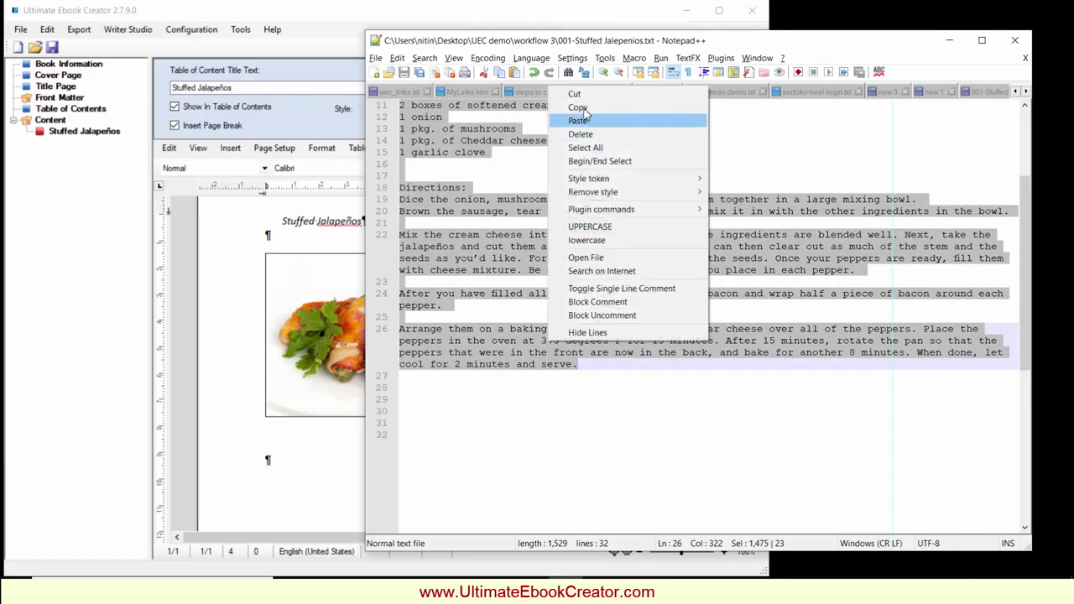
{"action": "left_click", "coordinate": [579, 106]}
{"action": "left_click", "coordinate": [283, 461]}
{"action": "right_click", "coordinate": [283, 461]}
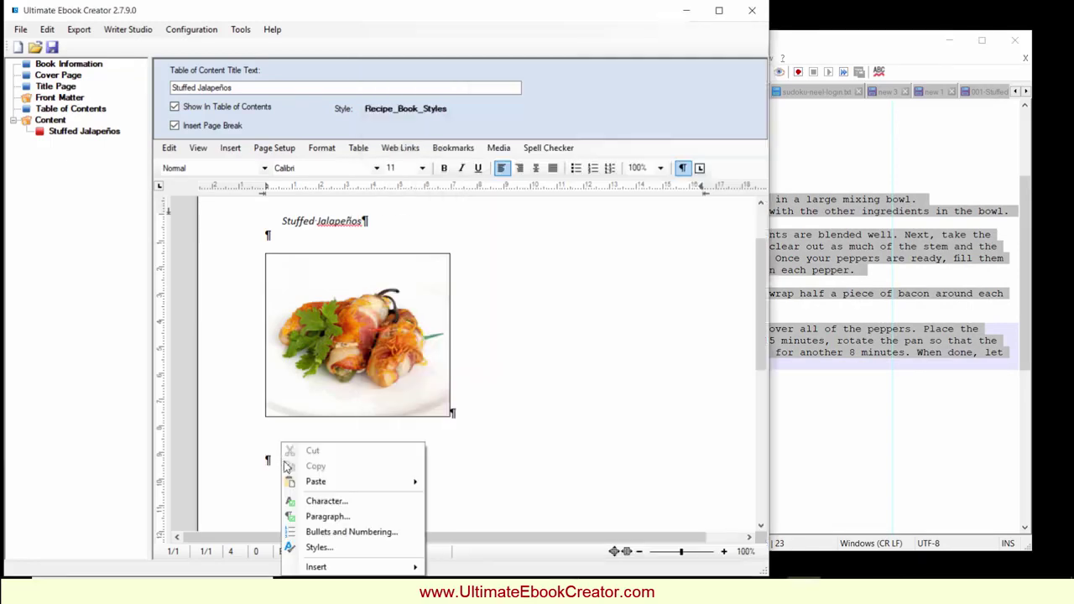
{"action": "mouse_move", "coordinate": [320, 483]}
{"action": "left_click", "coordinate": [481, 490]}
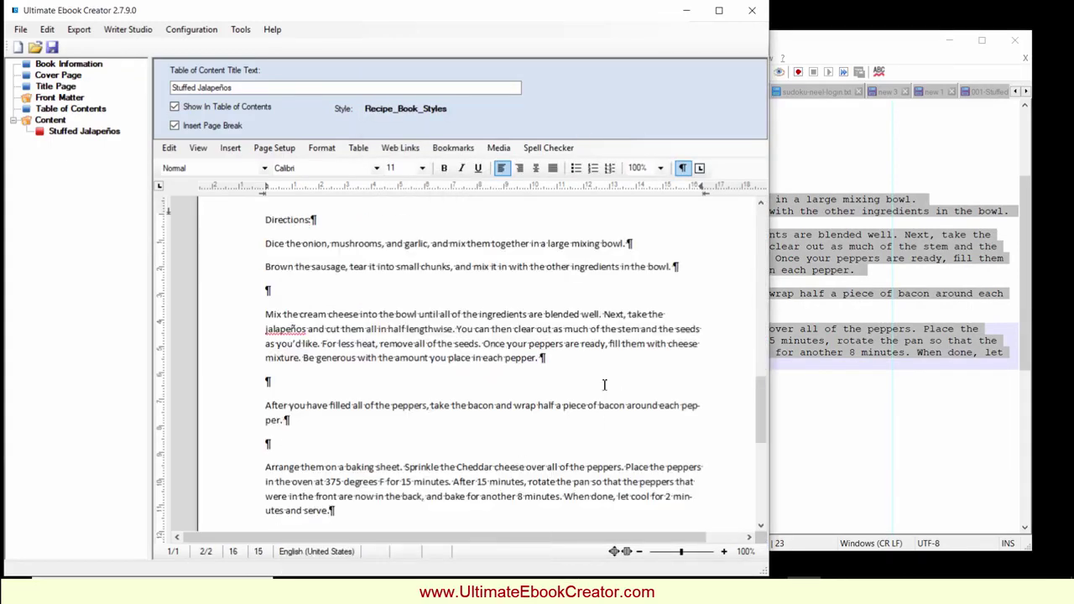
Maximize the ebook editor window and hide the paragraph marks in the Stuffed Jalapeños chapter
{"action": "left_click", "coordinate": [718, 10]}
{"action": "left_click_drag", "start_coordinate": [1066, 446], "coordinate": [1068, 254]}
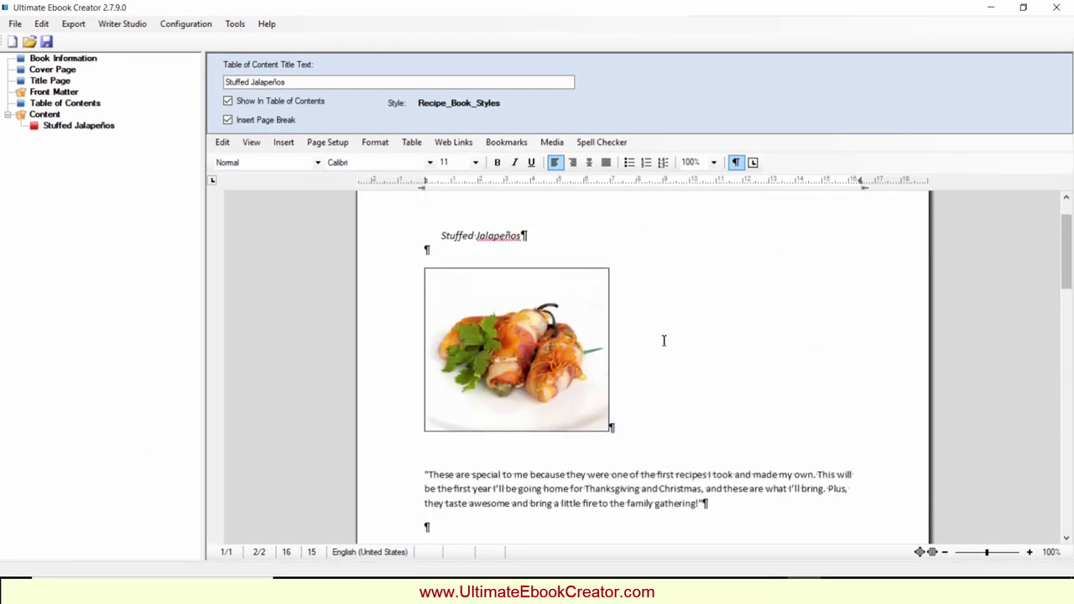
{"action": "key", "text": "ctrl+shift+8"}
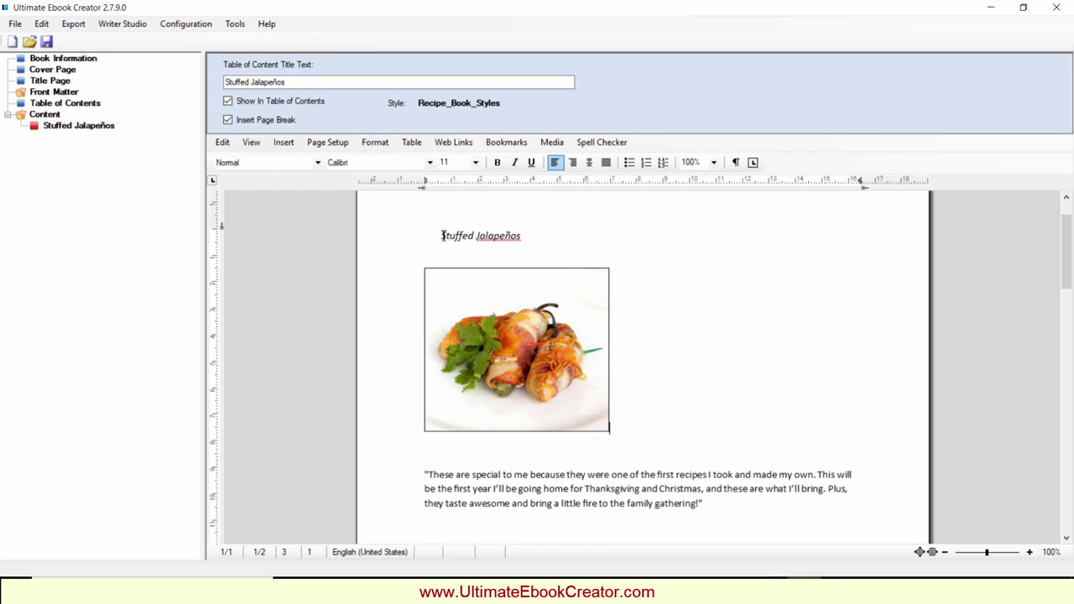
Apply the heading 1 style to the "Stuffed Jalapeños" title above the picture
{"action": "left_click_drag", "start_coordinate": [442, 236], "coordinate": [523, 234]}
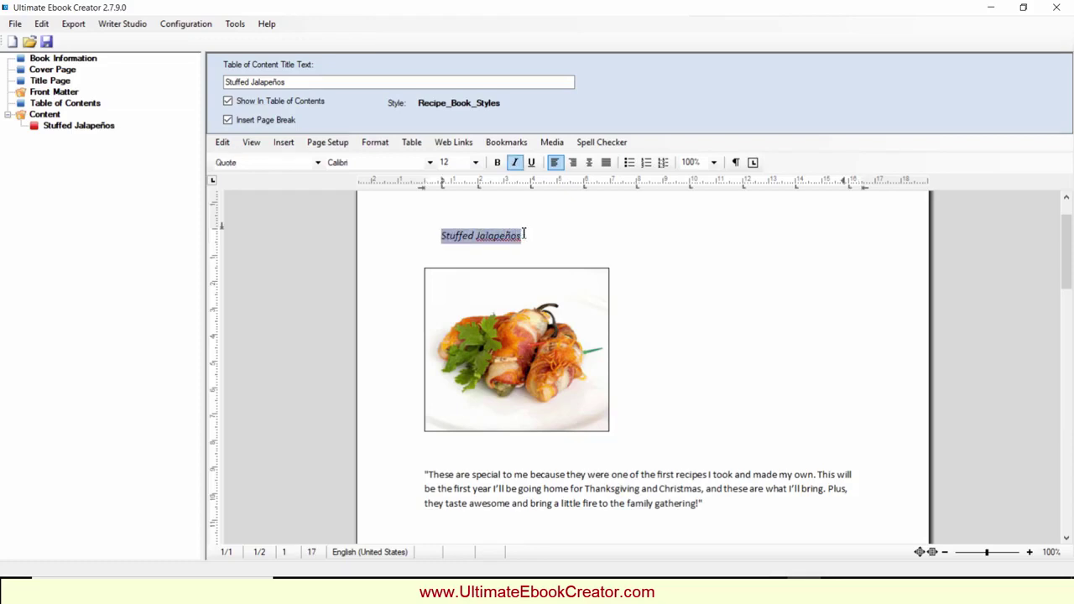
{"action": "left_click", "coordinate": [317, 162]}
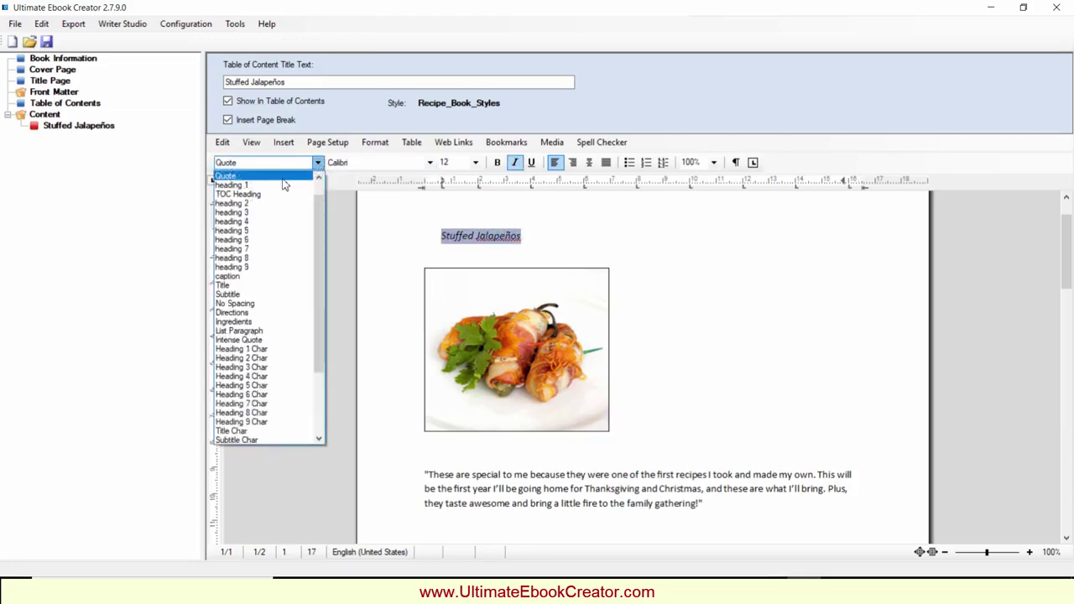
{"action": "left_click", "coordinate": [284, 185]}
{"action": "left_click", "coordinate": [596, 297]}
{"action": "scroll", "coordinate": [678, 346], "scroll_direction": "down", "scroll_amount": 2}
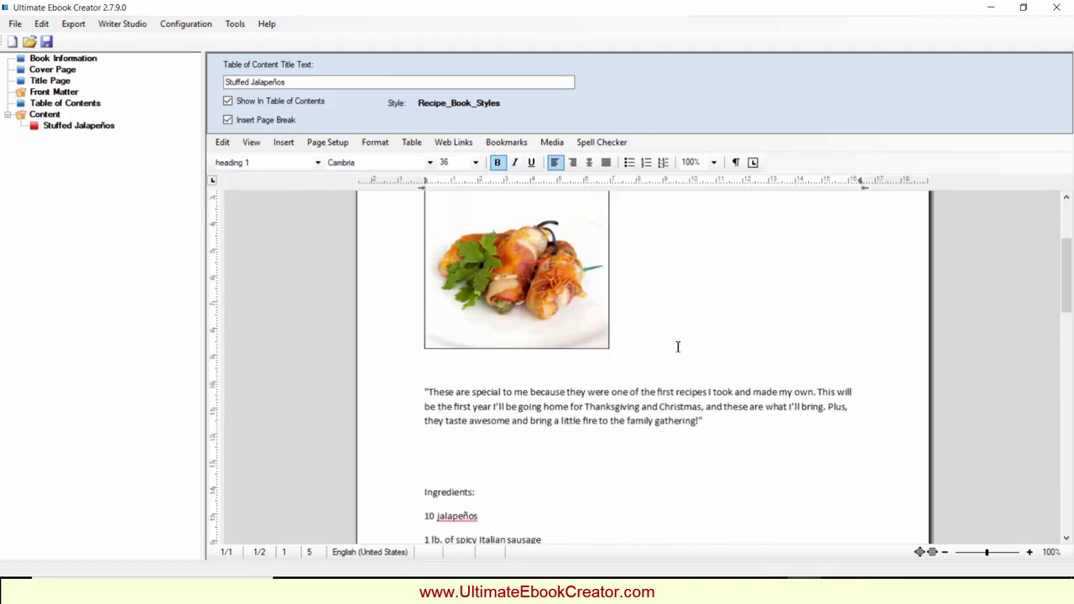
Apply the Quote style to the quoted paragraph below the Stuffed Jalapeños picture
{"action": "left_click_drag", "start_coordinate": [425, 391], "coordinate": [705, 424]}
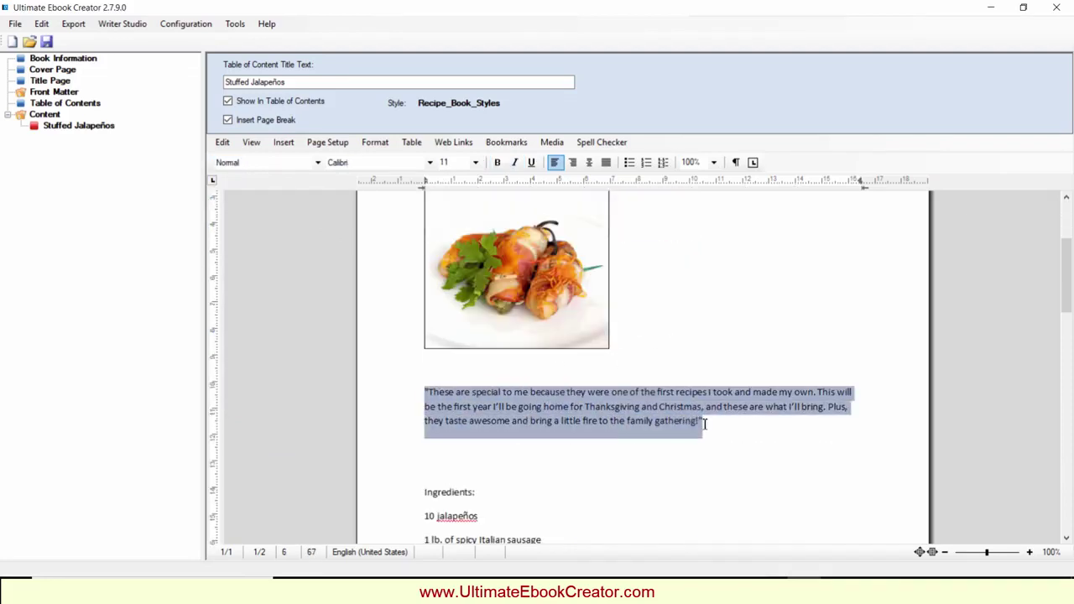
{"action": "left_click", "coordinate": [317, 163]}
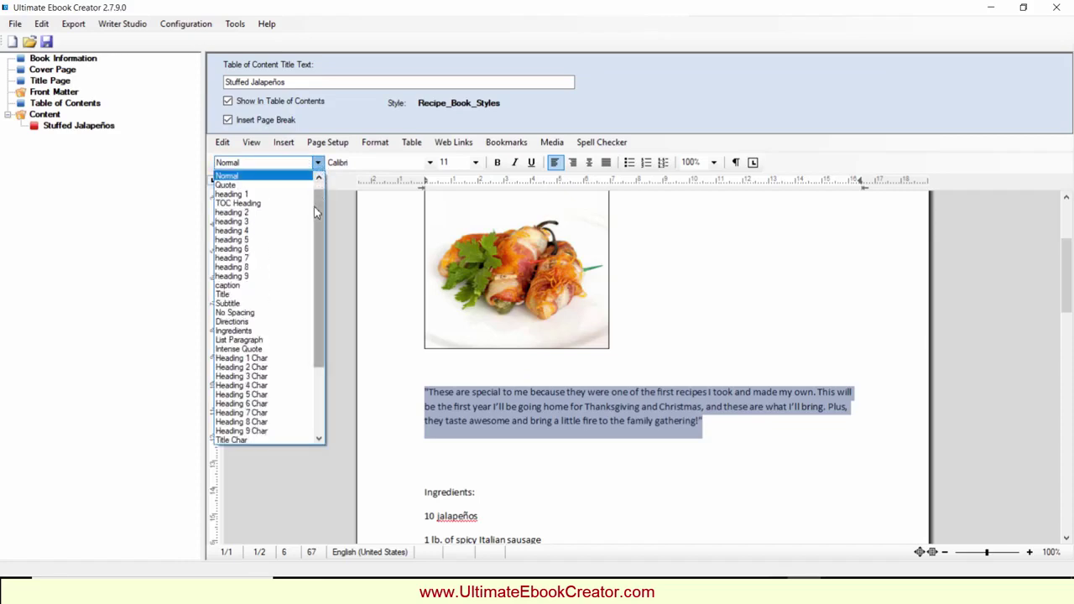
{"action": "left_click", "coordinate": [252, 184]}
{"action": "left_click", "coordinate": [501, 449]}
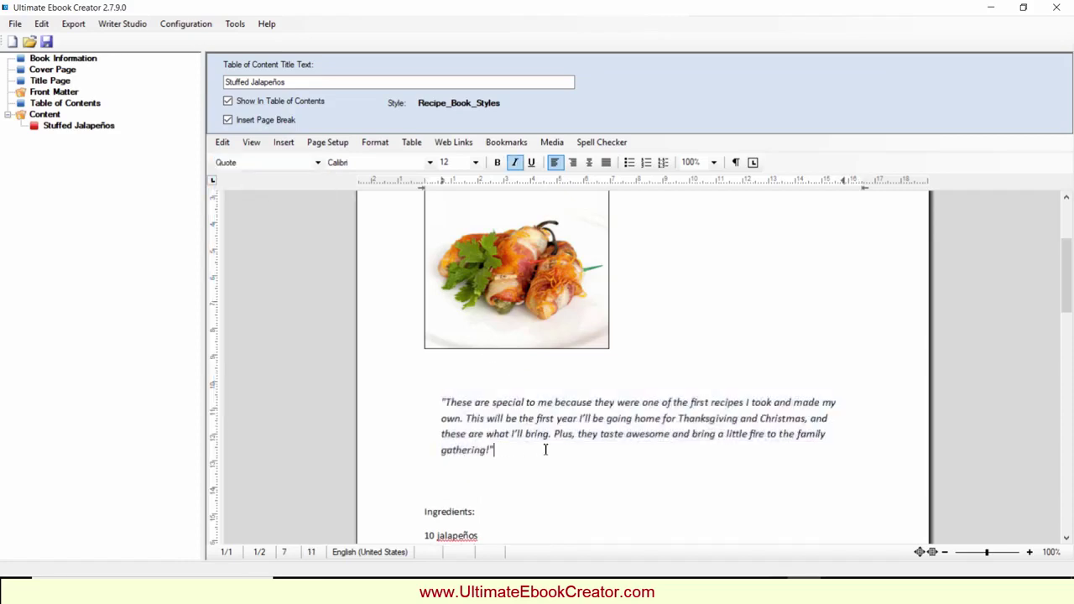
Apply the heading 2 style to the "Ingredients:" line
{"action": "scroll", "coordinate": [546, 446], "scroll_direction": "down", "scroll_amount": 2}
{"action": "scroll", "coordinate": [566, 396], "scroll_direction": "down", "scroll_amount": 2}
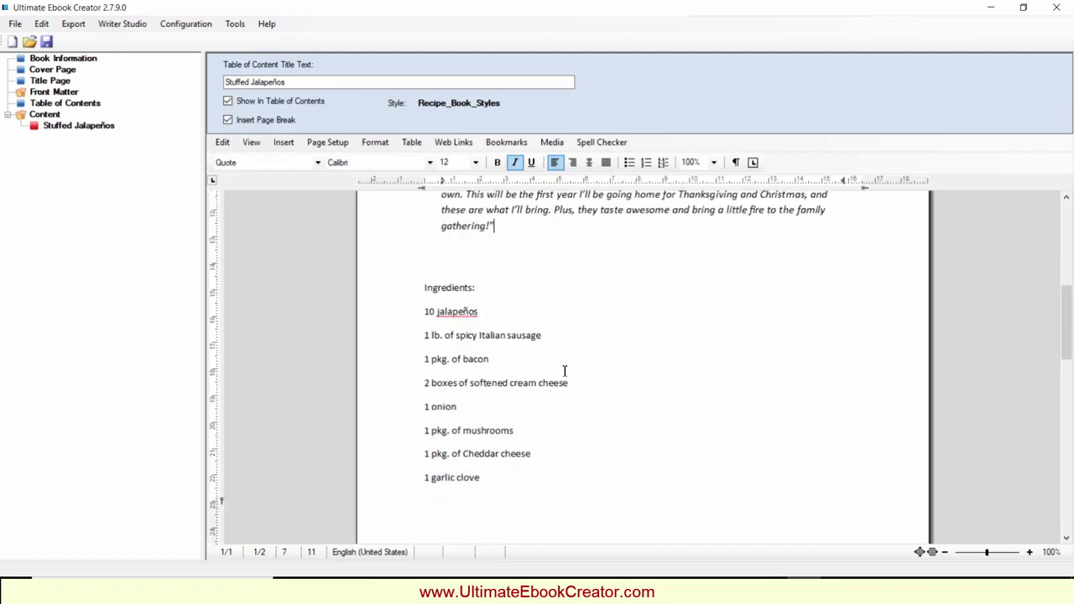
{"action": "left_click", "coordinate": [436, 288]}
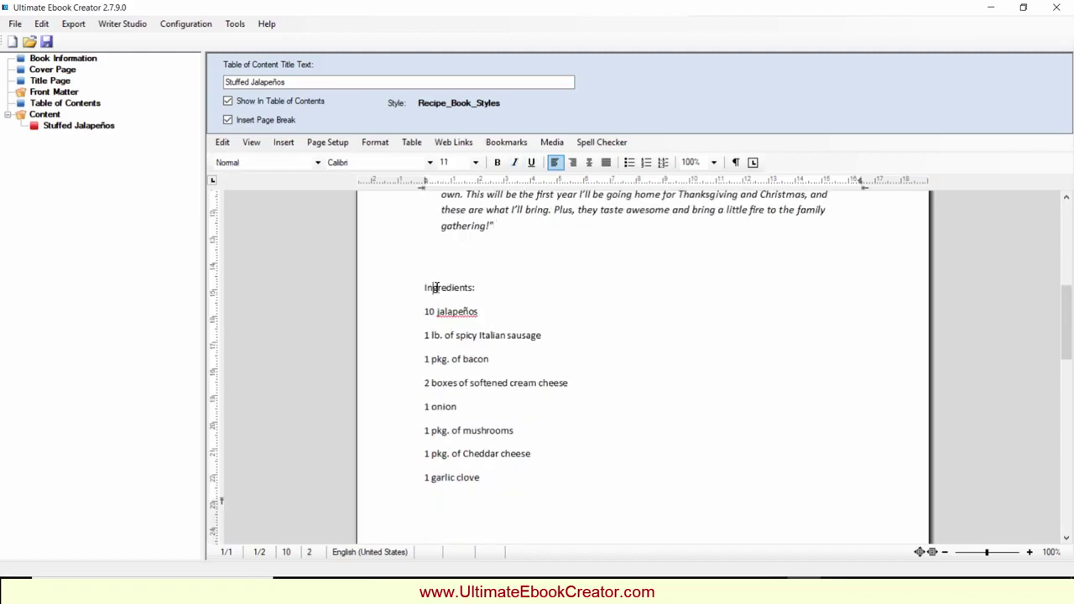
{"action": "left_click", "coordinate": [317, 162]}
{"action": "left_click", "coordinate": [260, 214]}
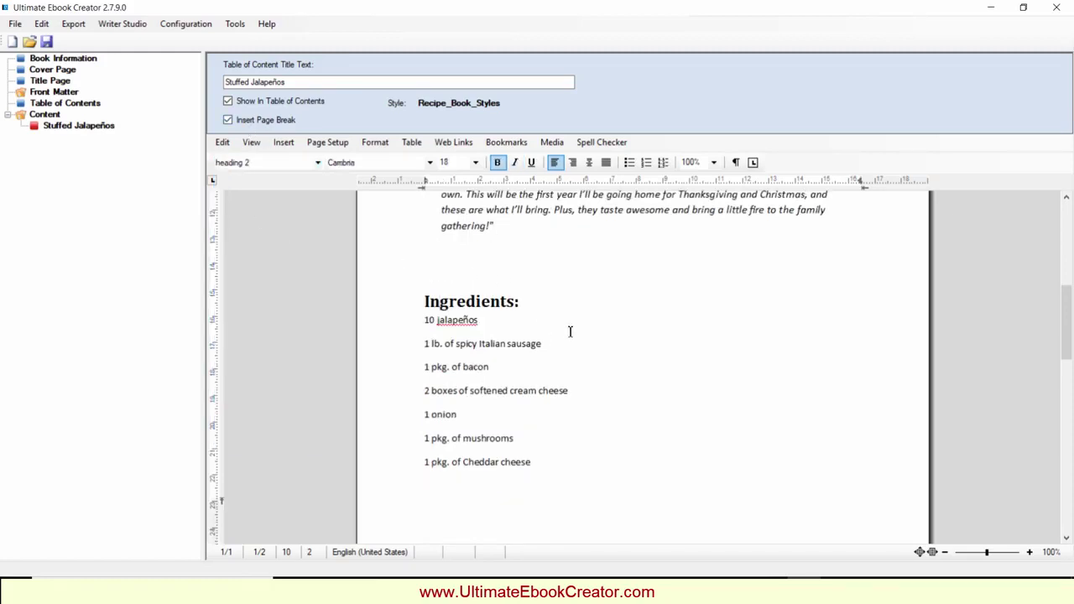
Apply the Ingredients style to all ingredient lines, from "10 jalapeños" to "1 garlic clove"
{"action": "scroll", "coordinate": [570, 330], "scroll_direction": "down", "scroll_amount": 1}
{"action": "left_click_drag", "start_coordinate": [425, 264], "coordinate": [546, 402]}
{"action": "scroll", "coordinate": [592, 389], "scroll_direction": "down", "scroll_amount": 2}
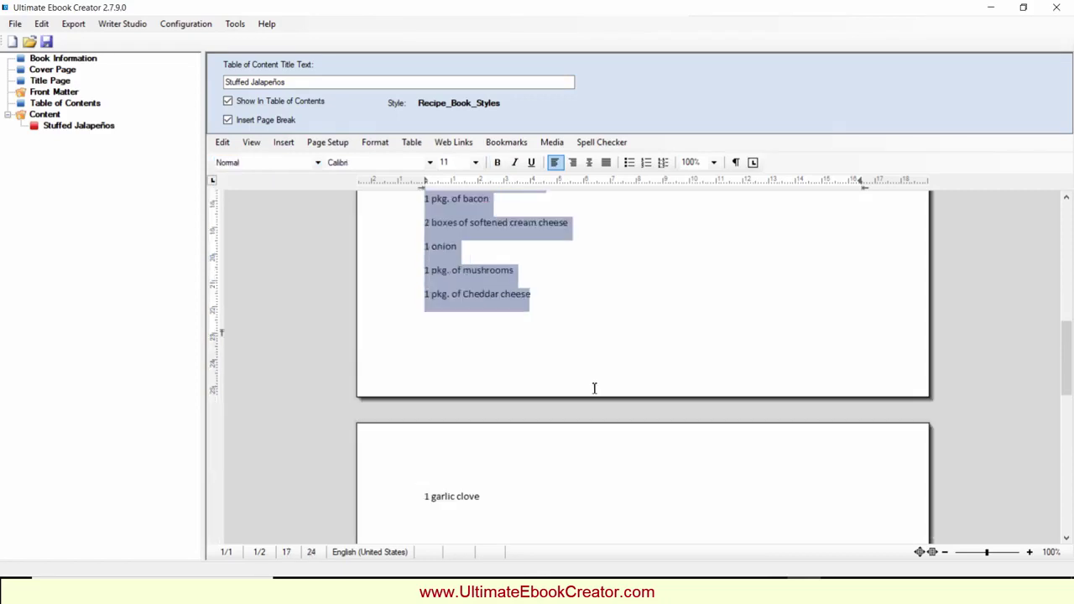
{"action": "left_click", "coordinate": [518, 489], "text": "shift"}
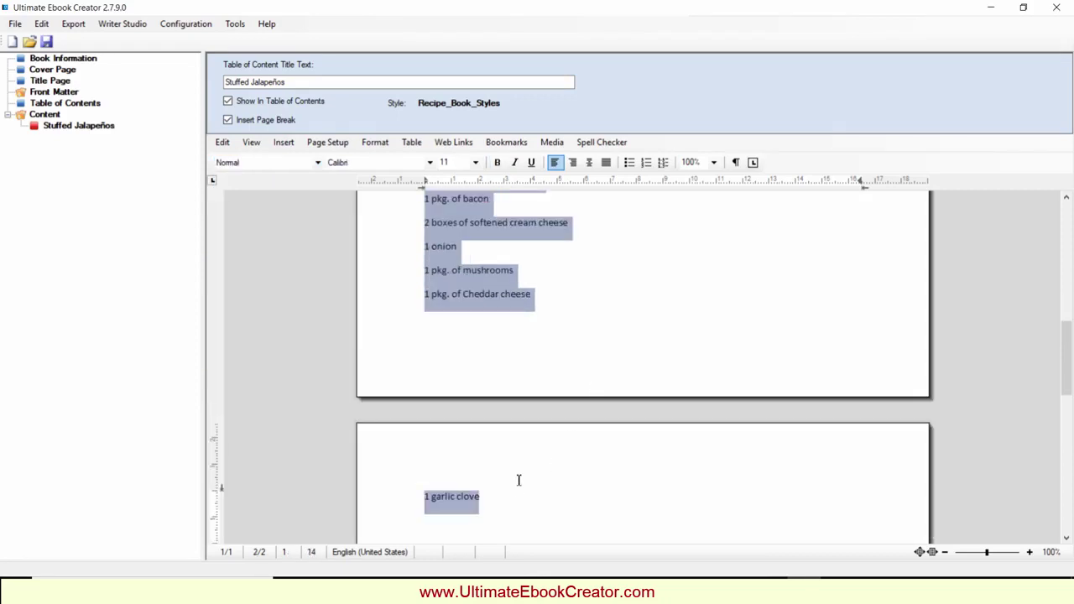
{"action": "left_click", "coordinate": [316, 162]}
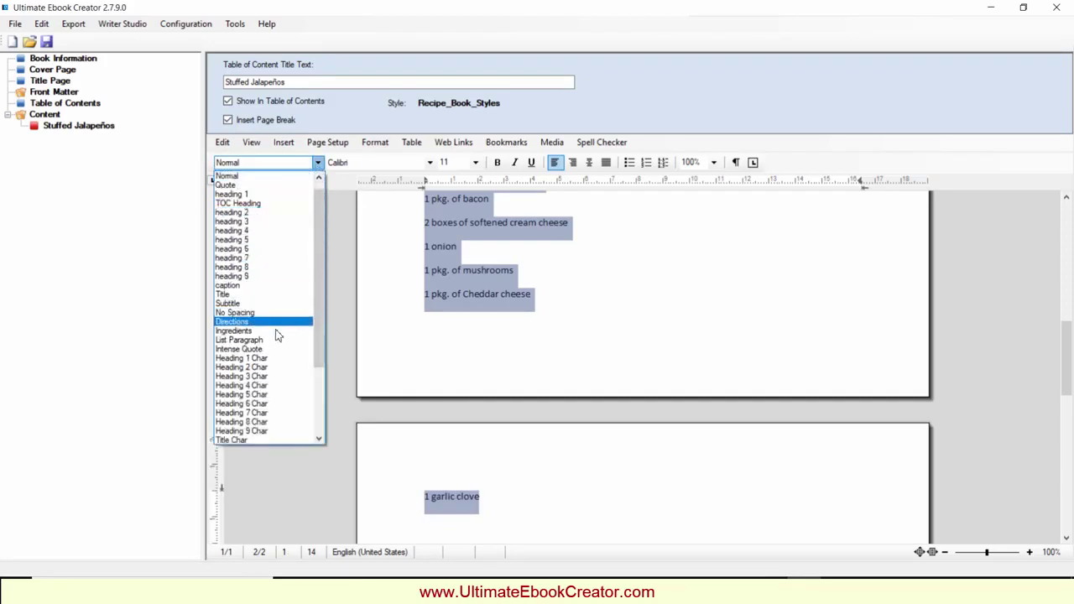
{"action": "left_click", "coordinate": [277, 332]}
Apply the heading 2 style to the "Directions:" line
{"action": "scroll", "coordinate": [534, 355], "scroll_direction": "down", "scroll_amount": 1}
{"action": "left_click", "coordinate": [437, 255]}
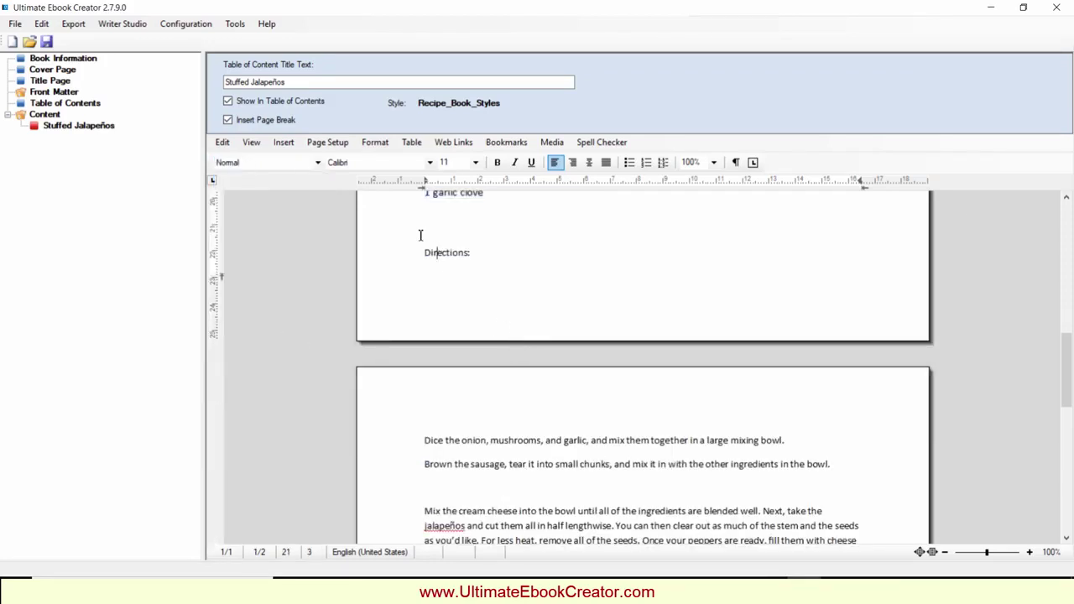
{"action": "left_click", "coordinate": [317, 162]}
{"action": "left_click", "coordinate": [243, 210]}
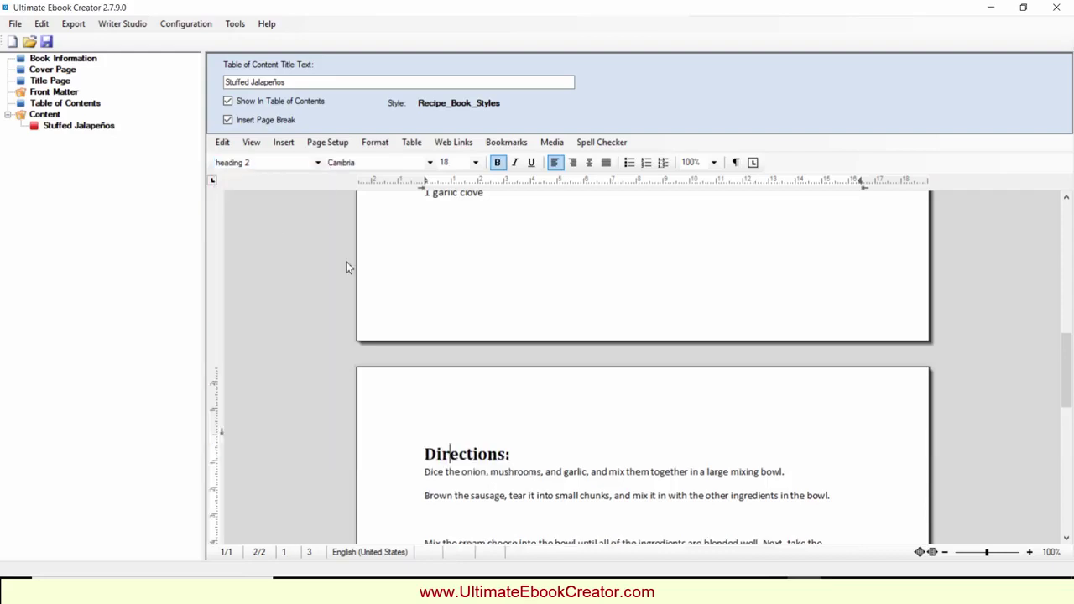
Apply the Directions style to all paragraphs below the "Directions:" heading
{"action": "scroll", "coordinate": [470, 310], "scroll_direction": "down", "scroll_amount": 5}
{"action": "scroll", "coordinate": [443, 243], "scroll_direction": "up", "scroll_amount": 1}
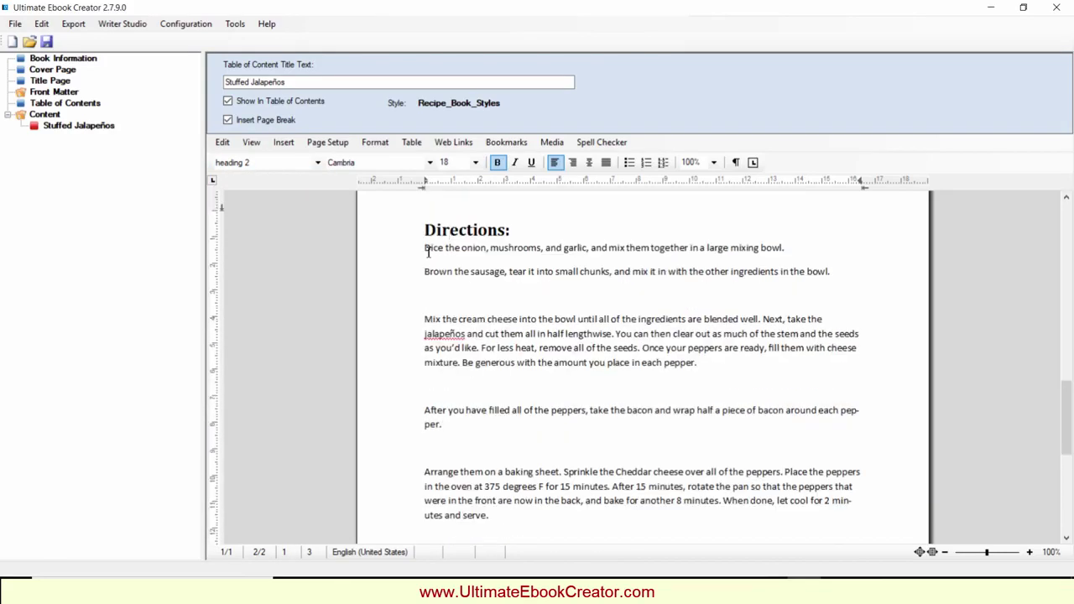
{"action": "left_click", "coordinate": [428, 252]}
{"action": "scroll", "coordinate": [503, 335], "scroll_direction": "down", "scroll_amount": 3}
{"action": "left_click", "coordinate": [506, 347], "text": "shift"}
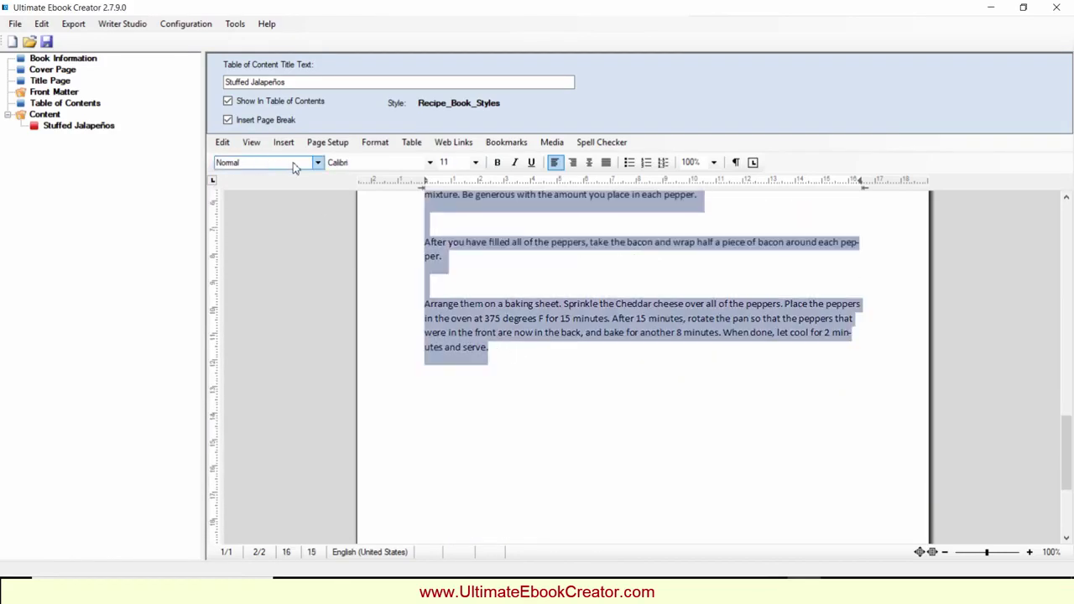
{"action": "left_click", "coordinate": [317, 162]}
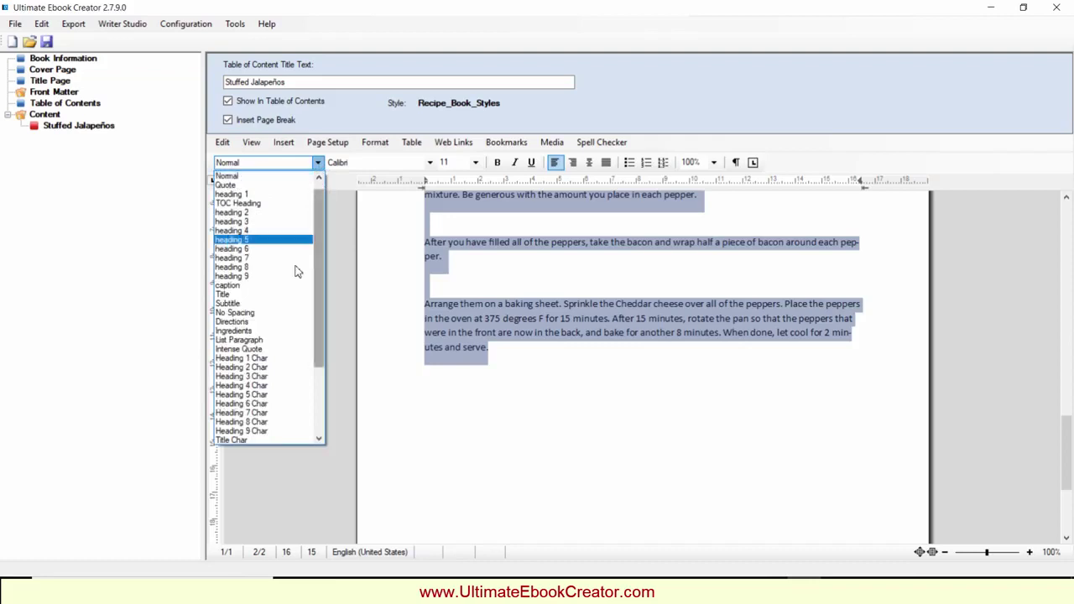
{"action": "left_click", "coordinate": [267, 323]}
{"action": "scroll", "coordinate": [627, 362], "scroll_direction": "up", "scroll_amount": 5}
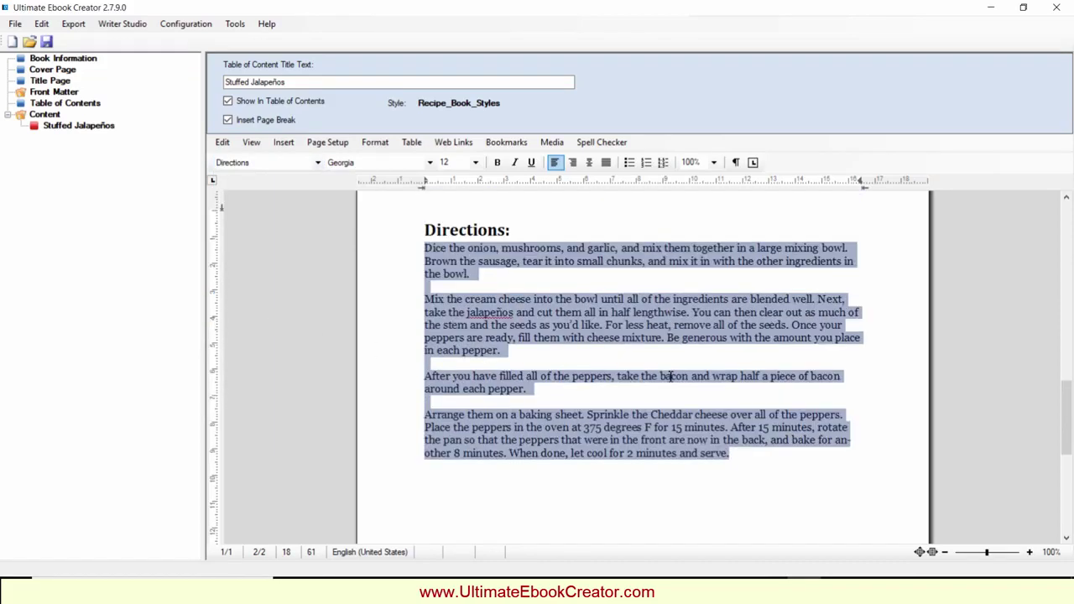
{"action": "left_click", "coordinate": [732, 333]}
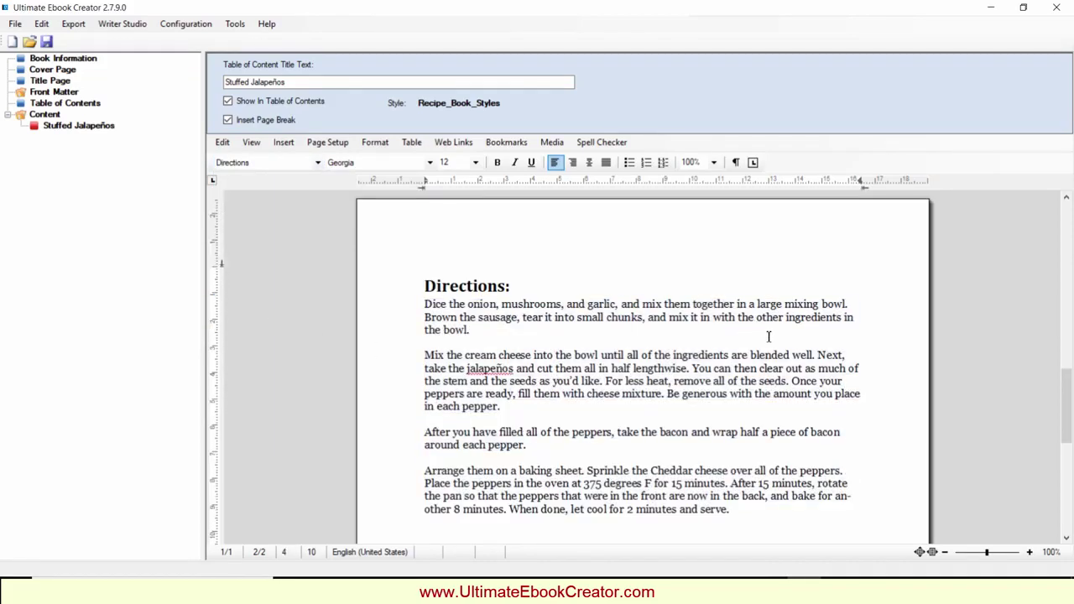
Reduce the line spacing of the paragraph holding the recipe picture to close the gap above the quote
{"action": "scroll", "coordinate": [768, 335], "scroll_direction": "down", "scroll_amount": 2, "text": "ctrl"}
{"action": "scroll", "coordinate": [768, 336], "scroll_direction": "down", "scroll_amount": 1, "text": "ctrl"}
{"action": "scroll", "coordinate": [772, 336], "scroll_direction": "up", "scroll_amount": 10}
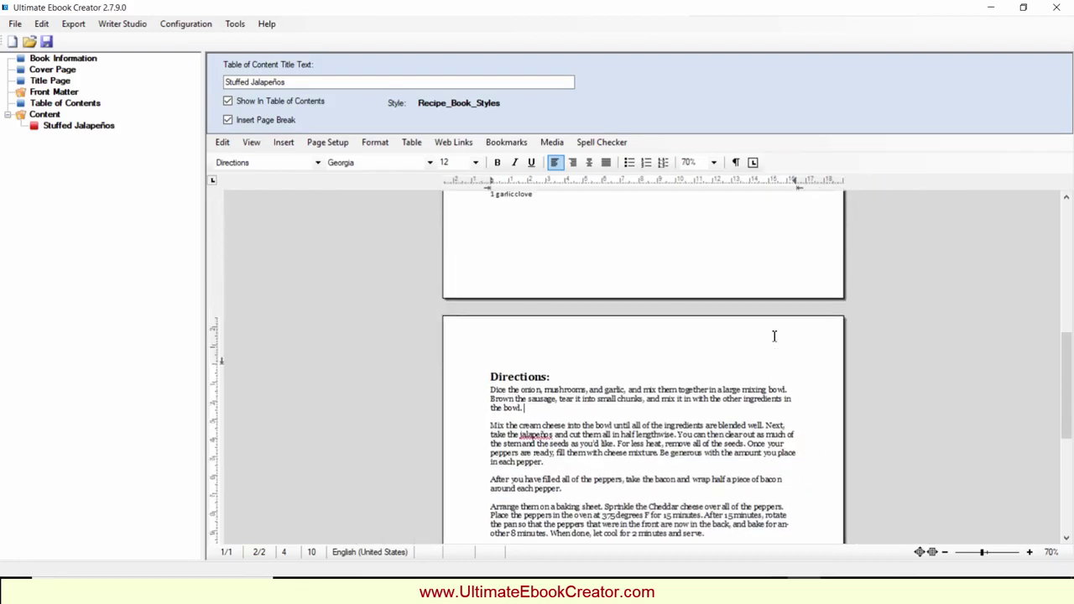
{"action": "scroll", "coordinate": [774, 335], "scroll_direction": "up", "scroll_amount": 3}
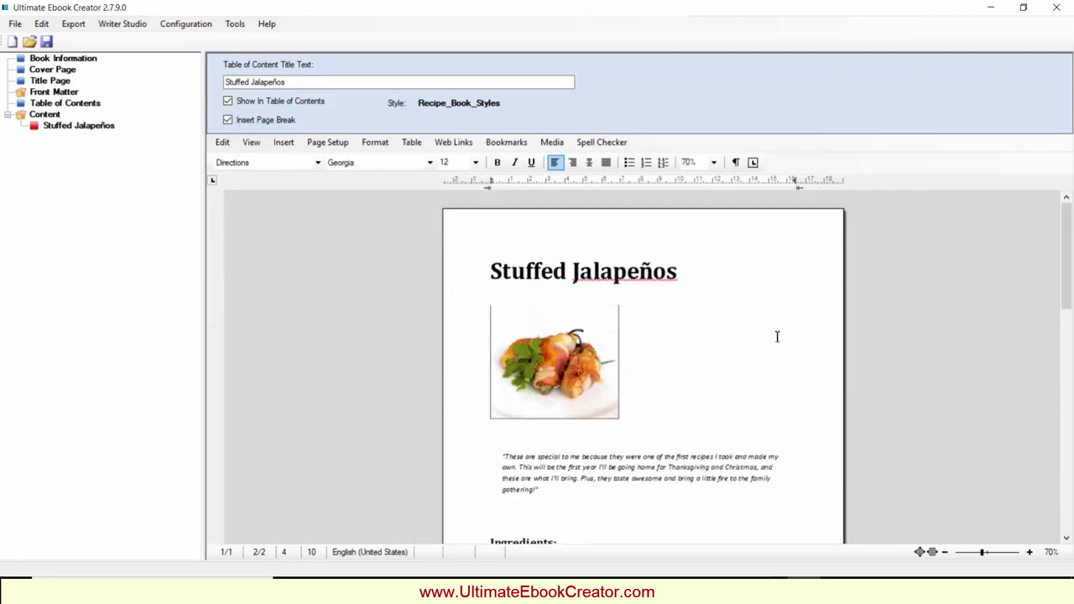
{"action": "scroll", "coordinate": [774, 336], "scroll_direction": "down", "scroll_amount": 2}
{"action": "left_click", "coordinate": [453, 299]}
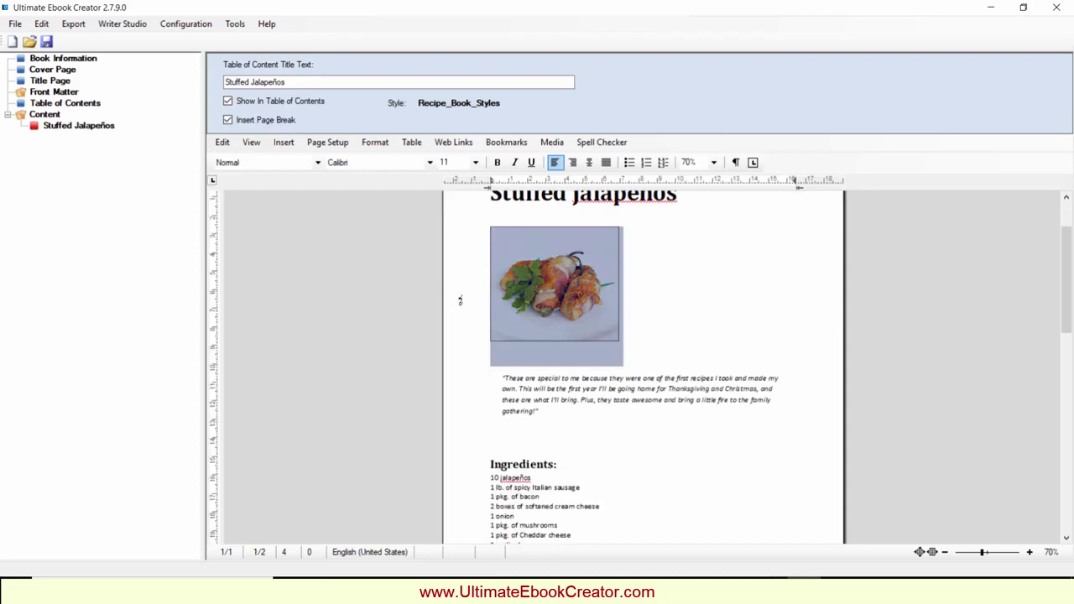
{"action": "right_click", "coordinate": [510, 353]}
{"action": "left_click", "coordinate": [556, 428]}
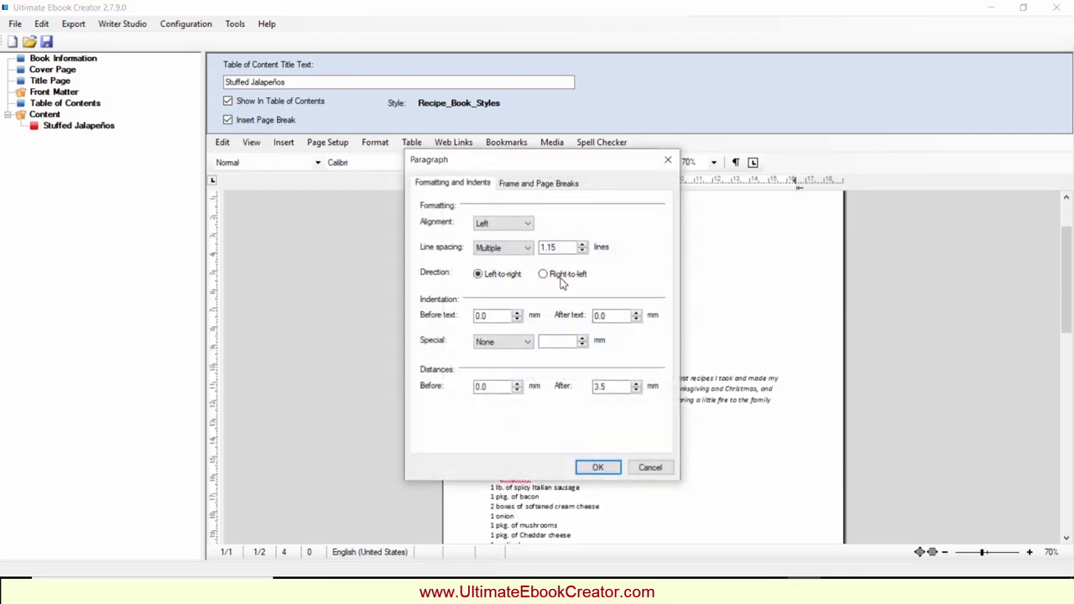
{"action": "left_click", "coordinate": [516, 249]}
{"action": "left_click", "coordinate": [502, 262]}
{"action": "left_click", "coordinate": [597, 468]}
{"action": "left_click", "coordinate": [777, 383]}
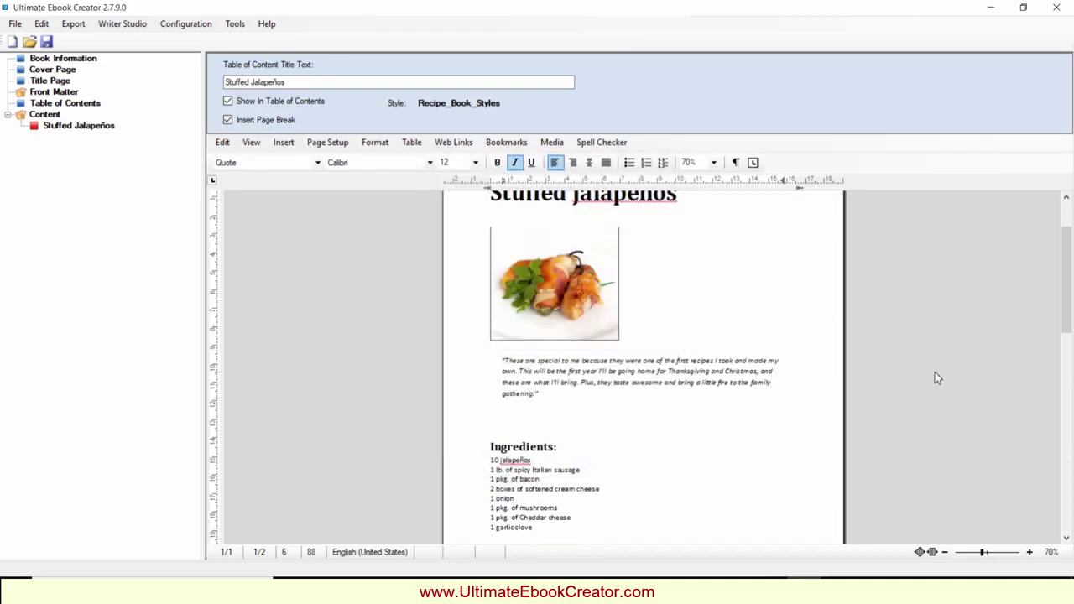
{"action": "scroll", "coordinate": [943, 382], "scroll_direction": "up", "scroll_amount": 1}
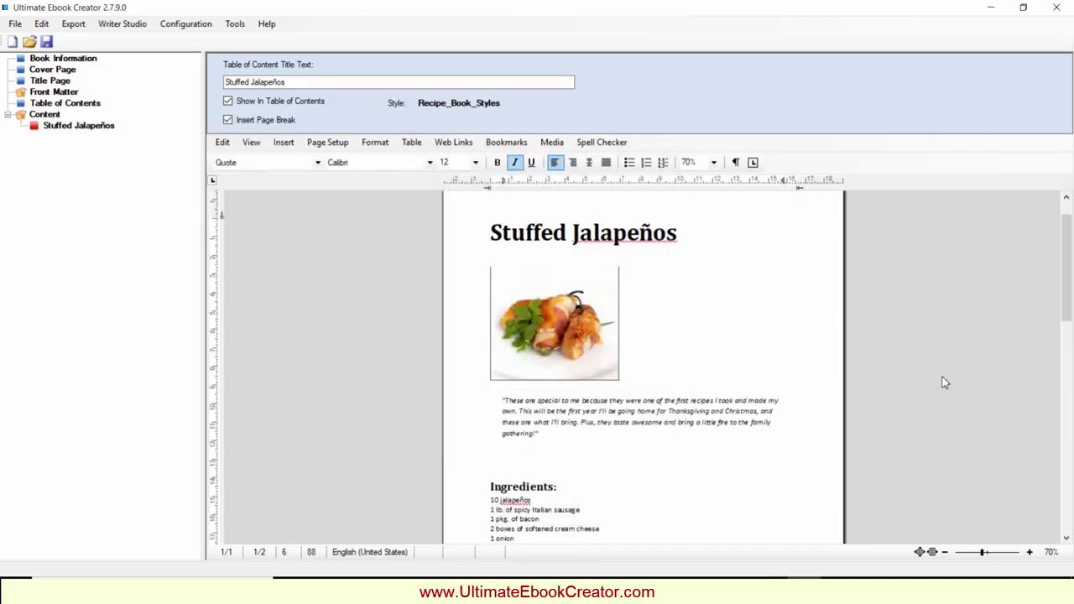
{"action": "scroll", "coordinate": [943, 382], "scroll_direction": "down", "scroll_amount": 15}
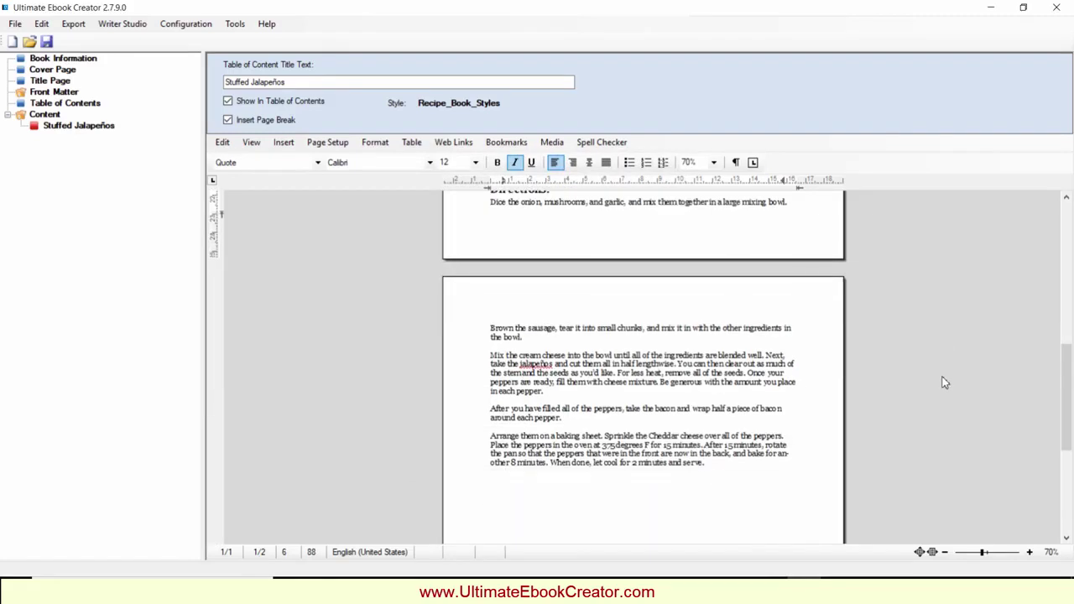
{"action": "scroll", "coordinate": [943, 383], "scroll_direction": "down", "scroll_amount": 3}
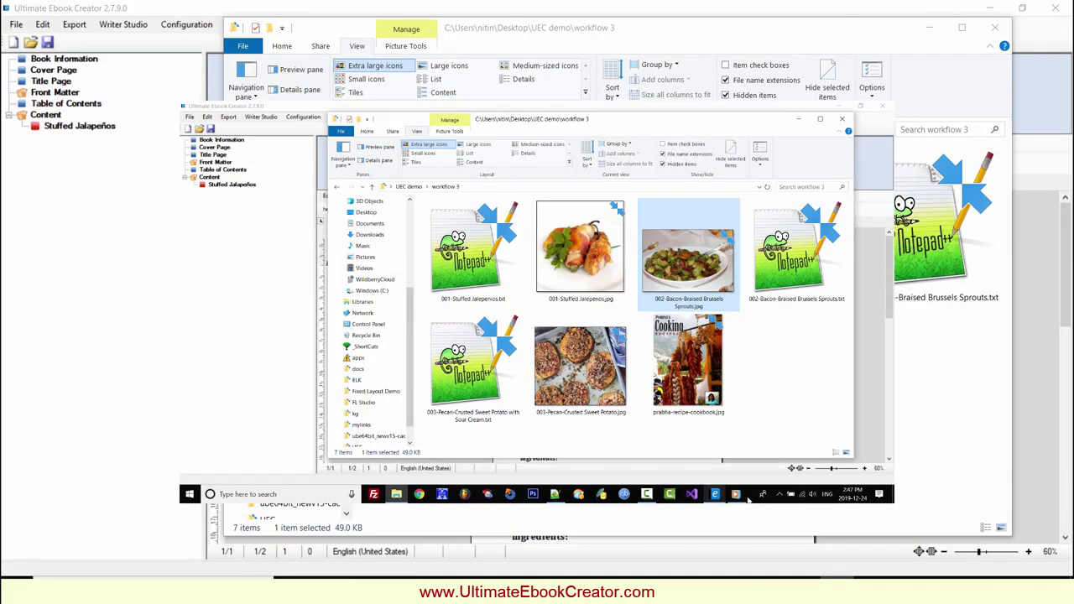
Open 002-Bacon-Braised Brussels Sprouts.txt from the workflow 3 folder in Notepad++ and copy its title line
{"action": "left_click", "coordinate": [763, 244]}
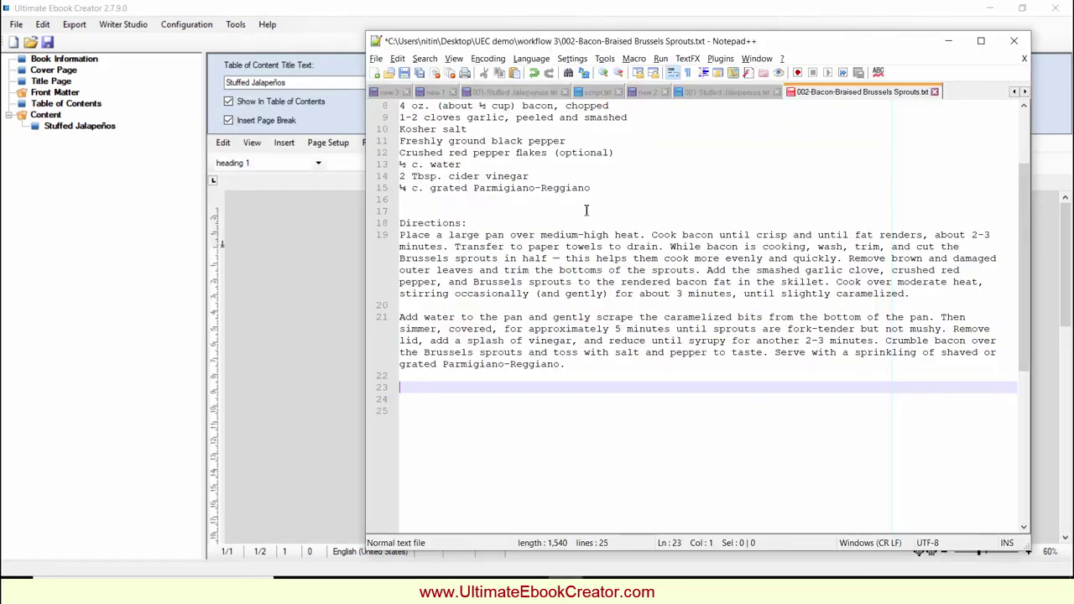
{"action": "scroll", "coordinate": [586, 210], "scroll_direction": "up", "scroll_amount": 3}
{"action": "left_click_drag", "start_coordinate": [586, 107], "coordinate": [401, 107]}
{"action": "right_click", "coordinate": [440, 109]}
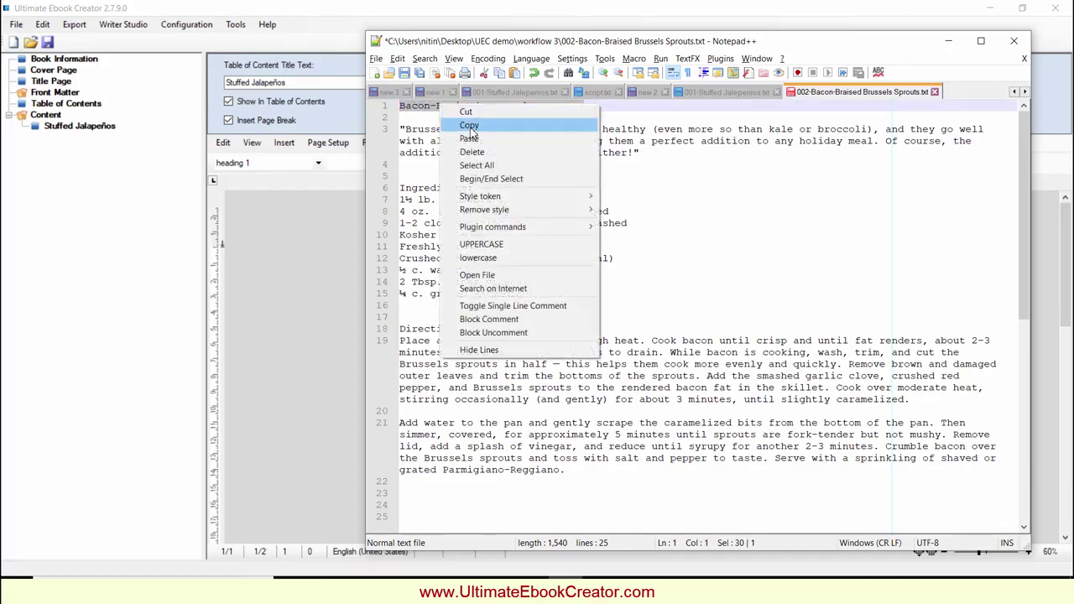
{"action": "left_click", "coordinate": [469, 126]}
Add a chapter under Content titled "Bacon-Braised Brussels Sprouts" with the Recipe_Book_Styles style
{"action": "left_click", "coordinate": [46, 115]}
{"action": "right_click", "coordinate": [49, 118]}
{"action": "mouse_move", "coordinate": [97, 125]}
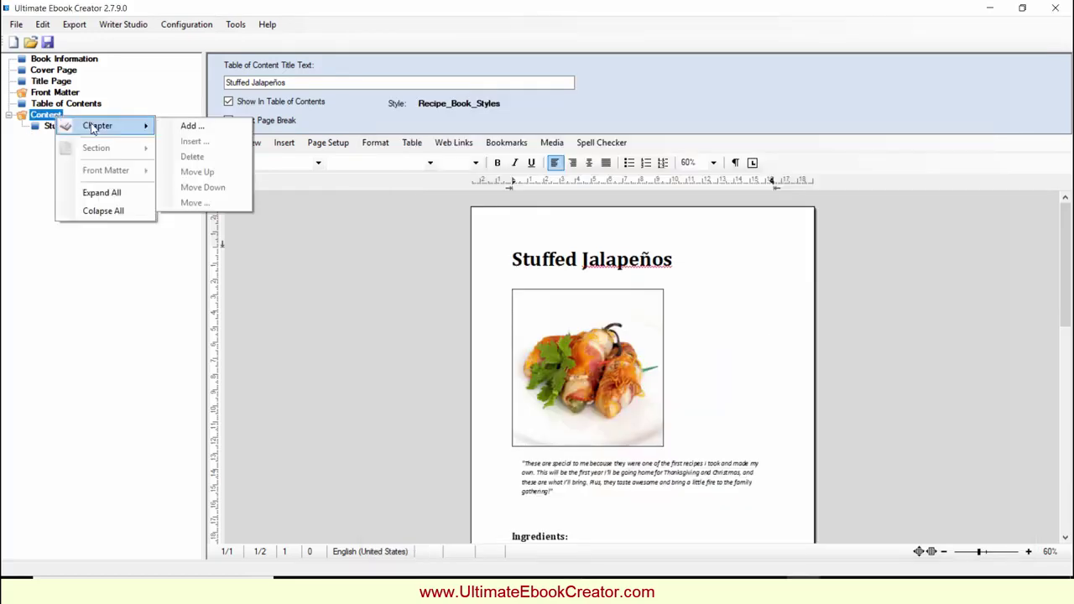
{"action": "left_click", "coordinate": [185, 126]}
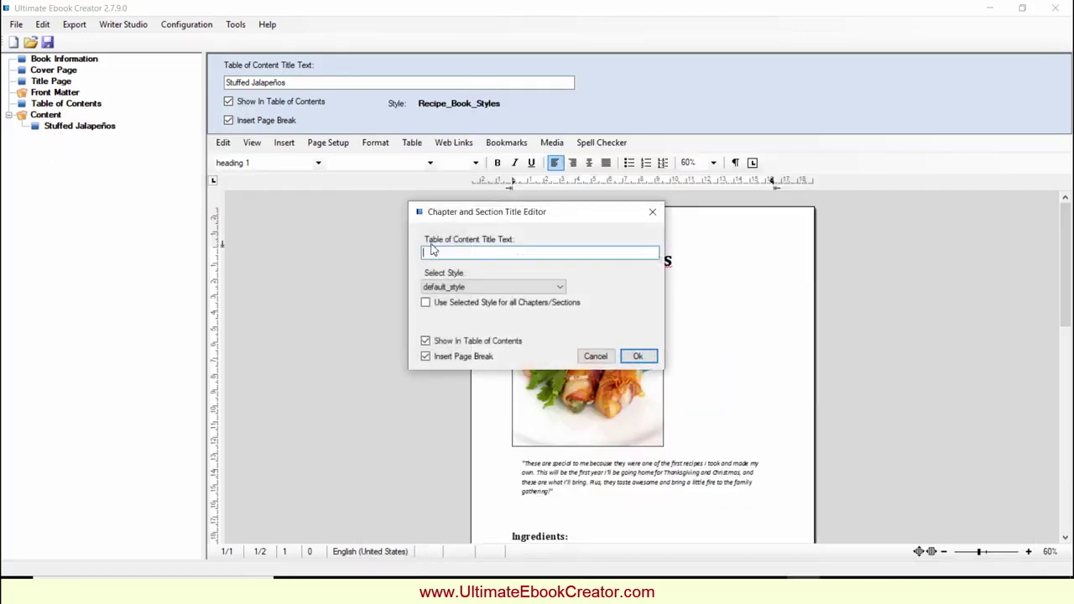
{"action": "right_click", "coordinate": [501, 257]}
{"action": "left_click", "coordinate": [537, 314]}
{"action": "left_click", "coordinate": [527, 290]}
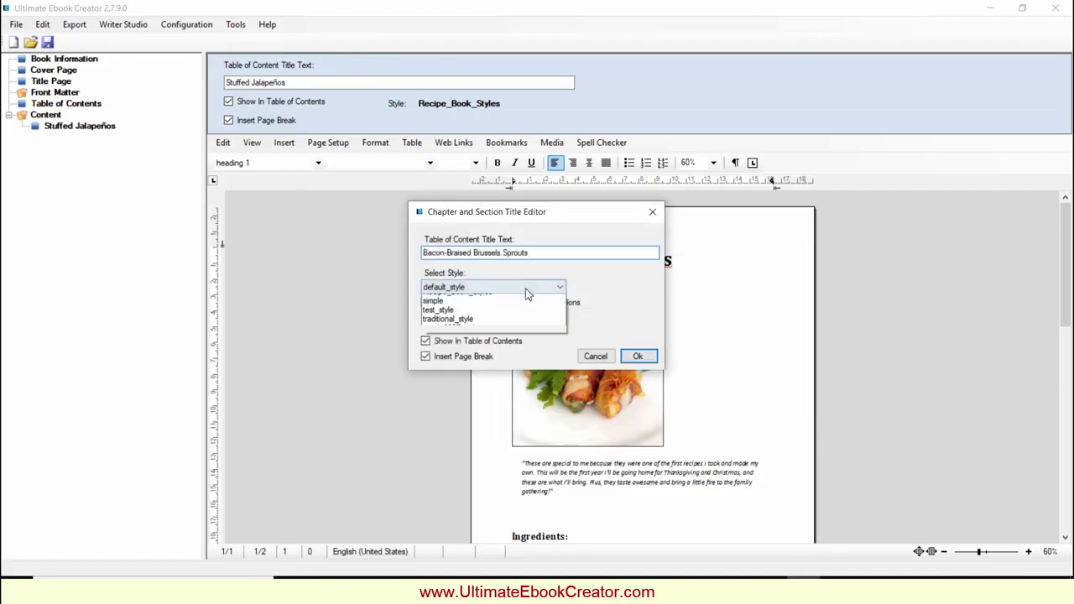
{"action": "left_click", "coordinate": [498, 335]}
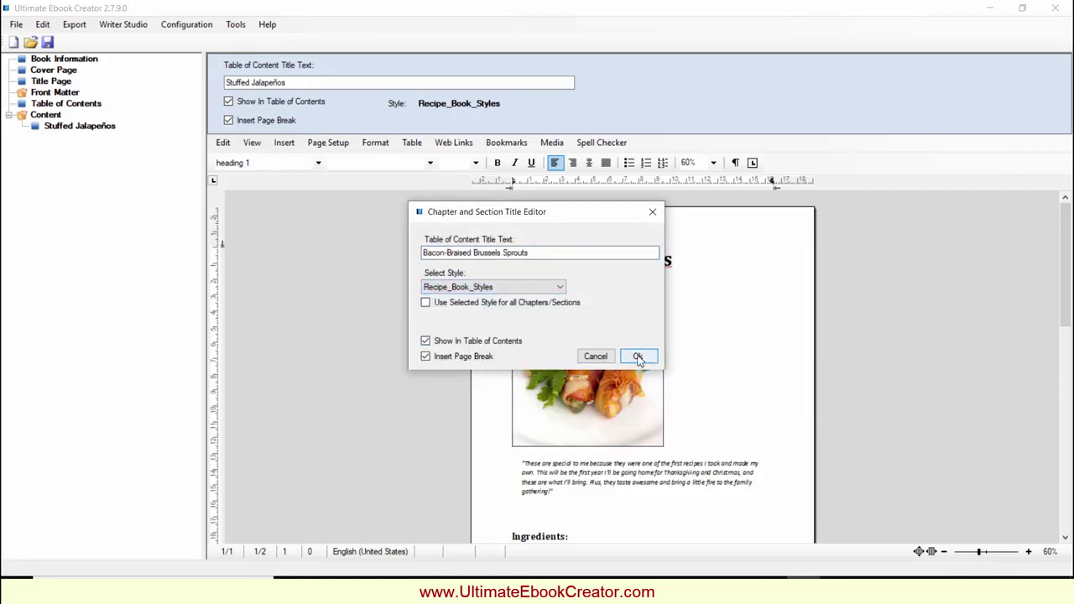
{"action": "left_click", "coordinate": [637, 357]}
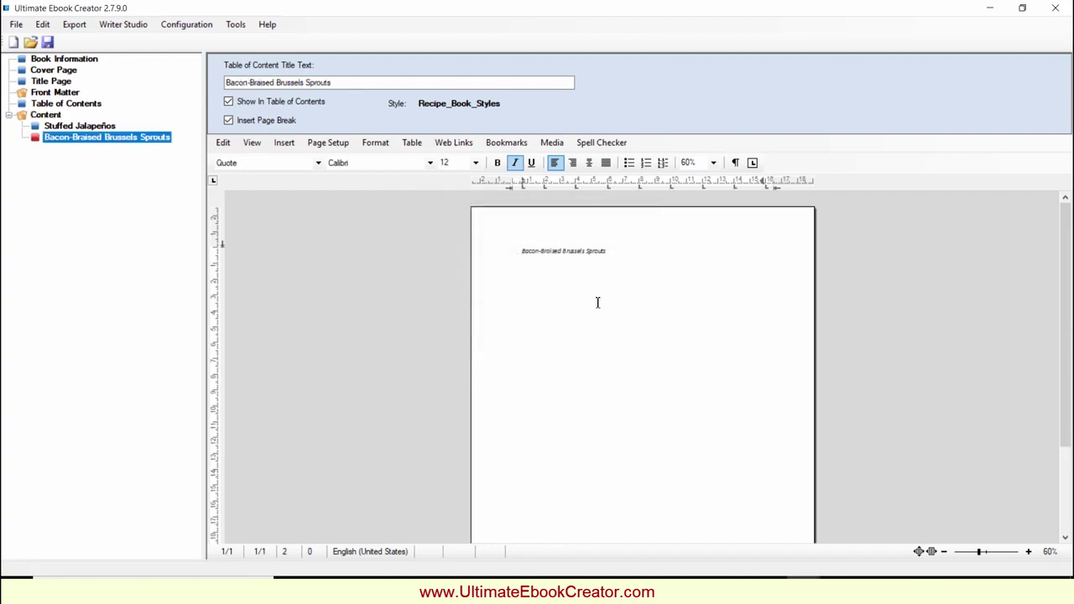
Switch to Notepad++ and copy the whole Bacon-Braised Brussels Sprouts recipe, from the title line through the last directions paragraph
{"action": "left_click", "coordinate": [566, 590]}
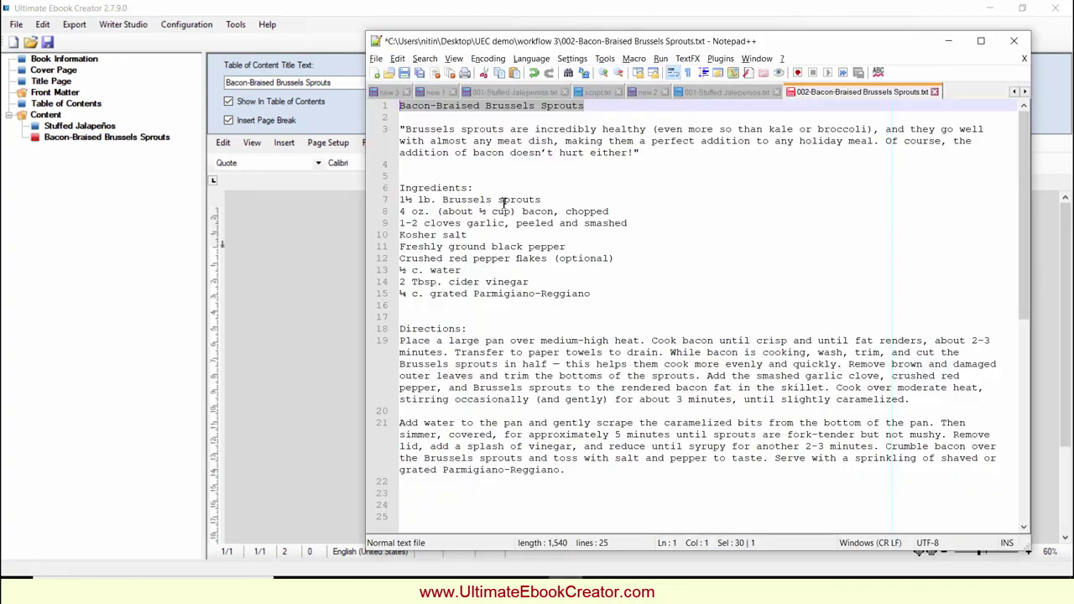
{"action": "left_click", "coordinate": [409, 113]}
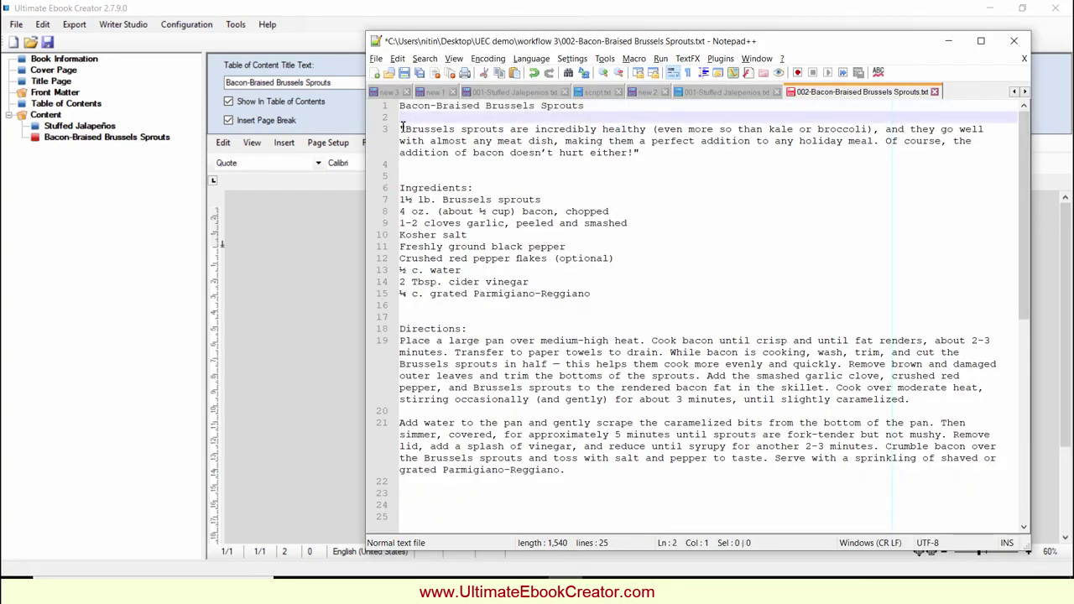
{"action": "left_click_drag", "start_coordinate": [401, 107], "coordinate": [621, 469]}
{"action": "right_click", "coordinate": [557, 394]}
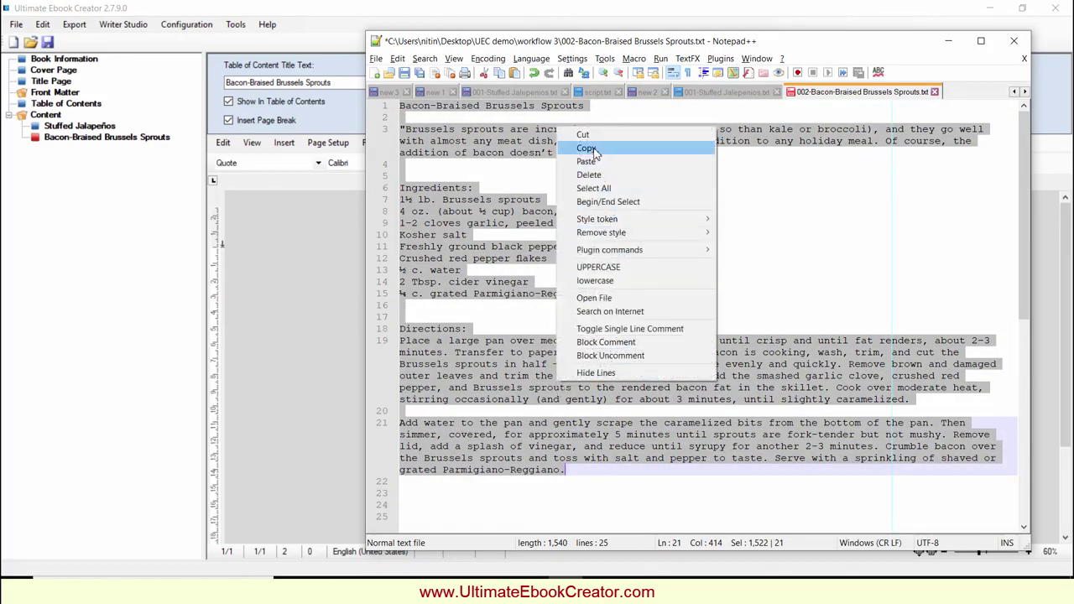
{"action": "left_click", "coordinate": [587, 146]}
Return to Ultimate Ebook Creator and replace the title text in the chapter body with the copied recipe
{"action": "left_click", "coordinate": [948, 40]}
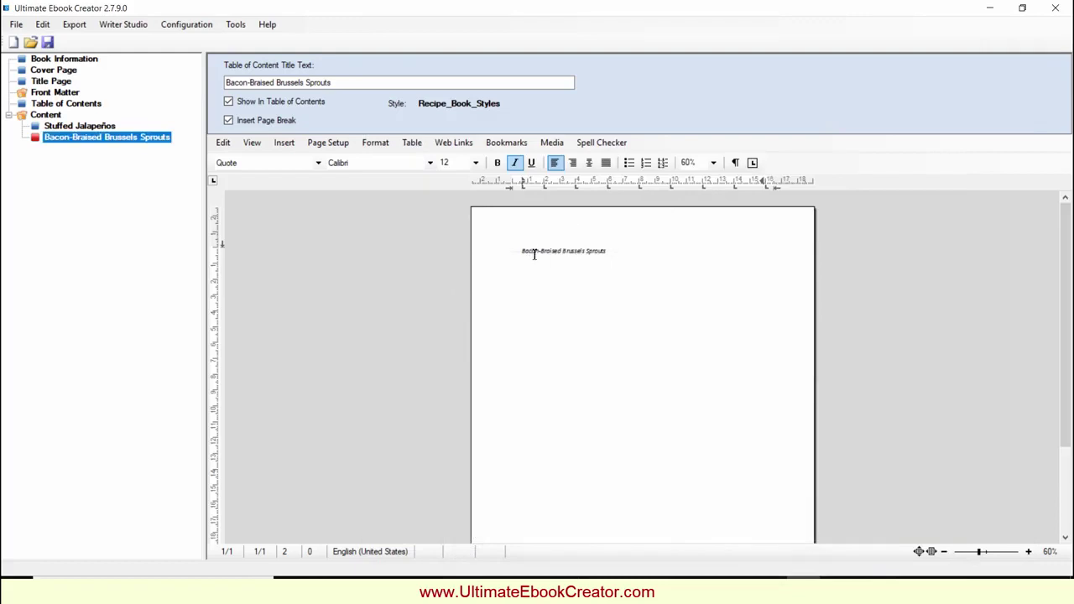
{"action": "left_click_drag", "start_coordinate": [523, 252], "coordinate": [623, 252]}
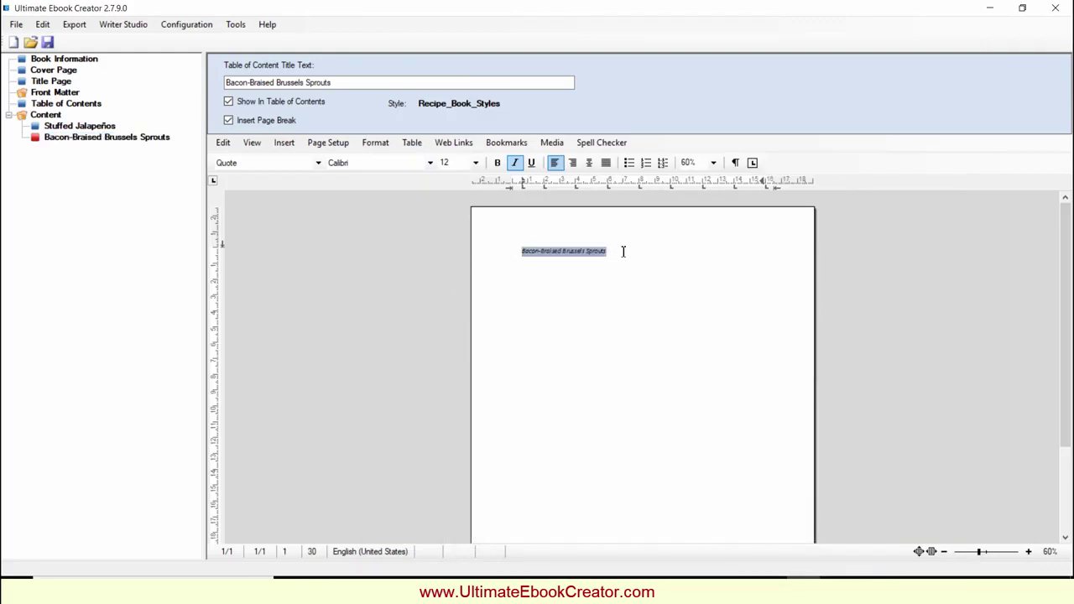
{"action": "key", "text": "ctrl+v"}
{"action": "scroll", "coordinate": [743, 335], "scroll_direction": "up", "scroll_amount": 4, "text": "ctrl"}
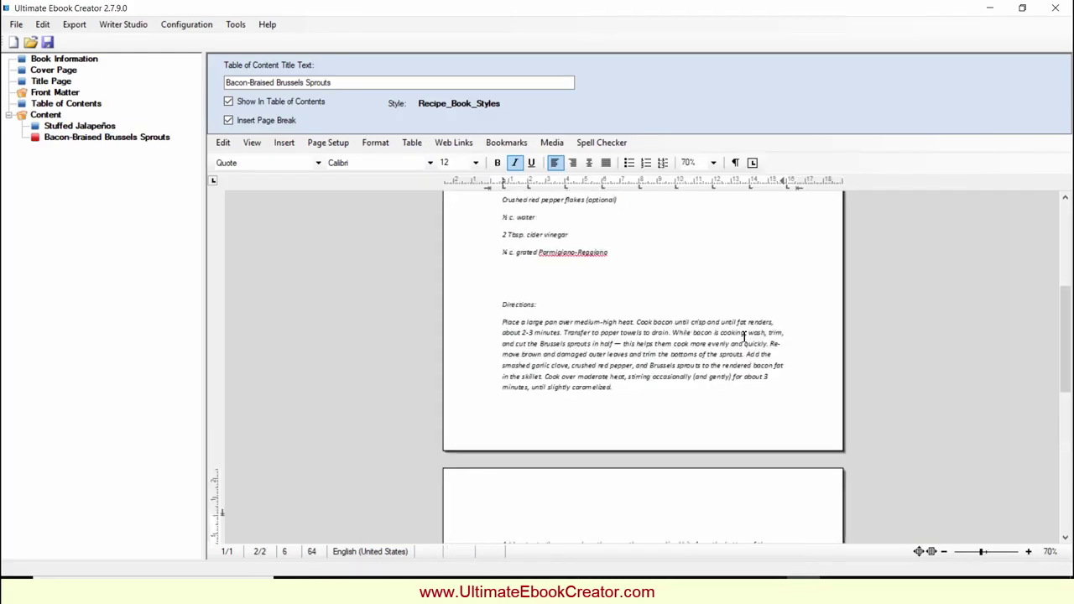
{"action": "scroll", "coordinate": [744, 336], "scroll_direction": "up", "scroll_amount": 3}
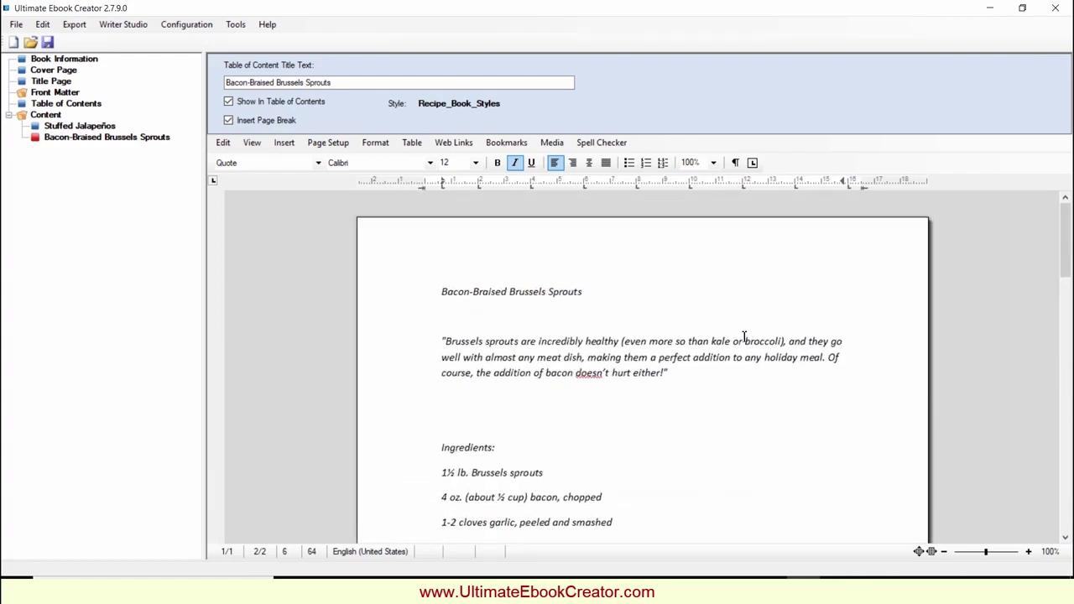
Show the paragraph marks and insert the JPEG image 002-Bacon-Braised Brussels Sprouts.jpg in the first empty paragraph below the quote
{"action": "scroll", "coordinate": [743, 336], "scroll_direction": "down", "scroll_amount": 1}
{"action": "left_click", "coordinate": [478, 342]}
{"action": "key", "text": "ctrl+shift+8"}
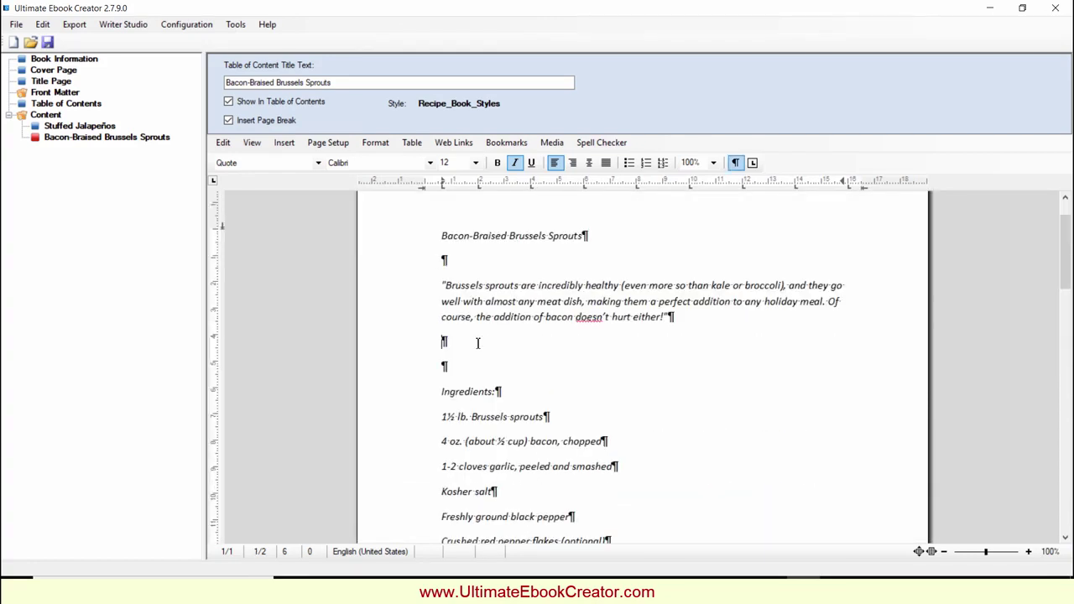
{"action": "right_click", "coordinate": [477, 342]}
{"action": "mouse_move", "coordinate": [554, 467]}
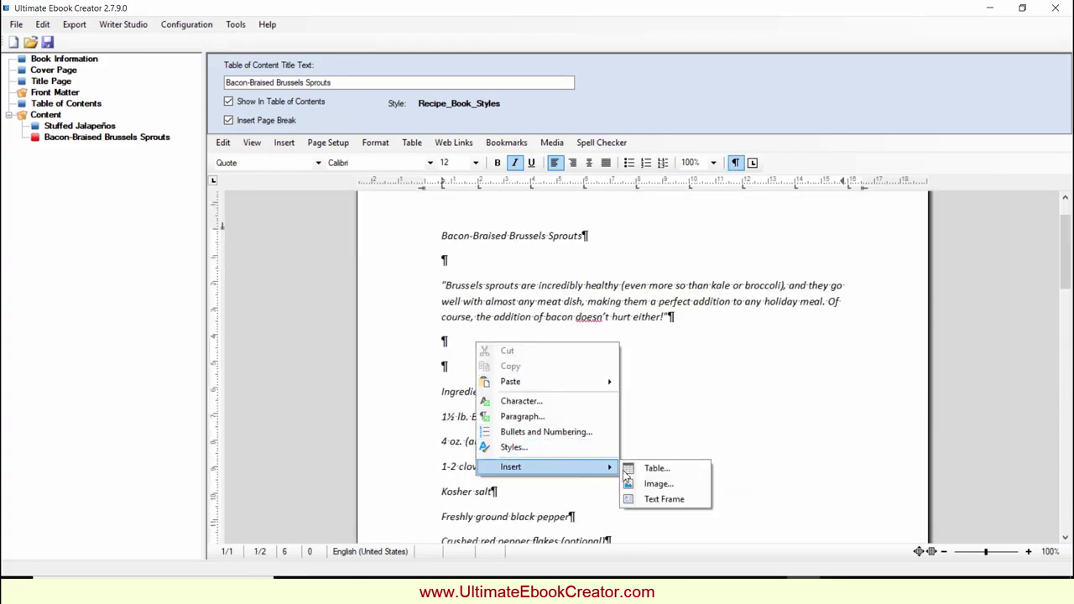
{"action": "left_click", "coordinate": [631, 484]}
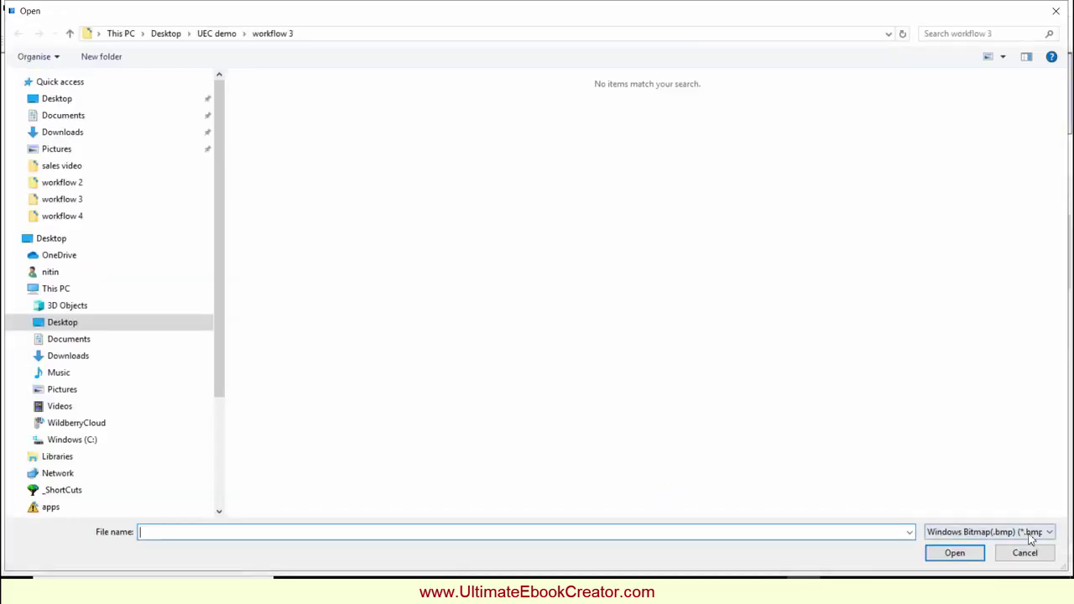
{"action": "left_click", "coordinate": [1030, 539]}
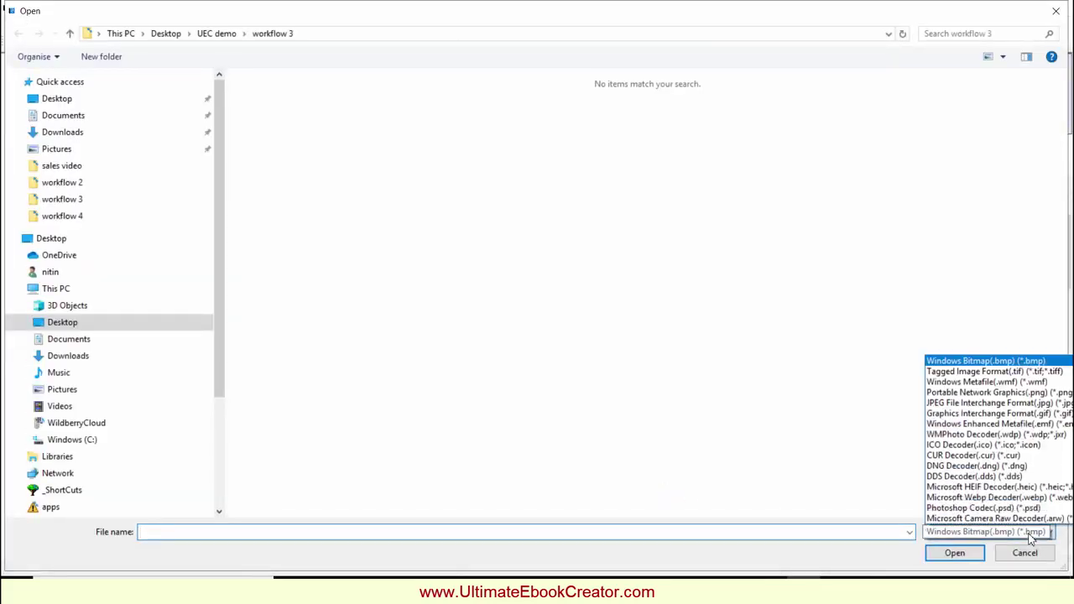
{"action": "left_click", "coordinate": [1049, 406]}
{"action": "left_click", "coordinate": [361, 122]}
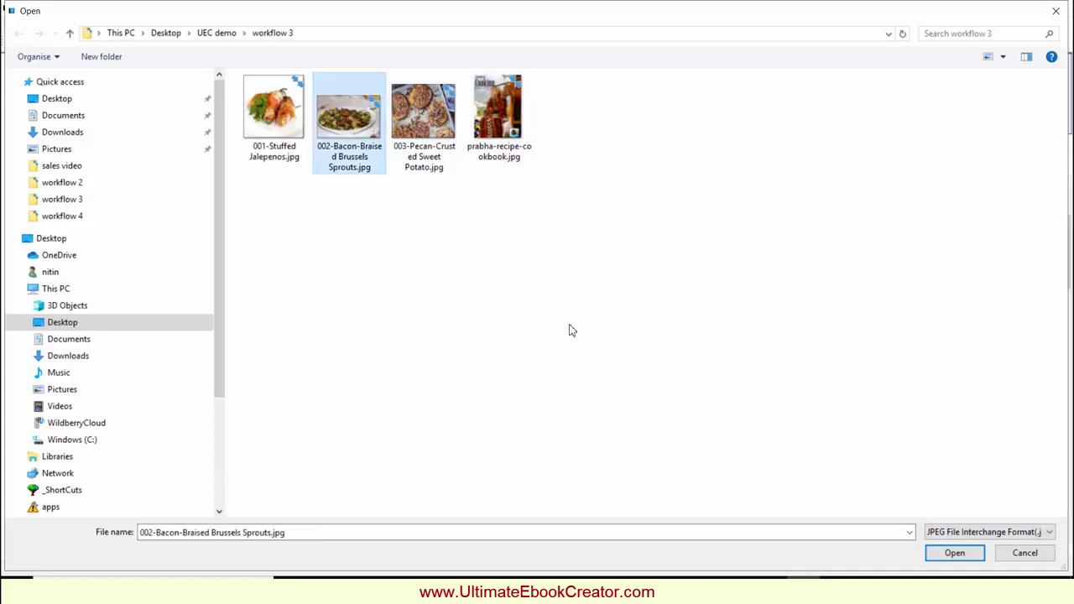
{"action": "left_click", "coordinate": [955, 553]}
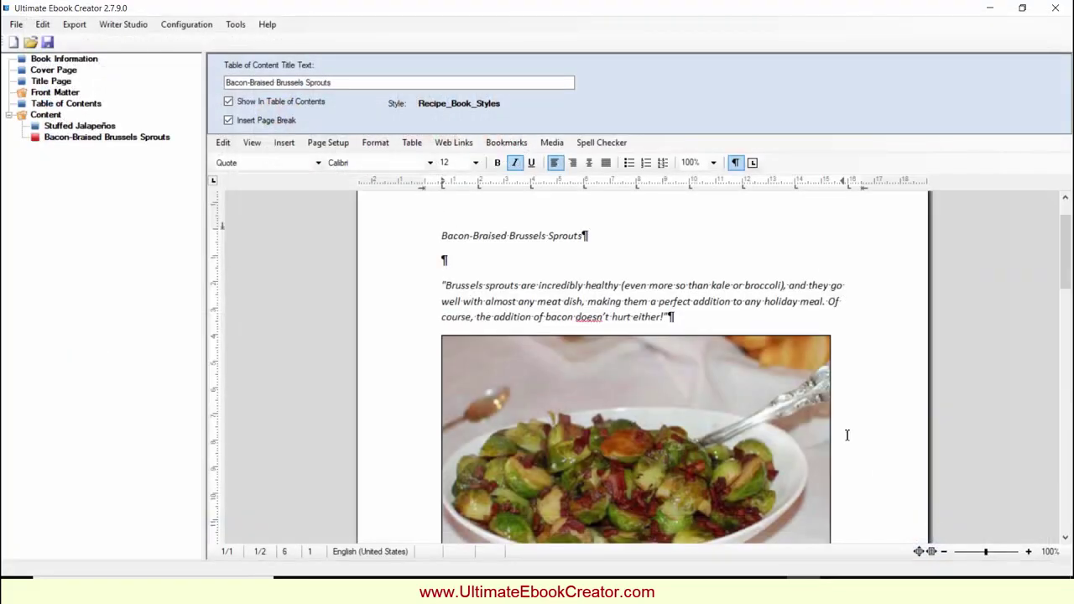
Shrink the recipe picture to about 84 × 57 mm and set its text wrapping style to Square
{"action": "left_click", "coordinate": [668, 428]}
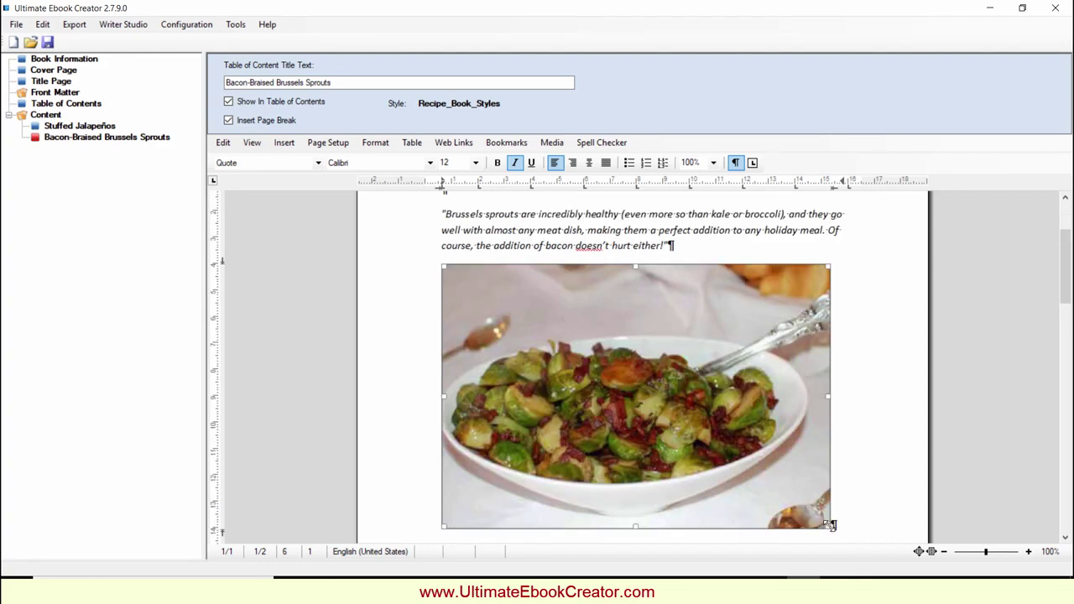
{"action": "left_click_drag", "start_coordinate": [829, 524], "coordinate": [779, 356]}
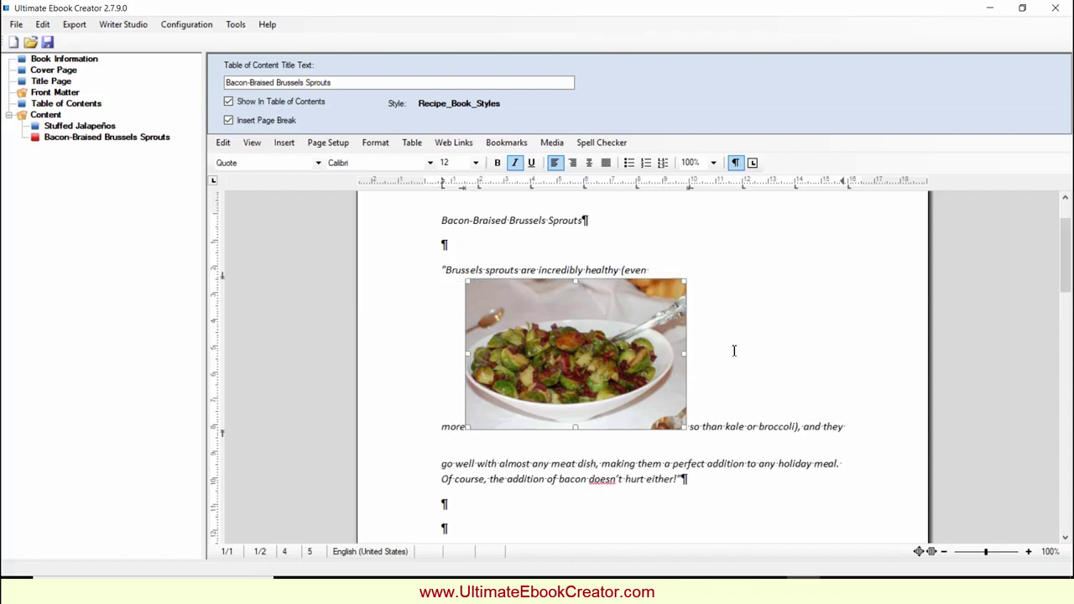
{"action": "right_click", "coordinate": [605, 326]}
{"action": "left_click", "coordinate": [662, 399]}
{"action": "left_click", "coordinate": [591, 239]}
{"action": "left_click", "coordinate": [541, 234]}
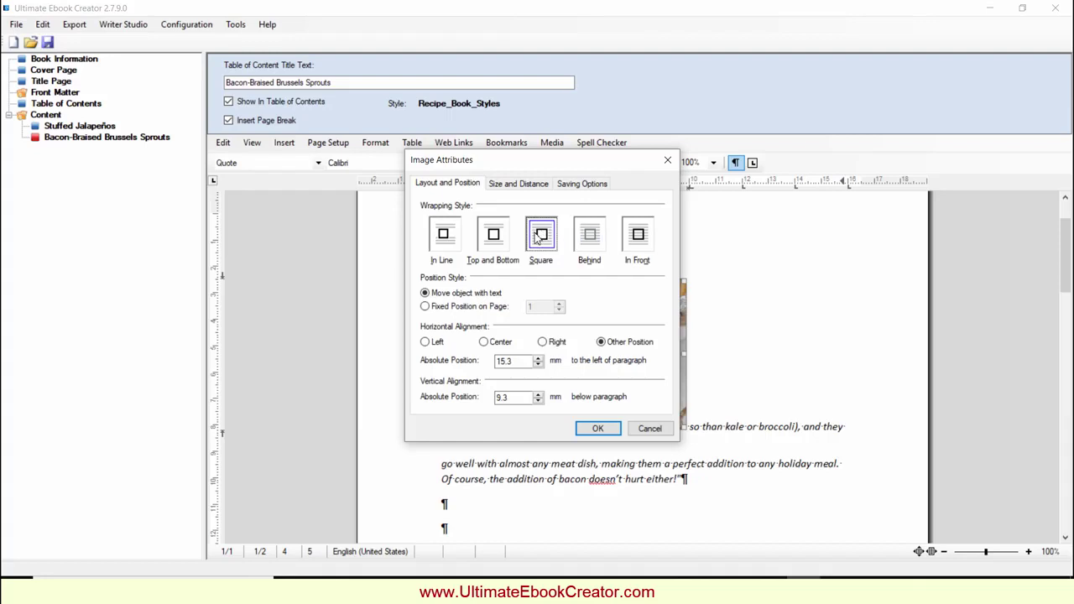
{"action": "left_click", "coordinate": [598, 428]}
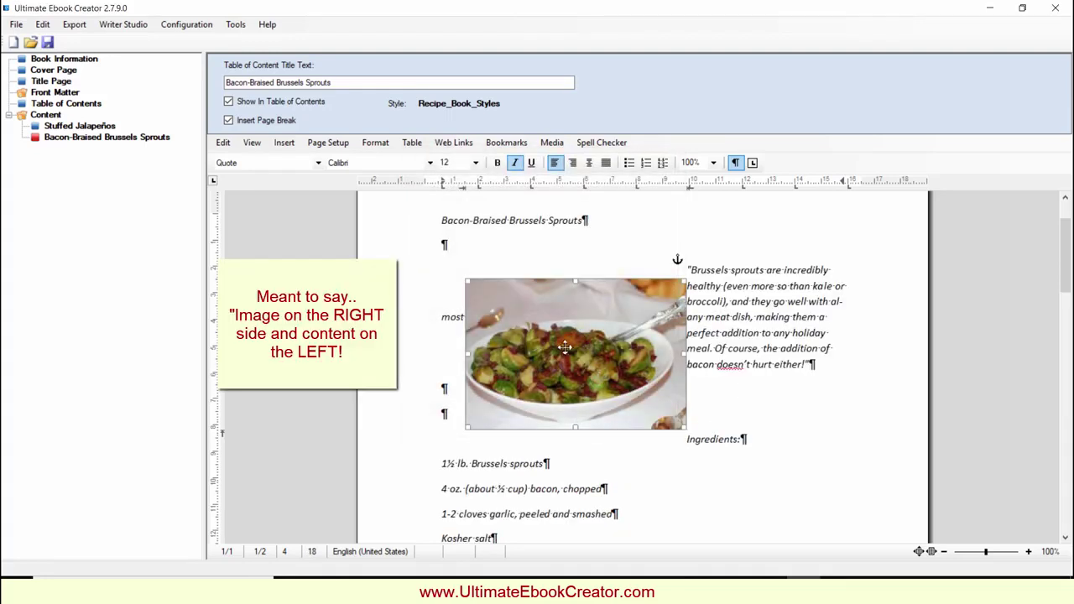
Move the recipe picture to the right side of the quote and set its left distance from text to 5 mm
{"action": "left_click_drag", "start_coordinate": [560, 341], "coordinate": [754, 326]}
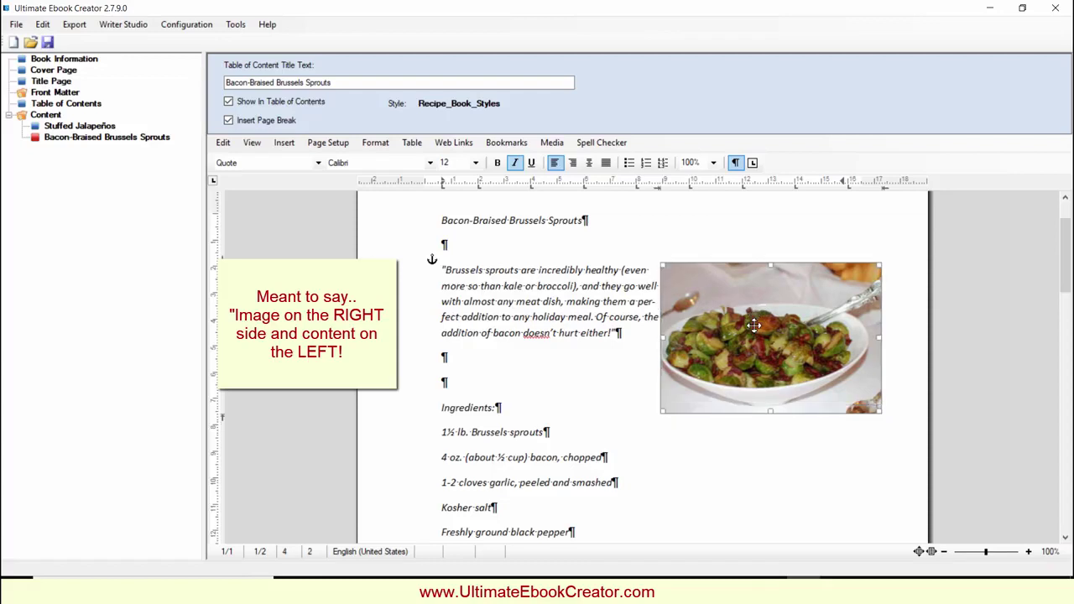
{"action": "right_click", "coordinate": [700, 319]}
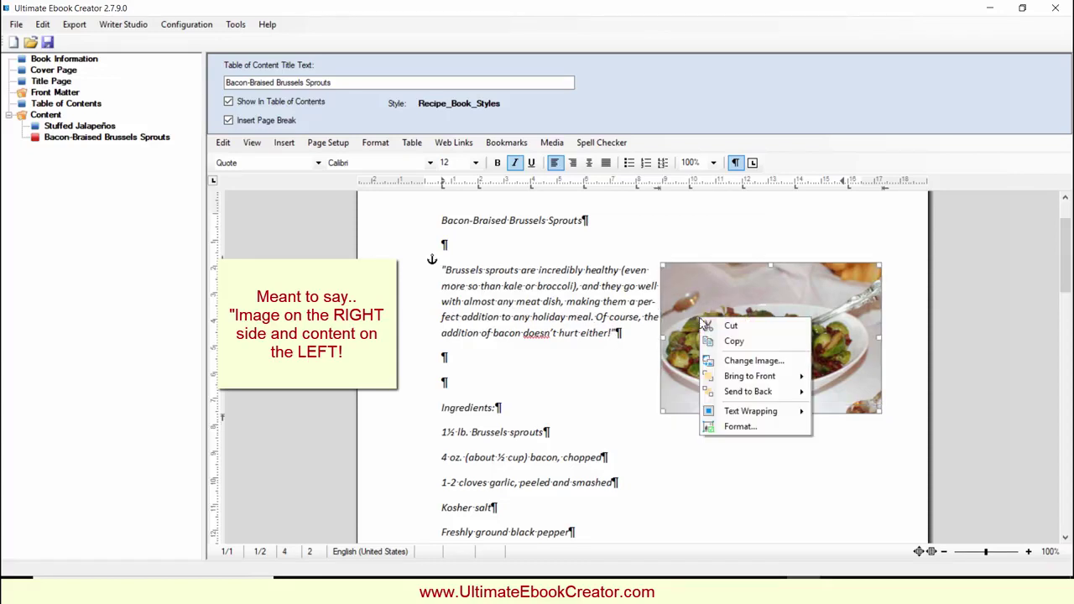
{"action": "left_click", "coordinate": [739, 427]}
{"action": "left_click", "coordinate": [508, 183]}
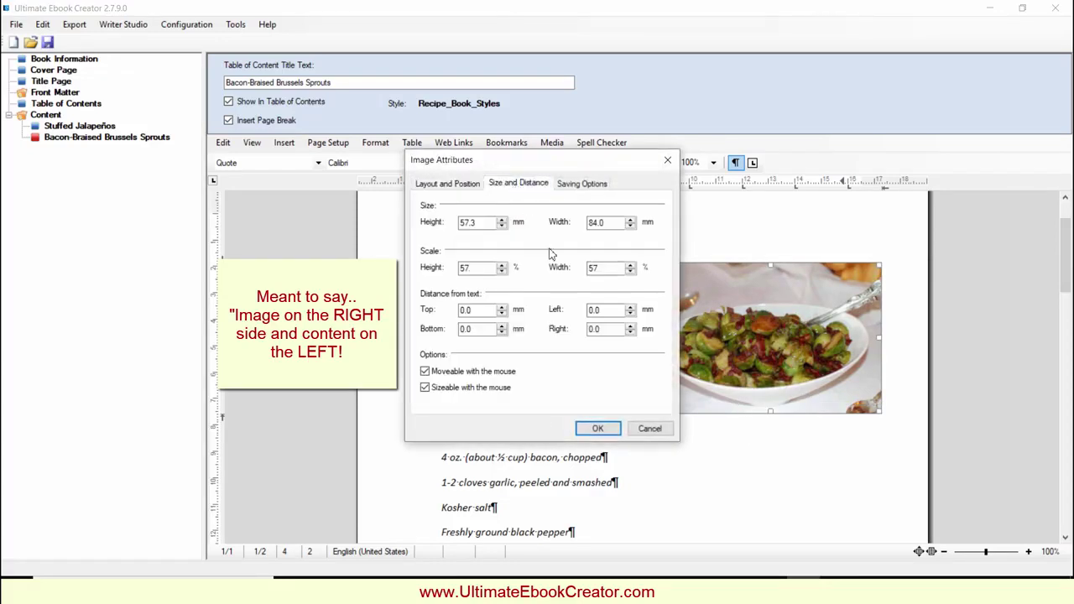
{"action": "left_click_drag", "start_coordinate": [602, 309], "coordinate": [571, 308]}
{"action": "type", "text": "5"}
{"action": "left_click", "coordinate": [608, 428]}
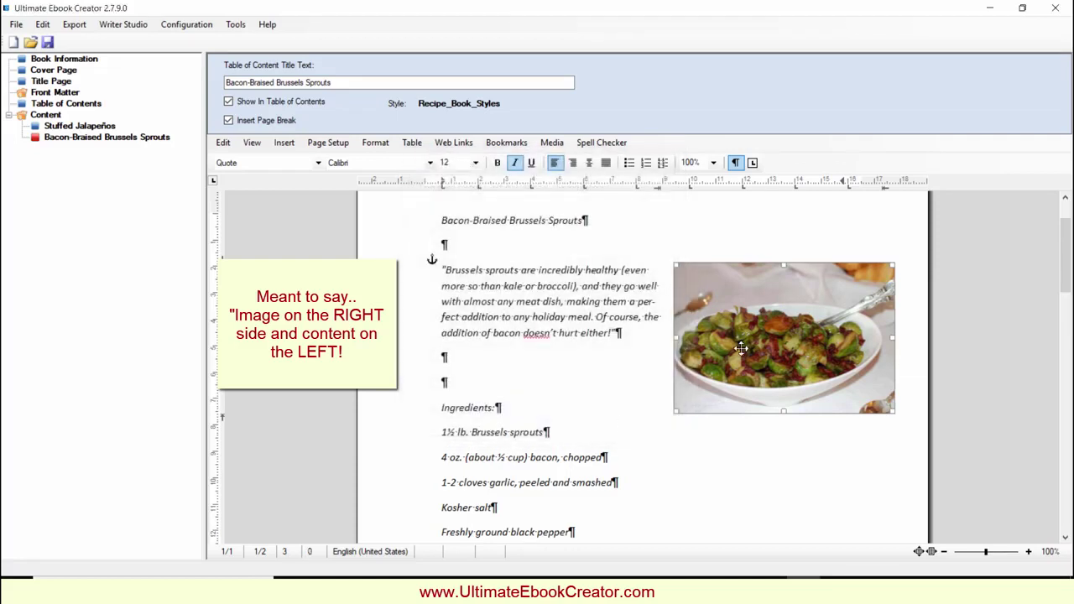
Justify the quote paragraph and correct its misspelled word to the suggested spelling "doesn't"
{"action": "left_click_drag", "start_coordinate": [447, 271], "coordinate": [616, 332]}
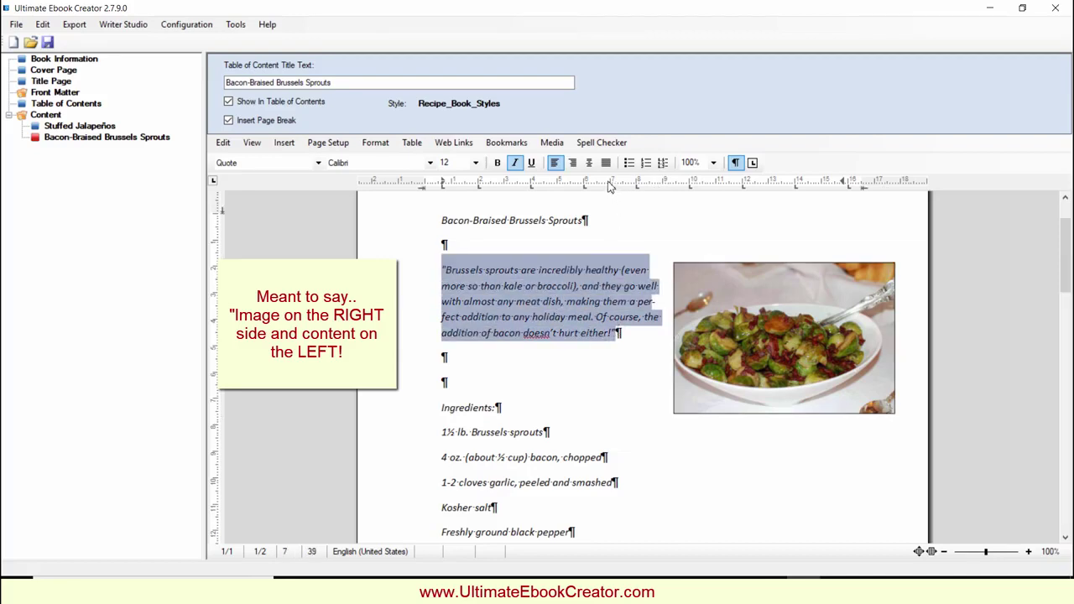
{"action": "left_click", "coordinate": [606, 163]}
{"action": "left_click", "coordinate": [639, 336]}
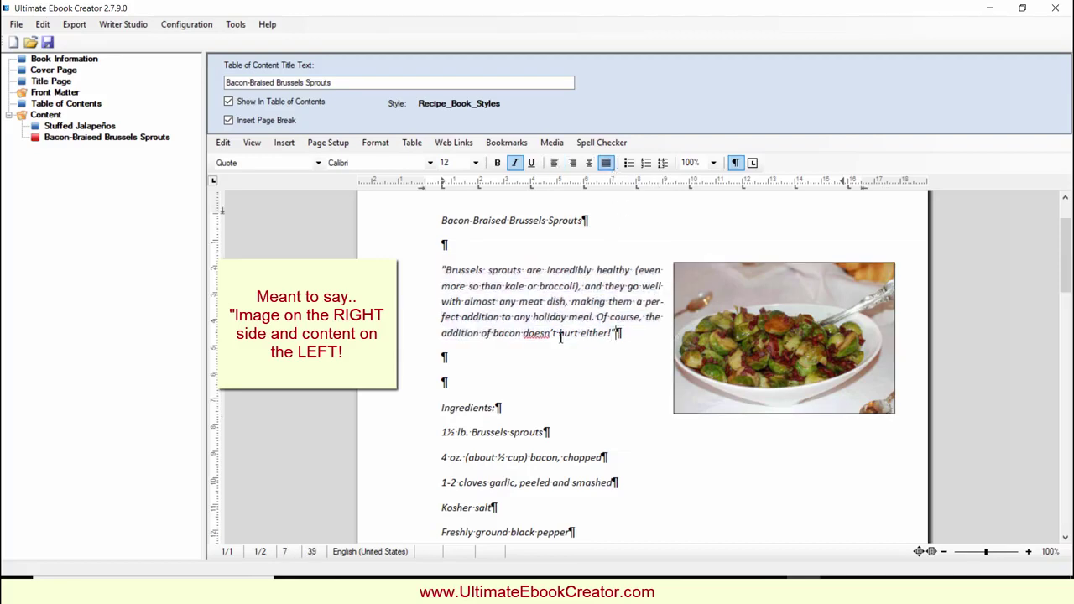
{"action": "left_click", "coordinate": [560, 335]}
{"action": "key", "text": "BackSpace"}
{"action": "right_click", "coordinate": [547, 334]}
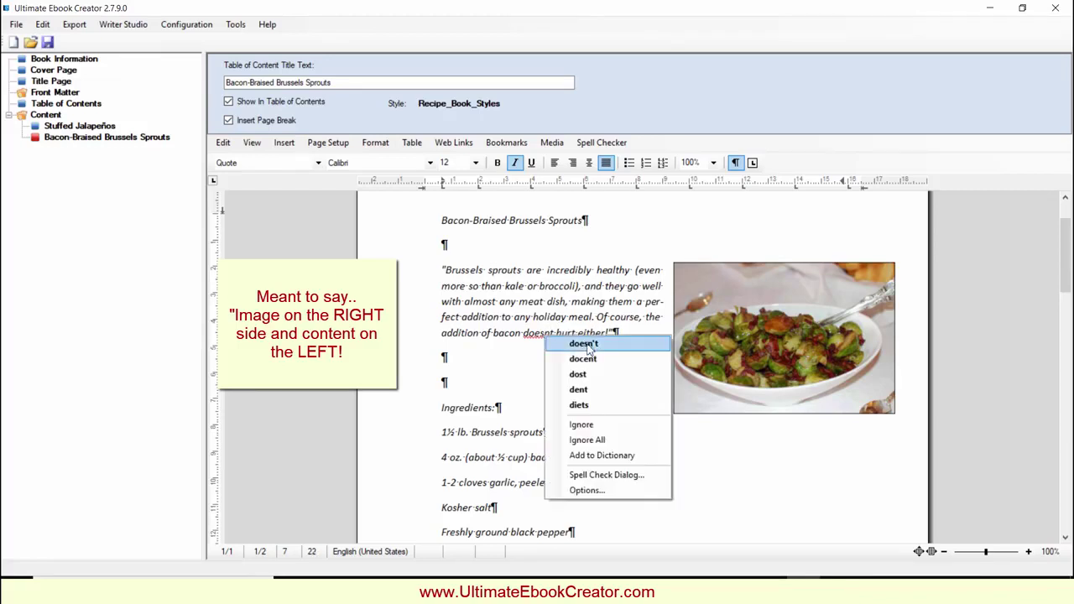
{"action": "left_click", "coordinate": [587, 344]}
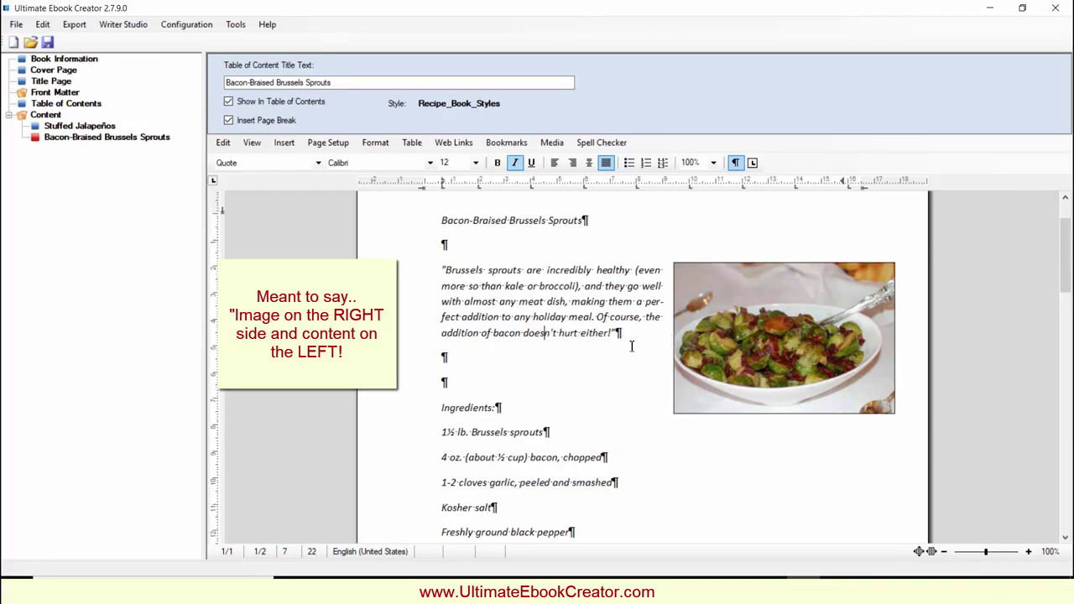
Hide the paragraph marks and apply the heading 1 style to the recipe title "Bacon-Braised Brussels Sprouts"
{"action": "left_click", "coordinate": [735, 162]}
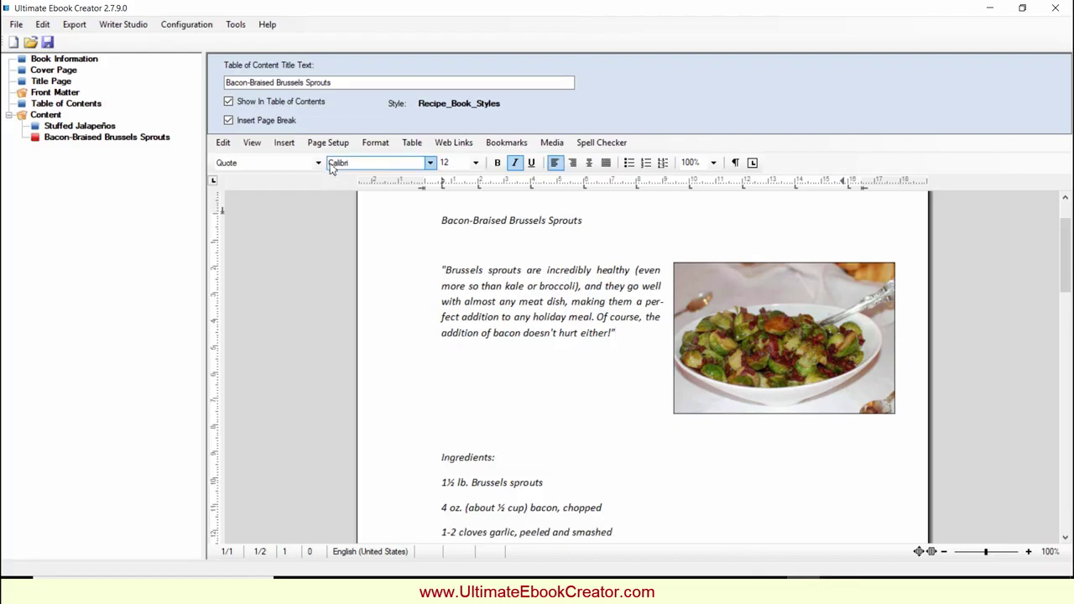
{"action": "left_click", "coordinate": [320, 163]}
{"action": "left_click", "coordinate": [276, 185]}
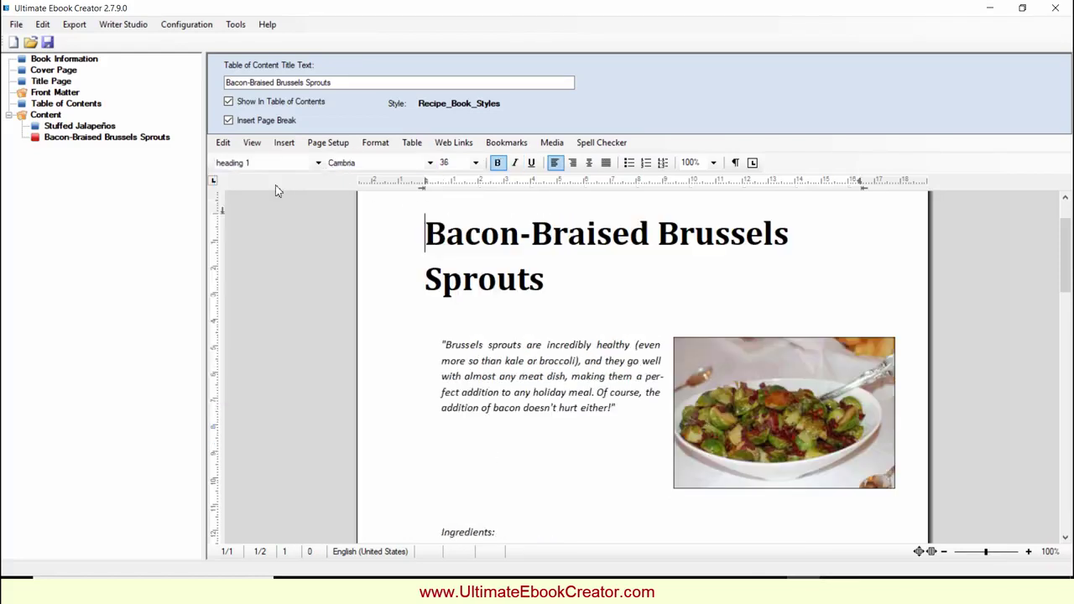
Apply the Quote style to the quoted paragraph beside the picture
{"action": "left_click_drag", "start_coordinate": [442, 344], "coordinate": [616, 407]}
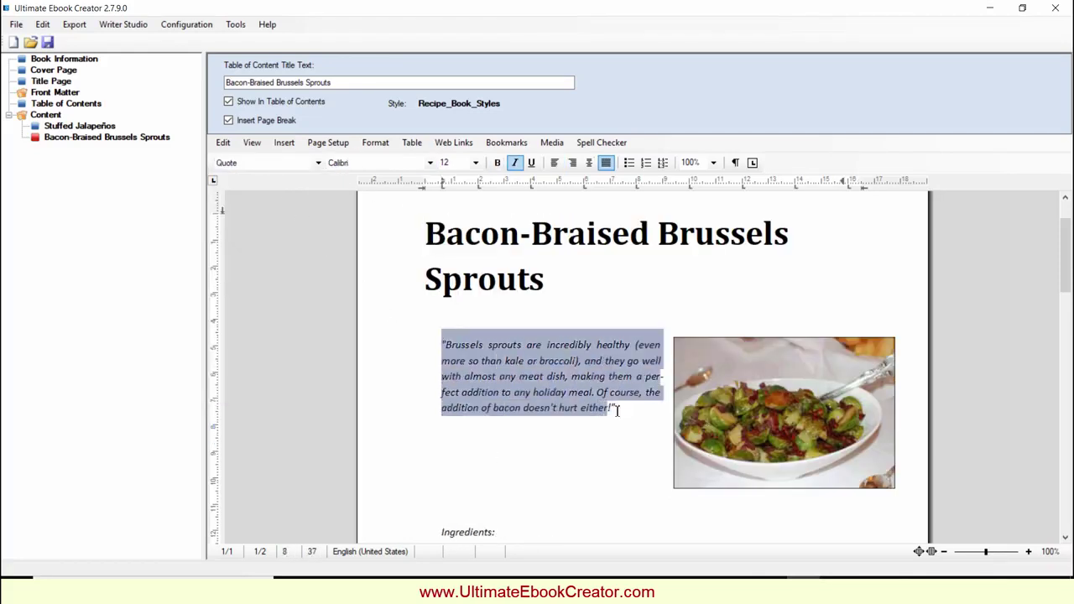
{"action": "left_click", "coordinate": [319, 162]}
{"action": "left_click", "coordinate": [258, 177]}
Apply the heading 2 style to the "Ingredients:" line
{"action": "scroll", "coordinate": [504, 402], "scroll_direction": "down", "scroll_amount": 5}
{"action": "left_click", "coordinate": [451, 307]}
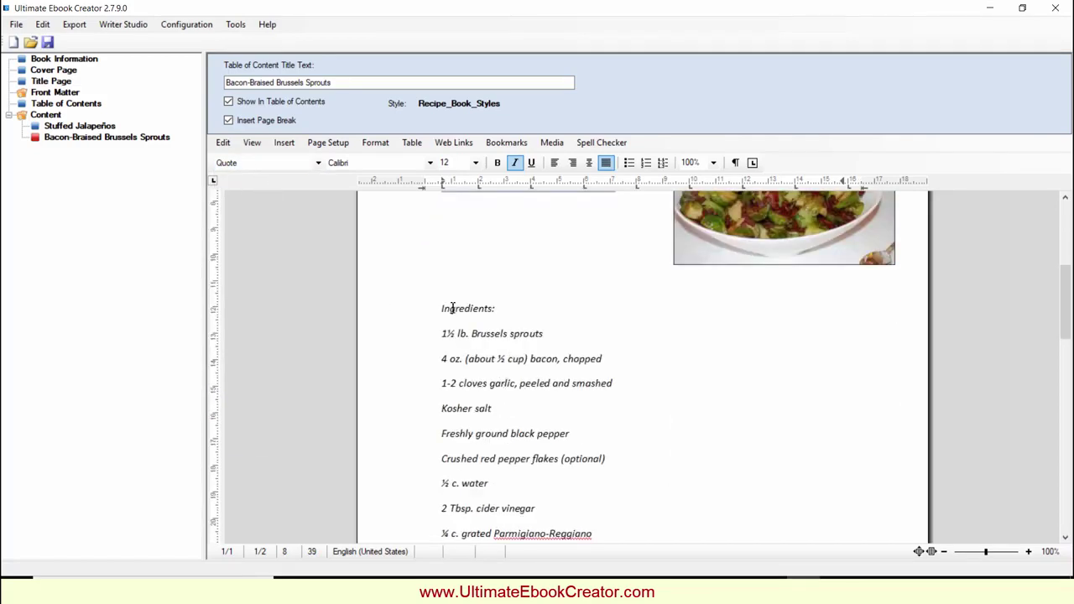
{"action": "left_click", "coordinate": [319, 162]}
{"action": "scroll", "coordinate": [268, 251], "scroll_direction": "up", "scroll_amount": 3}
{"action": "left_click", "coordinate": [252, 202]}
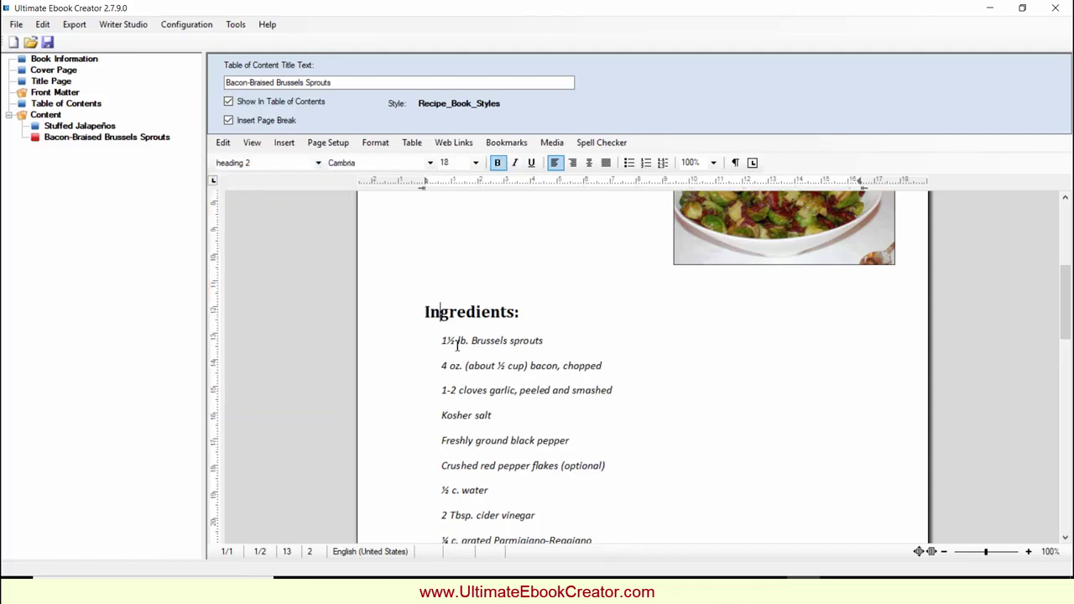
Apply the Ingredients style to all ingredient lines, from the Brussels sprouts to the grated Parmigiano-Reggiano
{"action": "left_click_drag", "start_coordinate": [442, 340], "coordinate": [611, 373]}
{"action": "left_click", "coordinate": [318, 162]}
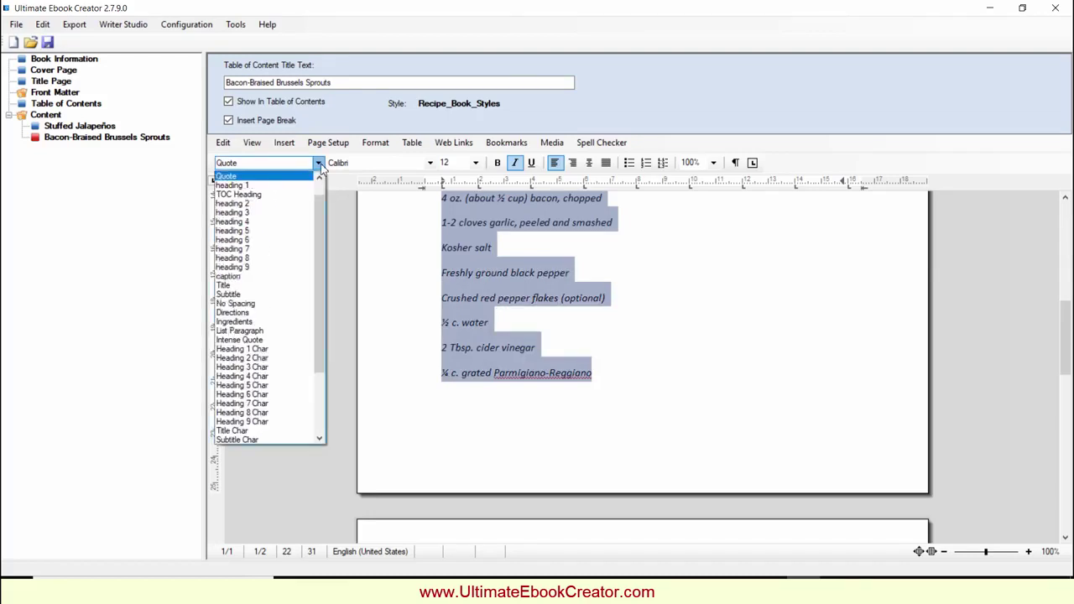
{"action": "left_click", "coordinate": [246, 322]}
{"action": "scroll", "coordinate": [643, 362], "scroll_direction": "up", "scroll_amount": 2}
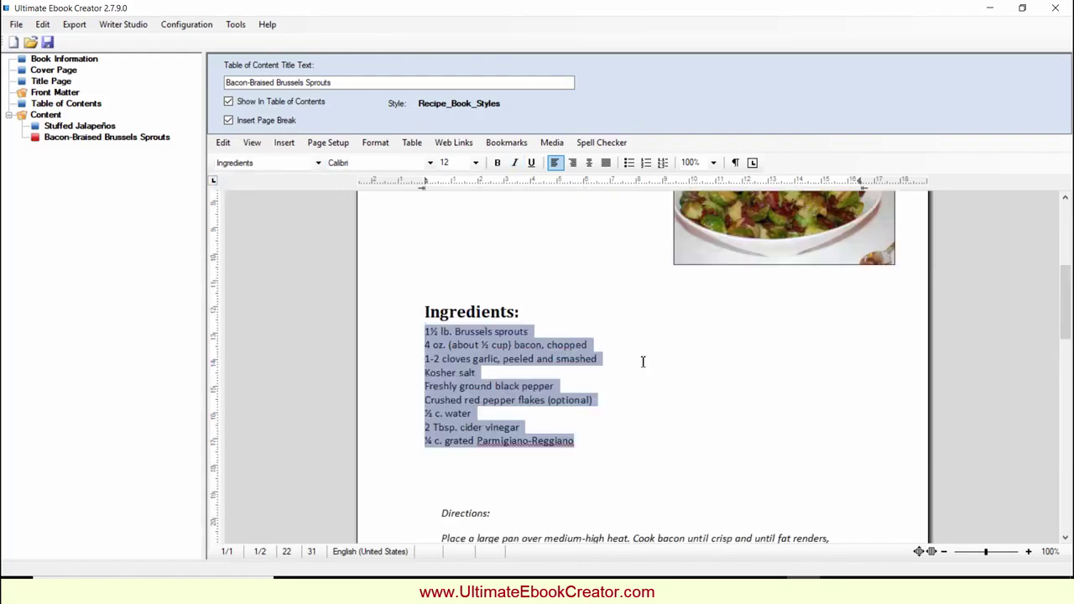
Apply the heading 2 style to the "Directions:" line
{"action": "scroll", "coordinate": [634, 362], "scroll_direction": "down", "scroll_amount": 2}
{"action": "left_click", "coordinate": [481, 348]}
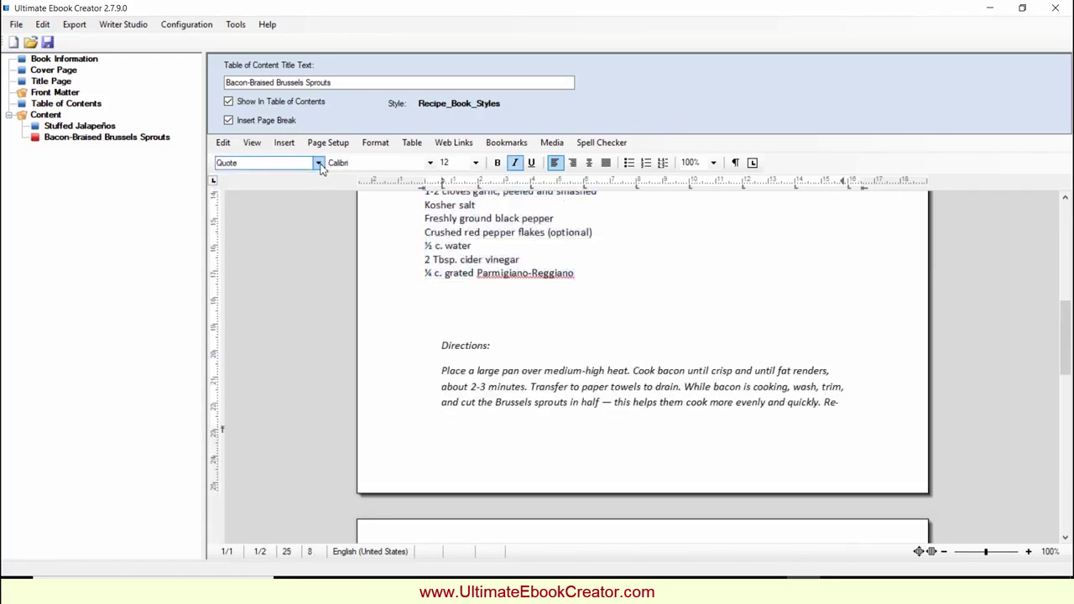
{"action": "left_click", "coordinate": [318, 163]}
{"action": "left_click", "coordinate": [276, 204]}
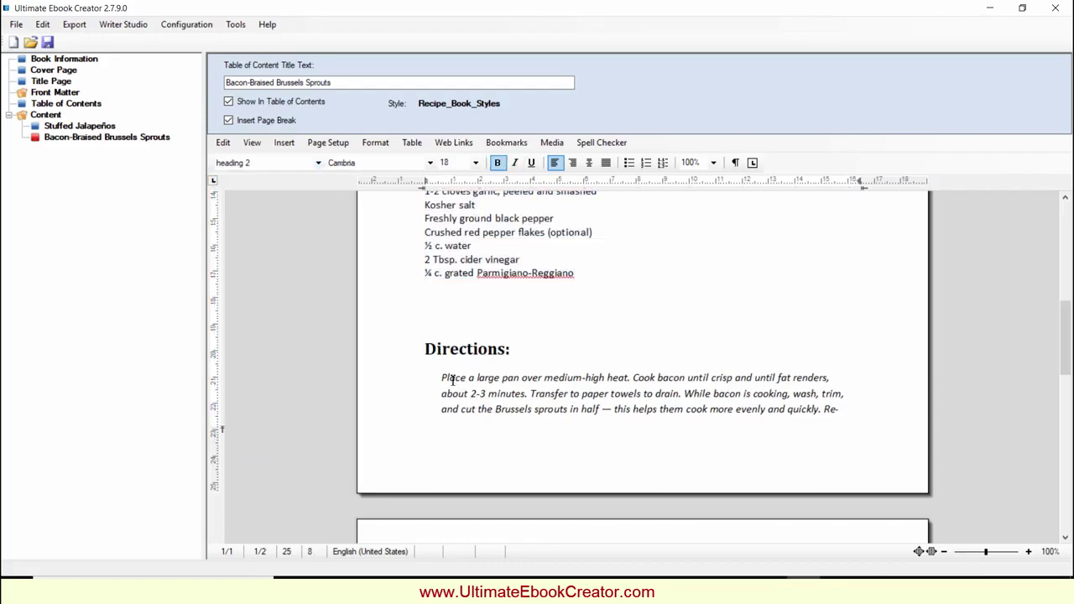
Apply the Directions style to all the direction paragraphs, from "Place a large pan" to the closing Parmigiano-Reggiano sentence
{"action": "left_click", "coordinate": [445, 379]}
{"action": "scroll", "coordinate": [604, 419], "scroll_direction": "down", "scroll_amount": 7}
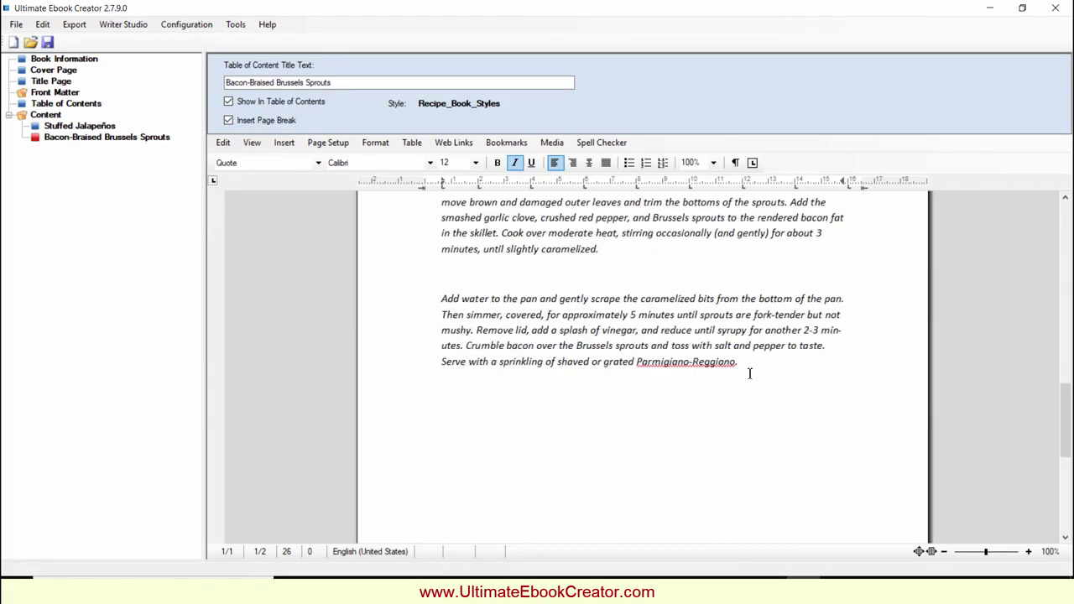
{"action": "left_click", "coordinate": [748, 362], "text": "shift"}
{"action": "left_click", "coordinate": [318, 163]}
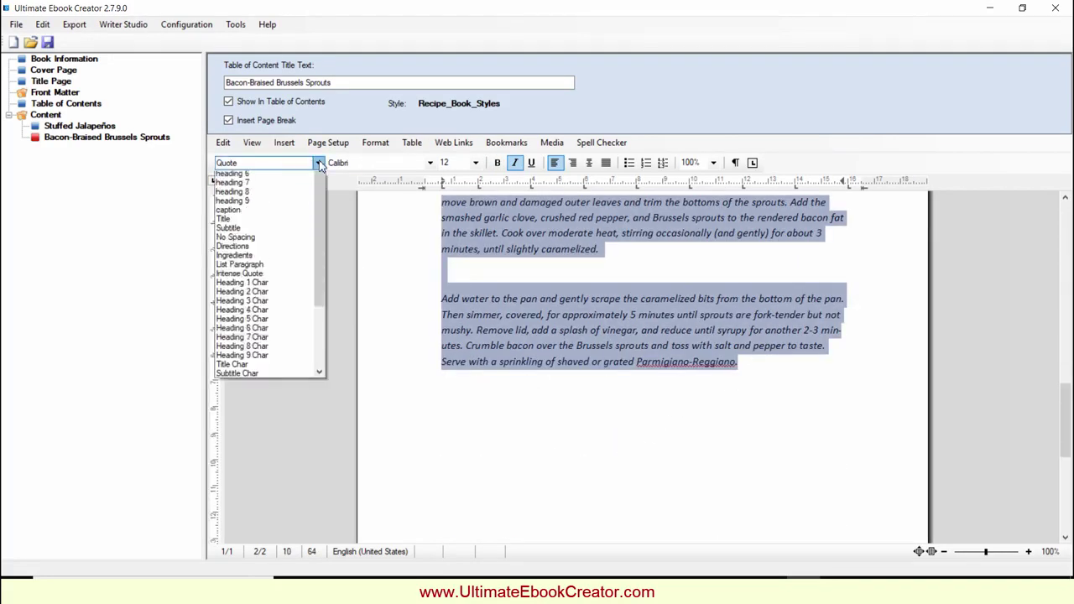
{"action": "left_click", "coordinate": [233, 312]}
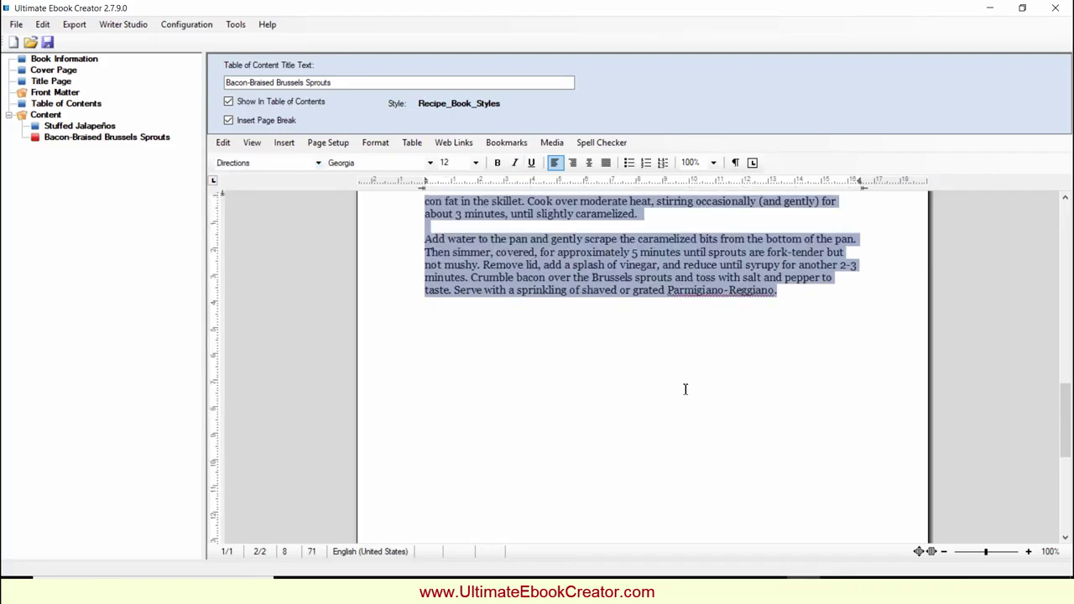
Look over the whole styled Bacon-Braised Brussels Sprouts recipe, from its directions back up to the title and picture
{"action": "scroll", "coordinate": [683, 388], "scroll_direction": "up", "scroll_amount": 5}
{"action": "left_click", "coordinate": [632, 266]}
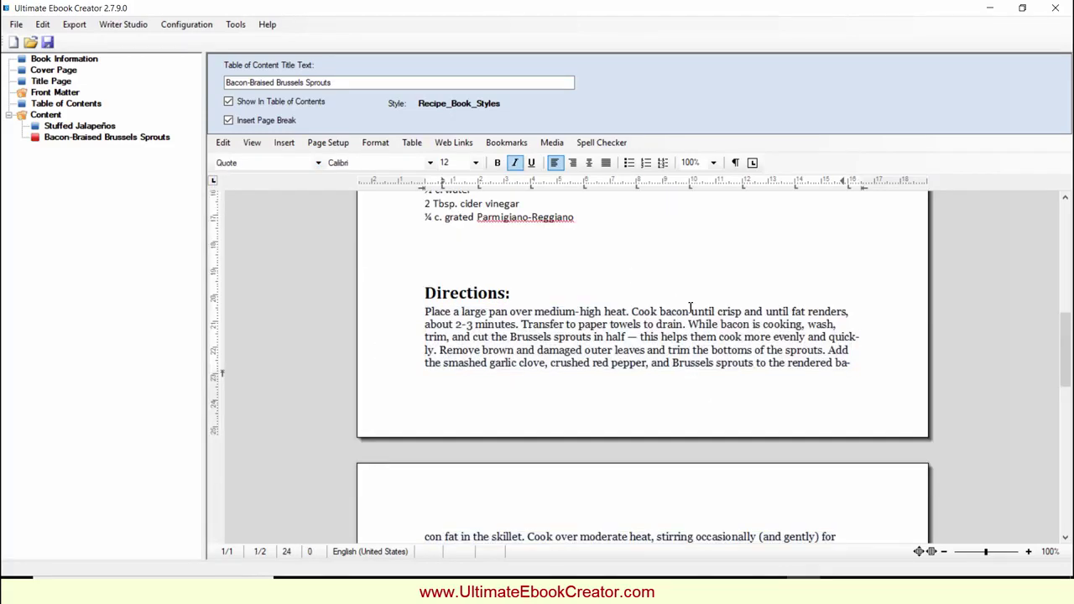
{"action": "scroll", "coordinate": [689, 308], "scroll_direction": "down", "scroll_amount": 5, "text": "ctrl"}
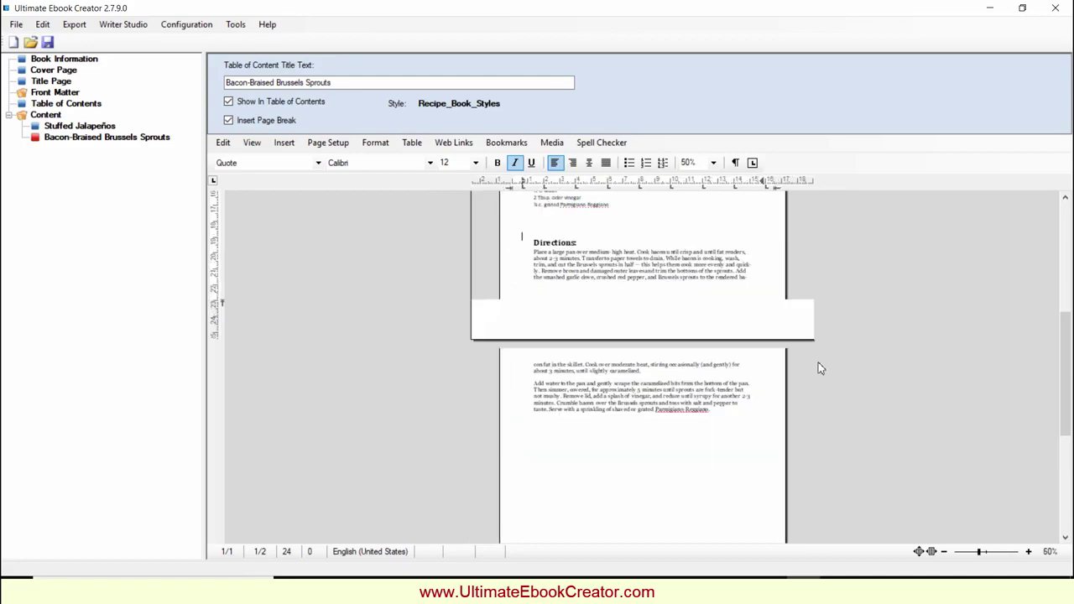
{"action": "scroll", "coordinate": [818, 365], "scroll_direction": "up", "scroll_amount": 2, "text": "ctrl"}
{"action": "scroll", "coordinate": [887, 380], "scroll_direction": "up", "scroll_amount": 4}
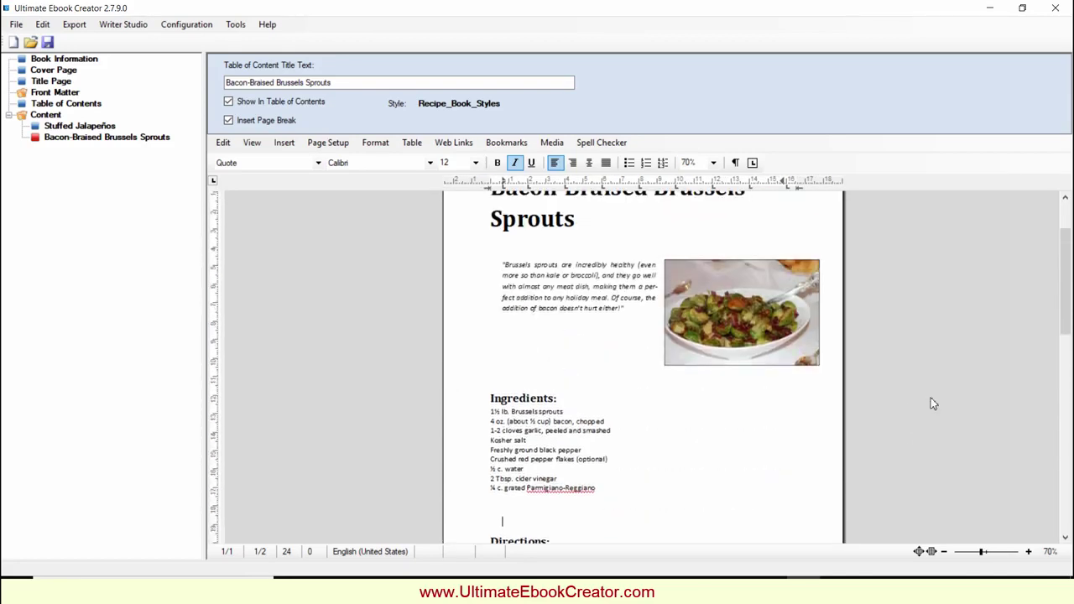
{"action": "scroll", "coordinate": [930, 403], "scroll_direction": "up", "scroll_amount": 1}
{"action": "scroll", "coordinate": [922, 397], "scroll_direction": "down", "scroll_amount": 1}
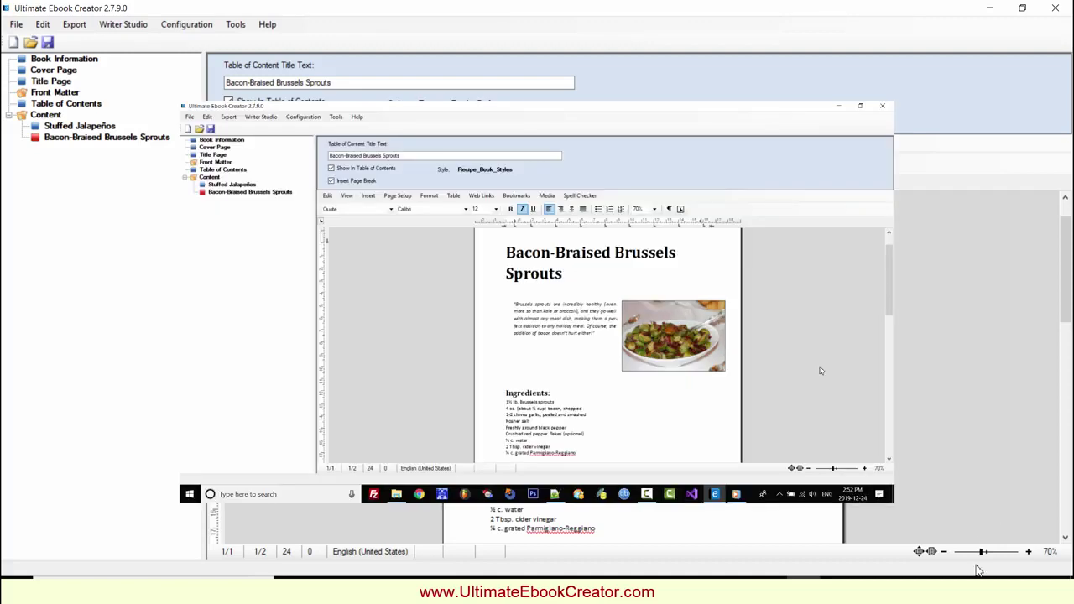
{"action": "left_click", "coordinate": [836, 591]}
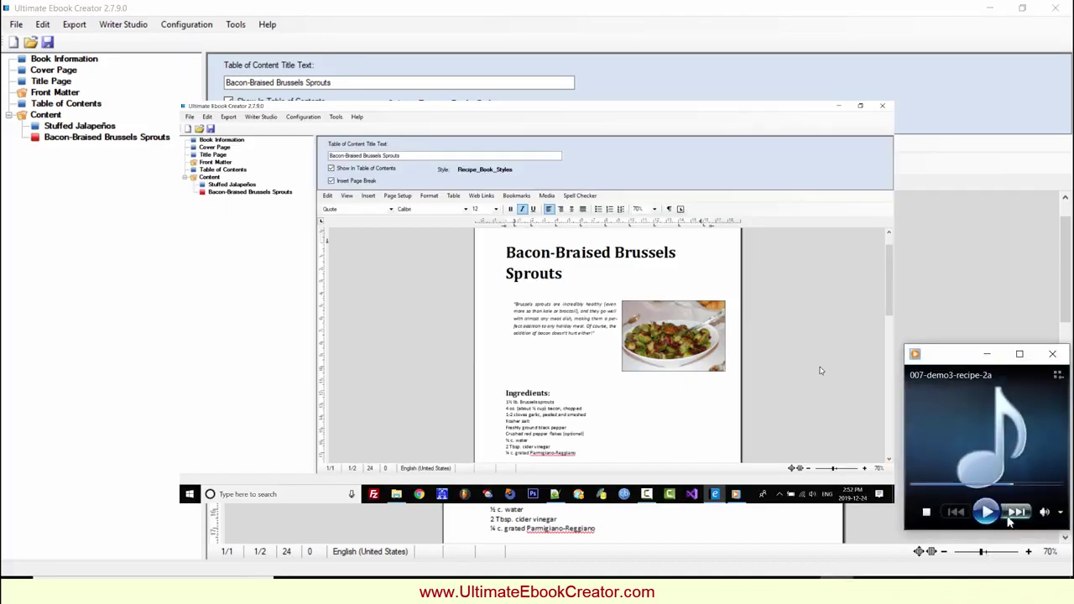
{"action": "left_click", "coordinate": [986, 512]}
{"action": "left_click", "coordinate": [992, 353]}
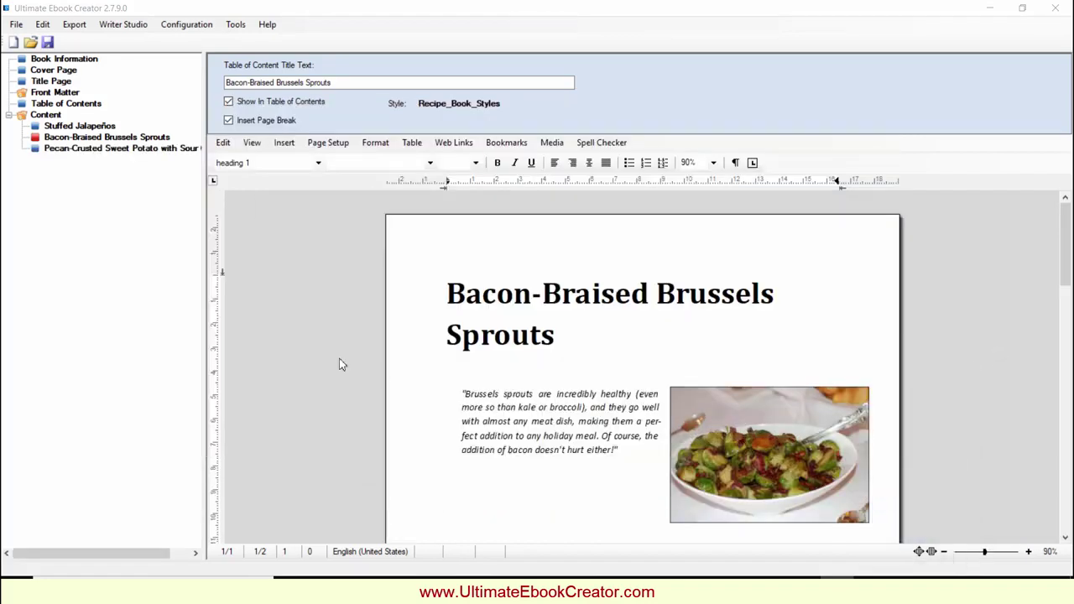
Examine the Pecan-Crusted Sweet Potato with Sour Cream recipe layout, and check the Book Information and Cover Page settings
{"action": "left_click", "coordinate": [116, 148]}
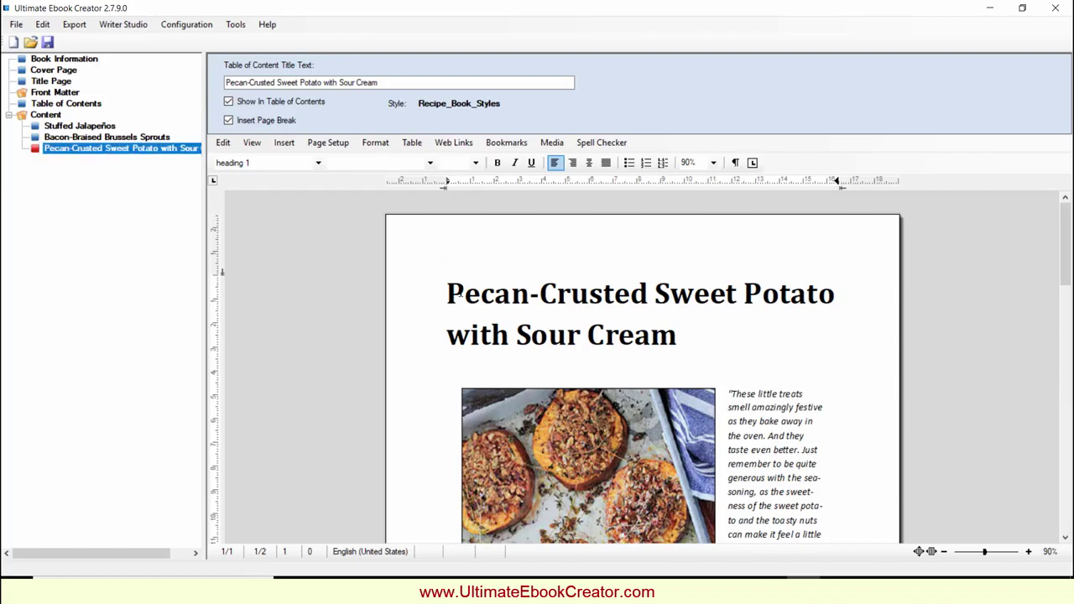
{"action": "scroll", "coordinate": [945, 356], "scroll_direction": "down", "scroll_amount": 2}
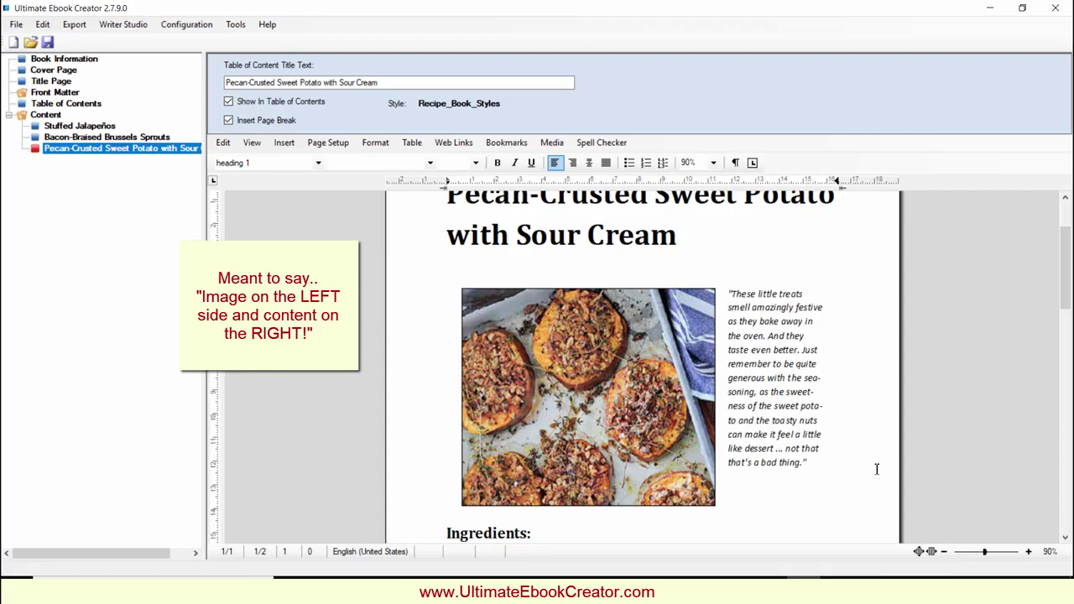
{"action": "scroll", "coordinate": [975, 459], "scroll_direction": "down", "scroll_amount": 5}
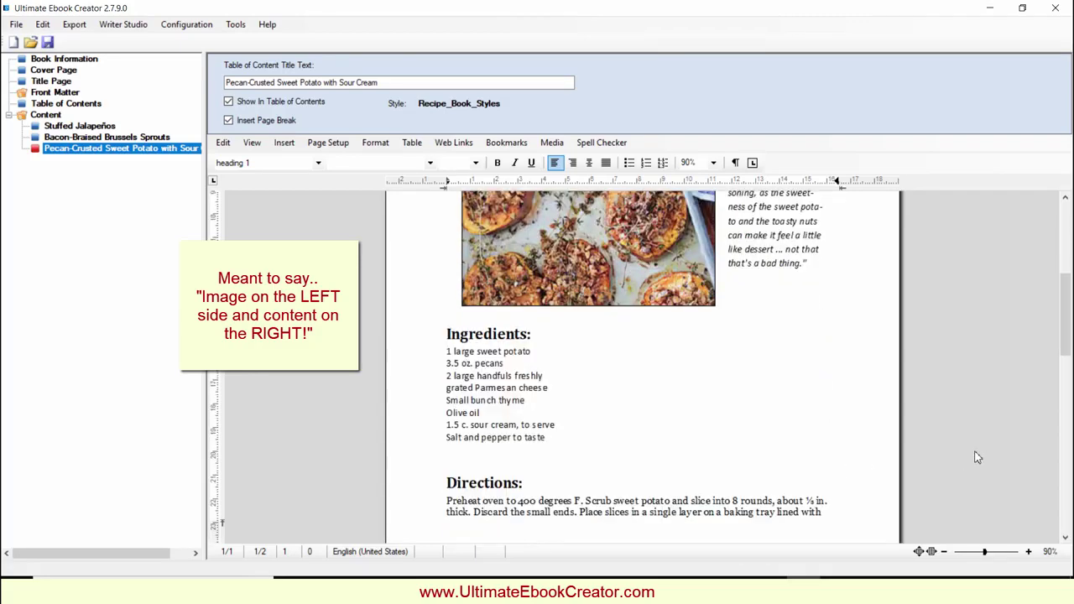
{"action": "scroll", "coordinate": [975, 458], "scroll_direction": "up", "scroll_amount": 5}
{"action": "left_click", "coordinate": [67, 61]}
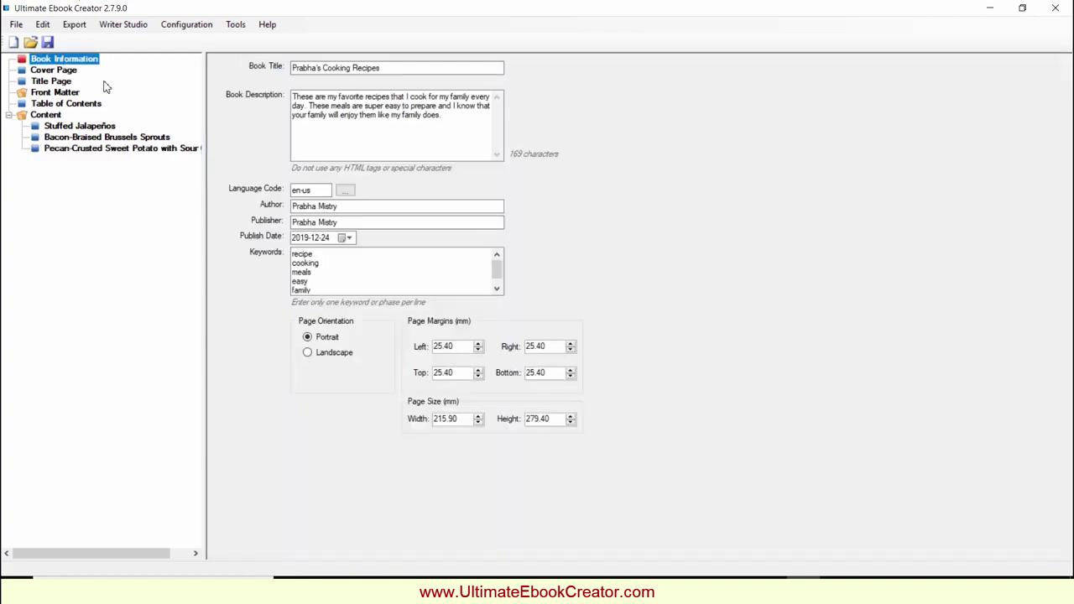
{"action": "left_click", "coordinate": [72, 73]}
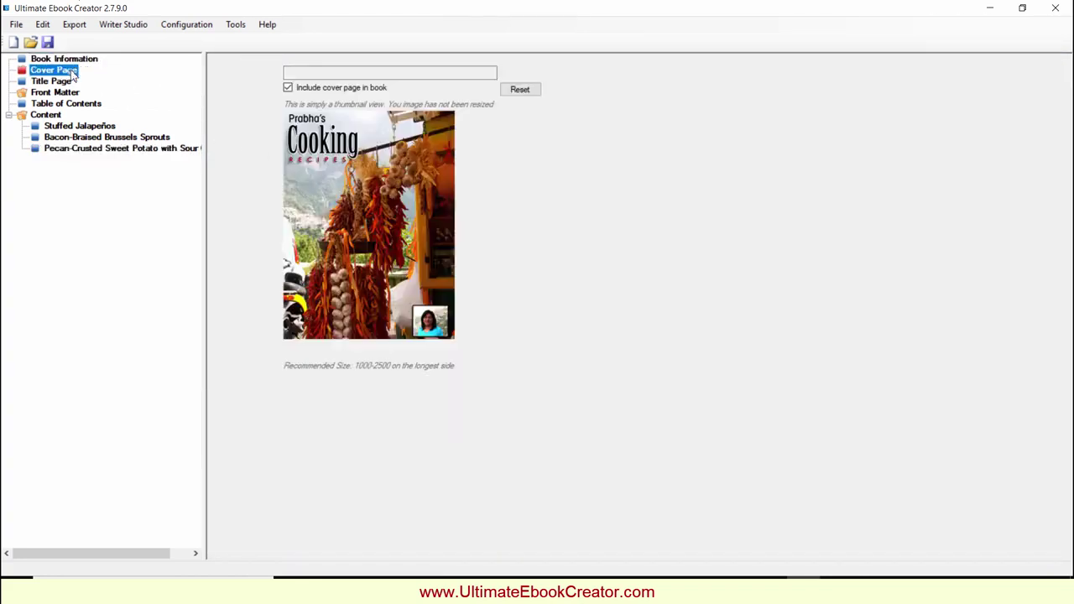
Export the project as an Amazon Kindle MOBI file named "recipe book" in the workflow 3 folder and open its location
{"action": "left_click", "coordinate": [73, 24]}
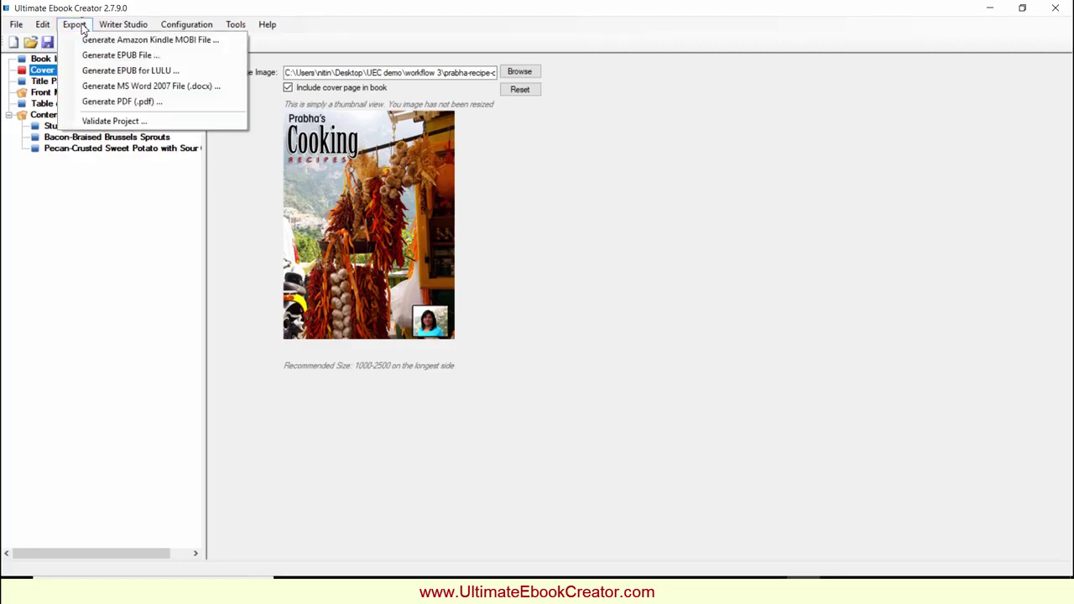
{"action": "left_click", "coordinate": [135, 39]}
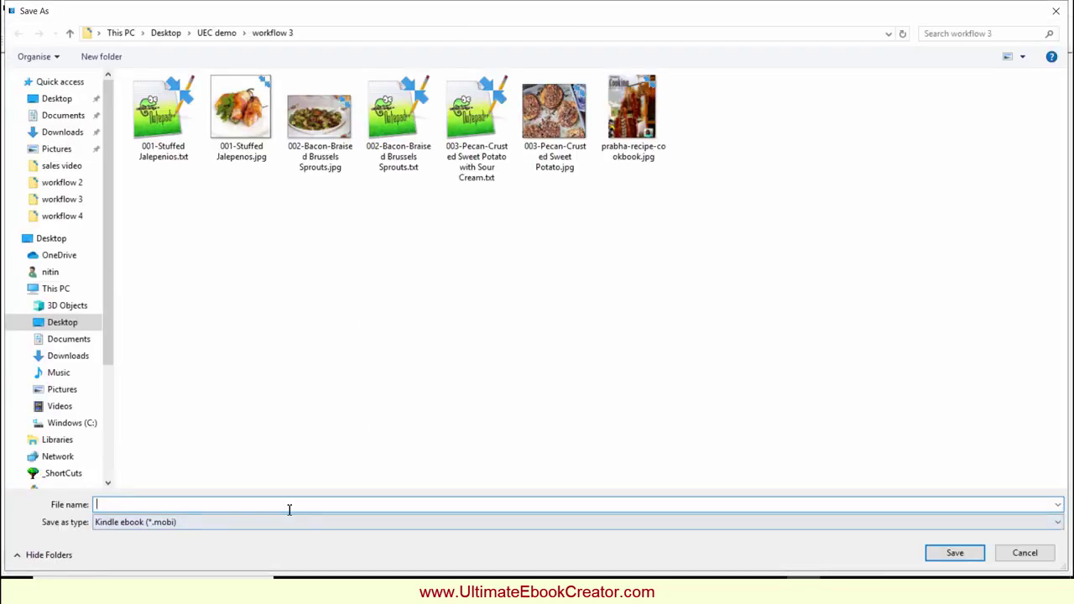
{"action": "type", "text": "recipe book"}
{"action": "left_click", "coordinate": [956, 543]}
{"action": "left_click", "coordinate": [592, 342]}
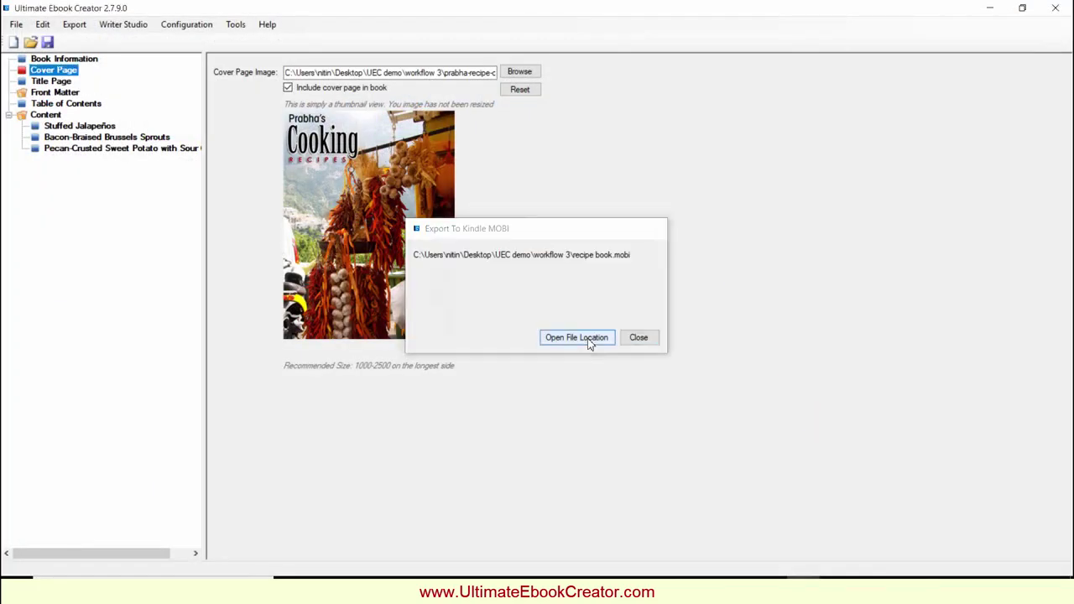
Launch Kindle Previewer 3 and load recipe book.mobi into it from the workflow 3 folder
{"action": "key", "text": "super"}
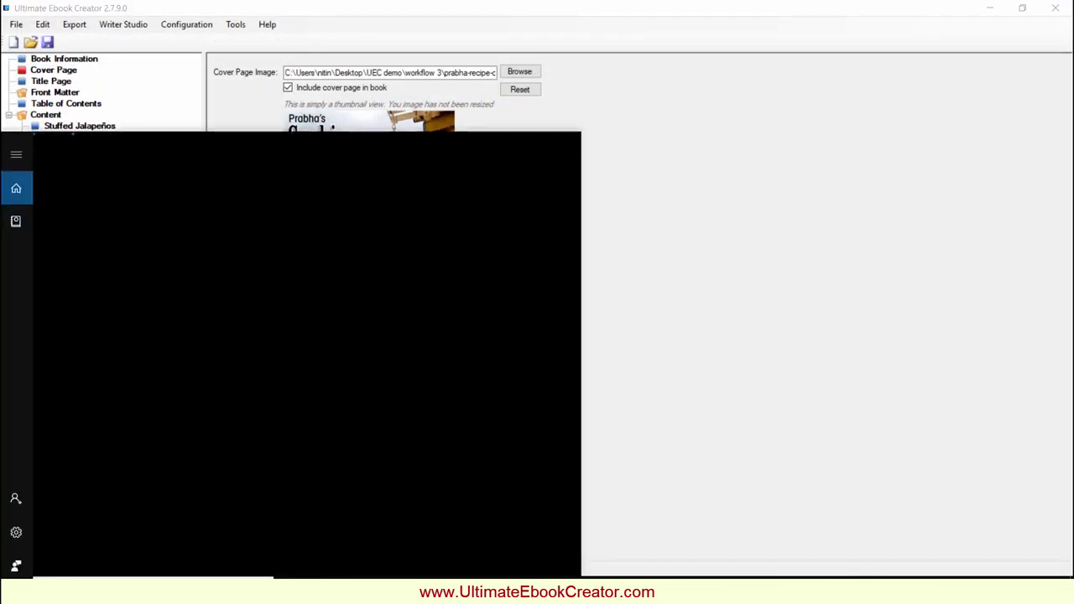
{"action": "type", "text": "kindle"}
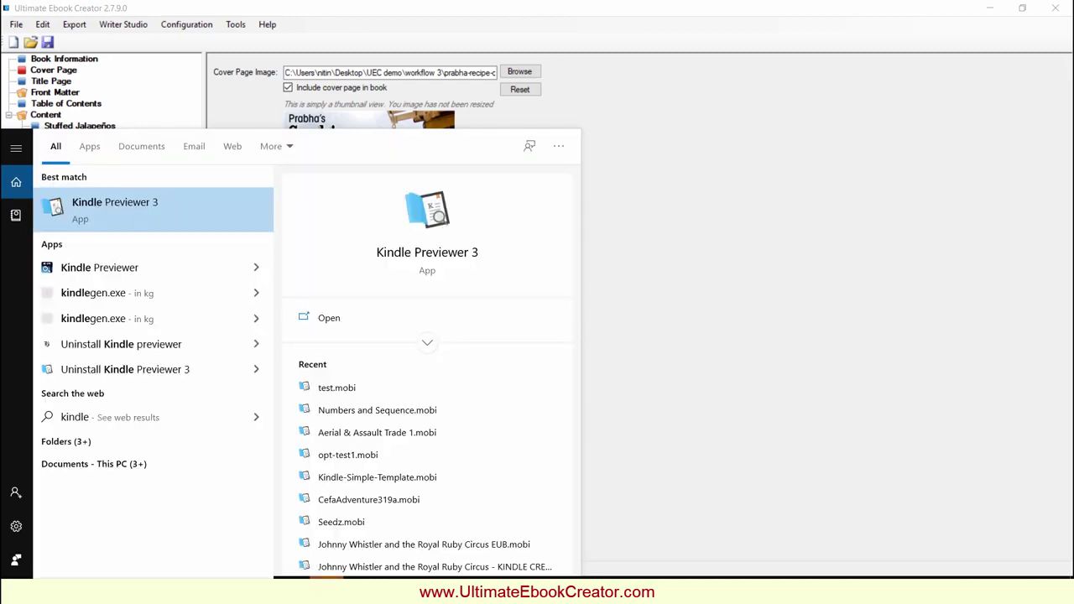
{"action": "key", "text": "Return"}
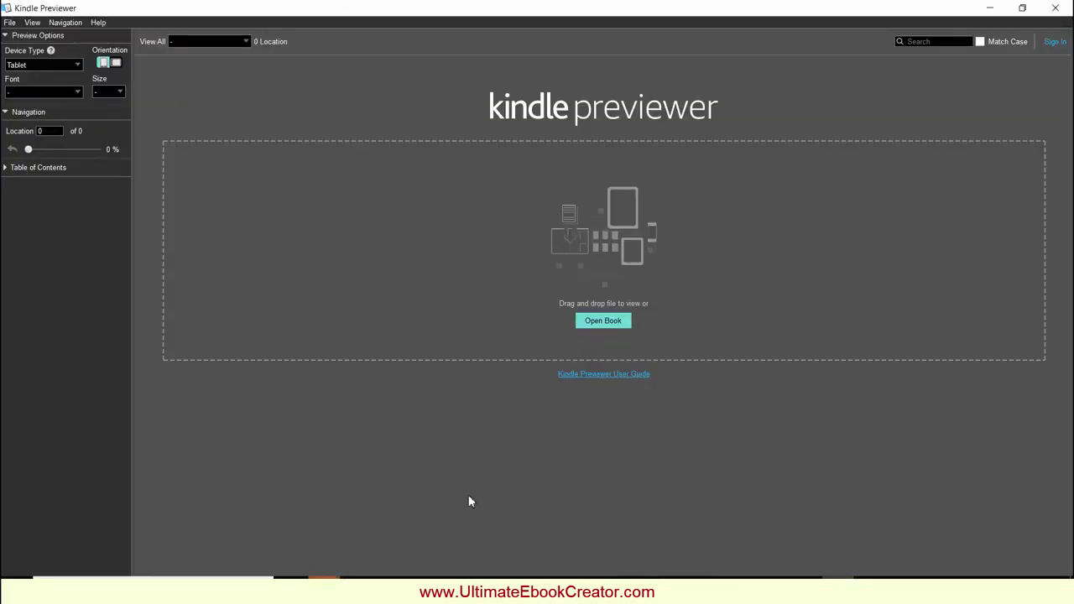
{"action": "mouse_move", "coordinate": [324, 577]}
{"action": "left_click", "coordinate": [376, 548]}
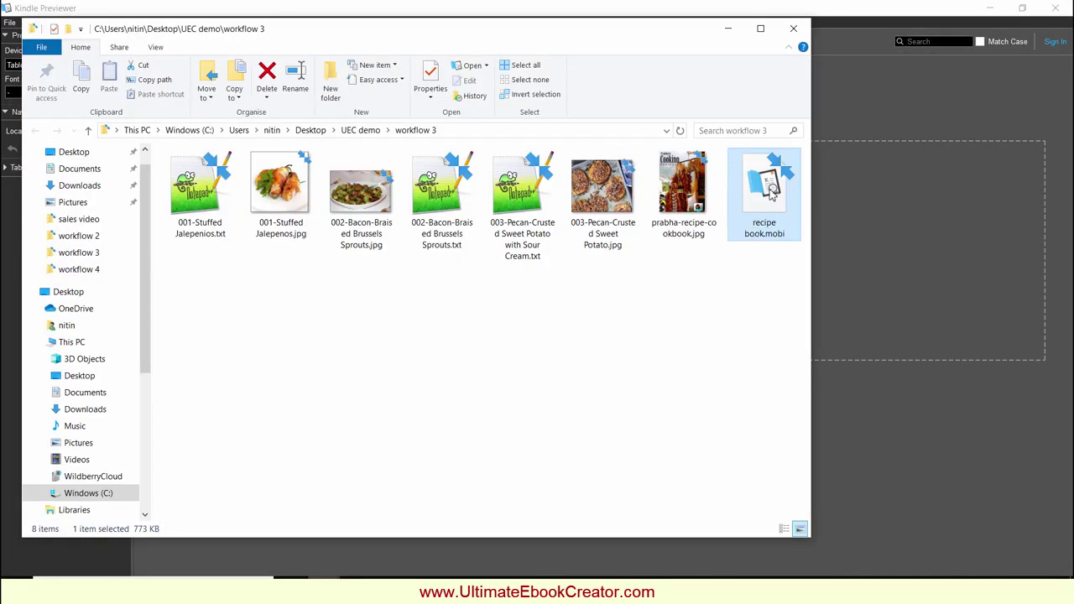
{"action": "left_click_drag", "start_coordinate": [772, 193], "coordinate": [885, 334]}
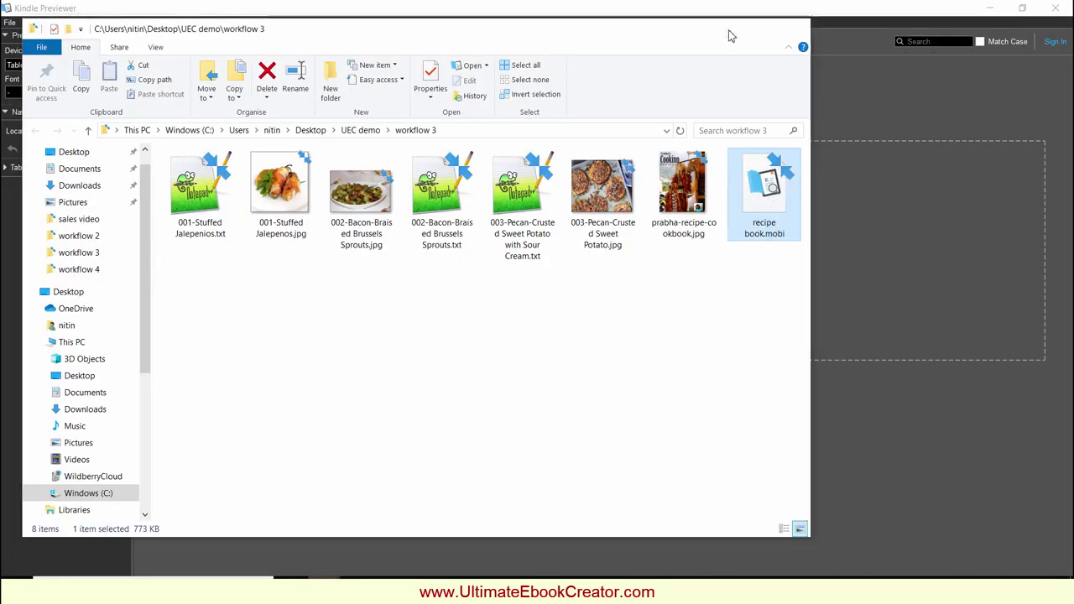
{"action": "left_click", "coordinate": [728, 29]}
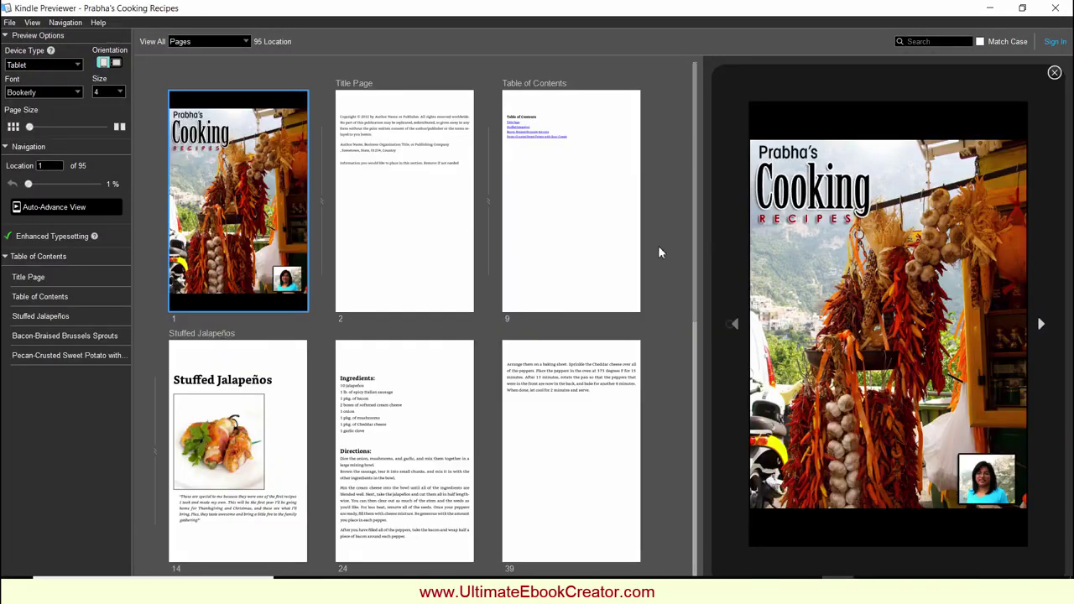
Page through the previewed cookbook and examine the Bacon-Braised Brussels Sprouts, Stuffed Jalapeños and Pecan-Crusted Sweet Potato recipe pages
{"action": "left_click", "coordinate": [1040, 324]}
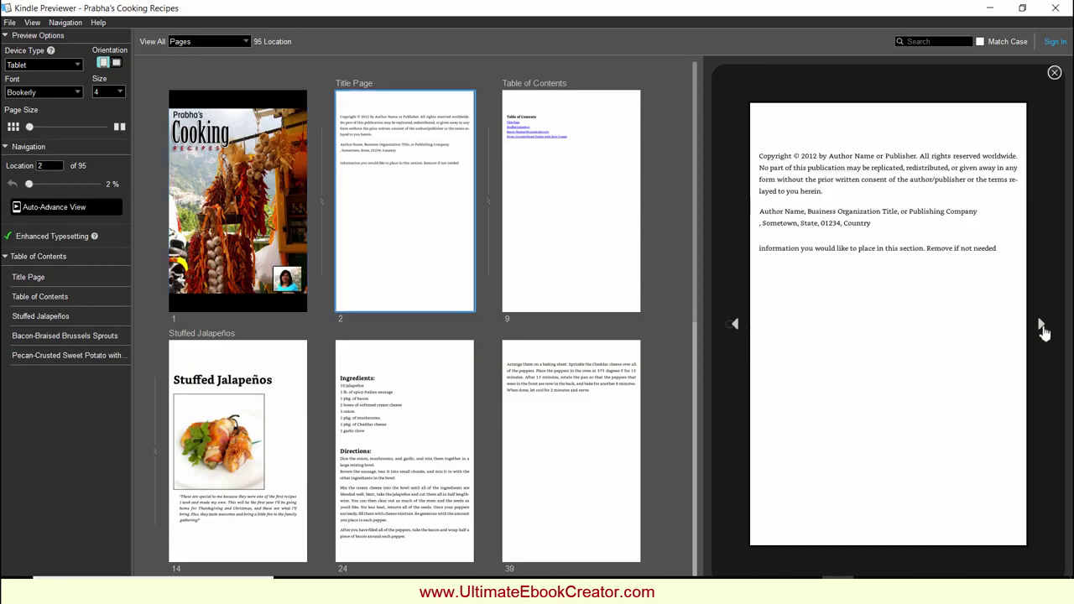
{"action": "left_click", "coordinate": [1041, 324]}
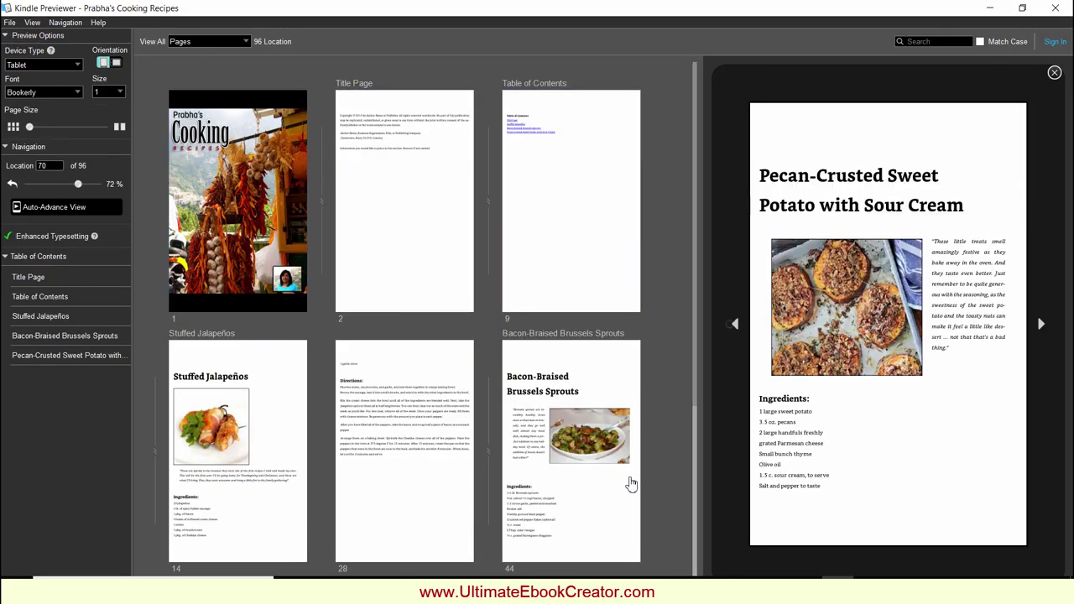
{"action": "left_click_drag", "start_coordinate": [692, 341], "coordinate": [705, 402]}
{"action": "left_click", "coordinate": [616, 342]}
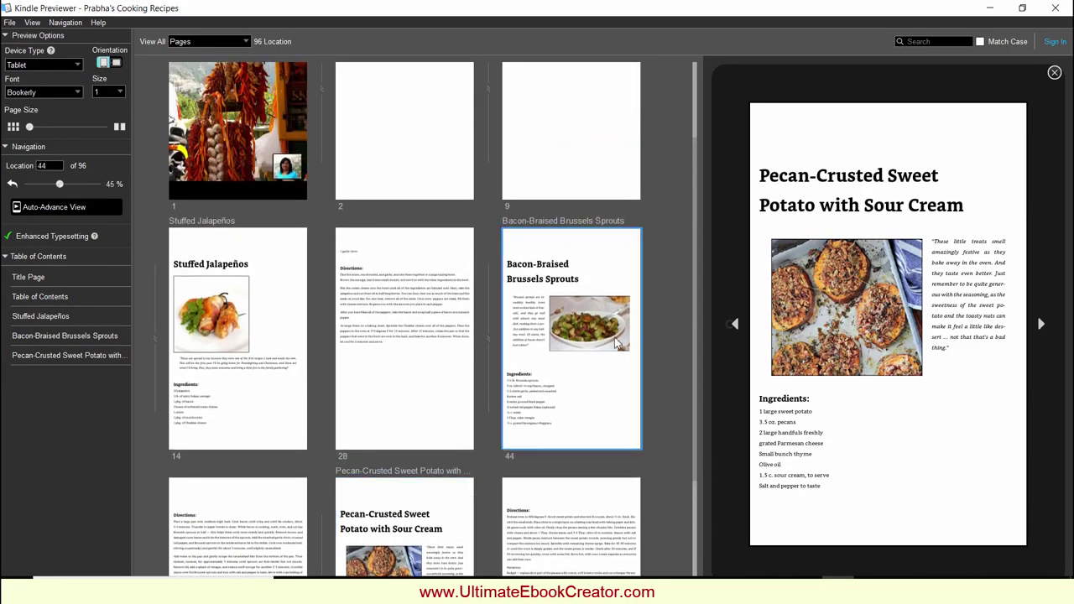
{"action": "left_click", "coordinate": [239, 310]}
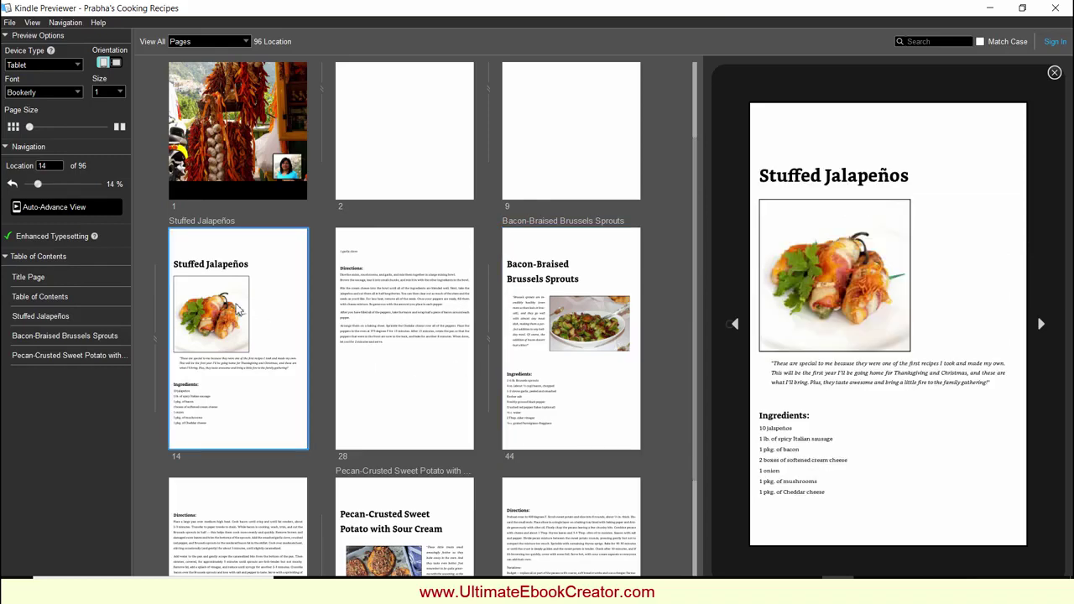
{"action": "scroll", "coordinate": [563, 411], "scroll_direction": "down", "scroll_amount": 3}
{"action": "left_click", "coordinate": [436, 469]}
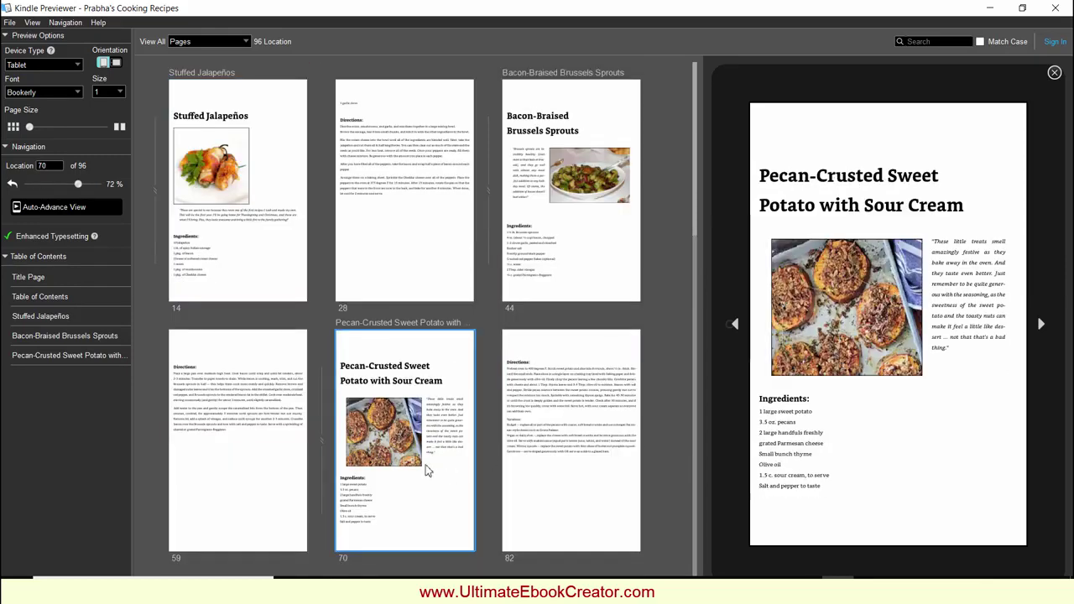
View the book's Table of Contents page and try its links to the recipes
{"action": "left_click_drag", "start_coordinate": [692, 361], "coordinate": [691, 177]}
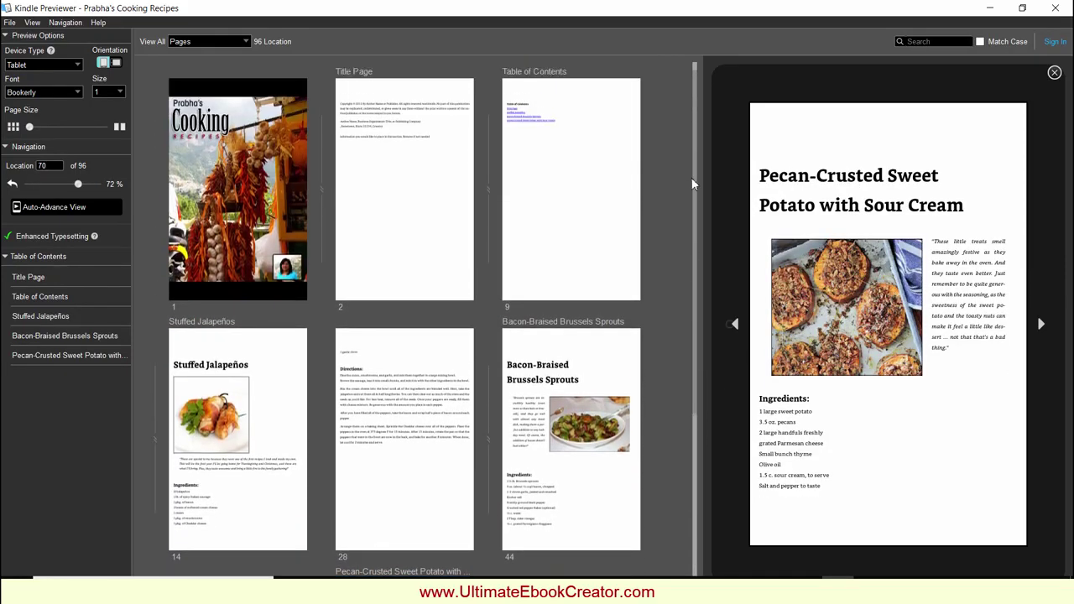
{"action": "left_click", "coordinate": [593, 147]}
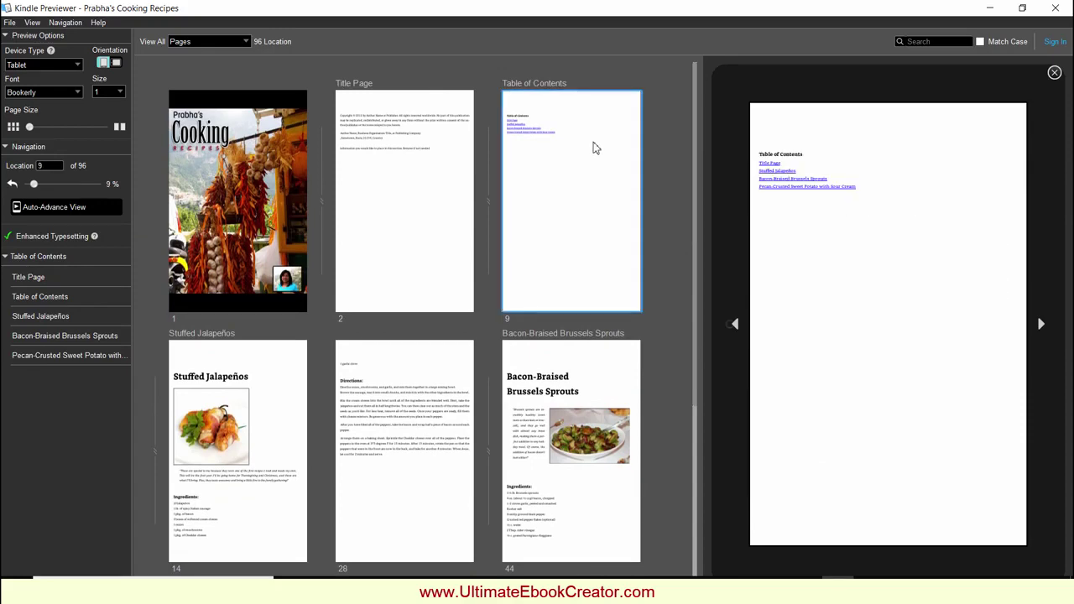
{"action": "left_click", "coordinate": [827, 193]}
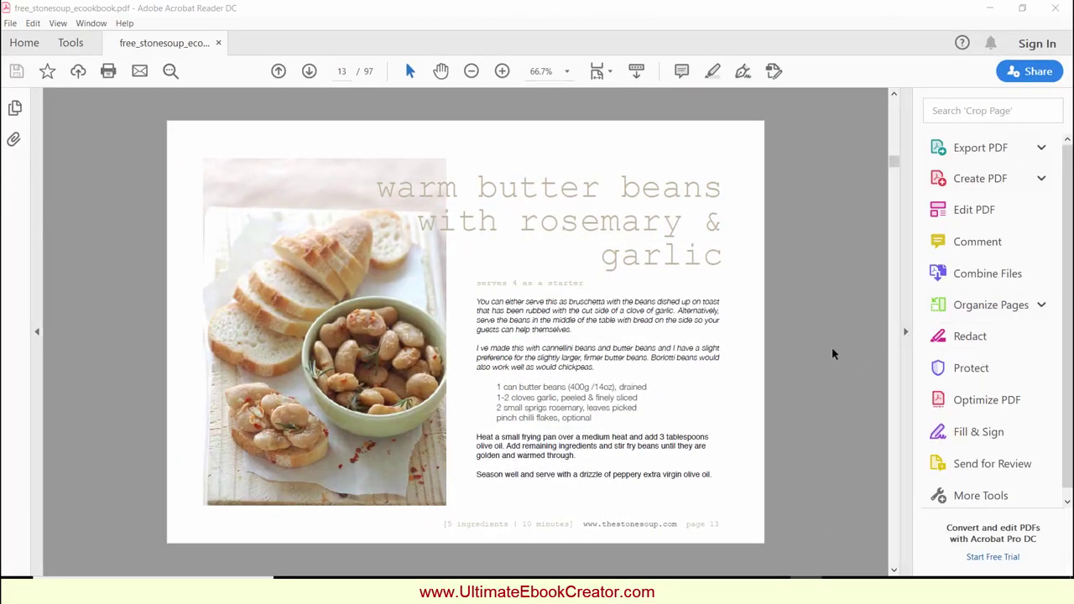
Browse the recipe layouts in free_stonesoup_ecookbook.pdf in Adobe Acrobat Reader, from the snacks & starters page to cheese on toast
{"action": "scroll", "coordinate": [832, 347], "scroll_direction": "up", "scroll_amount": 1}
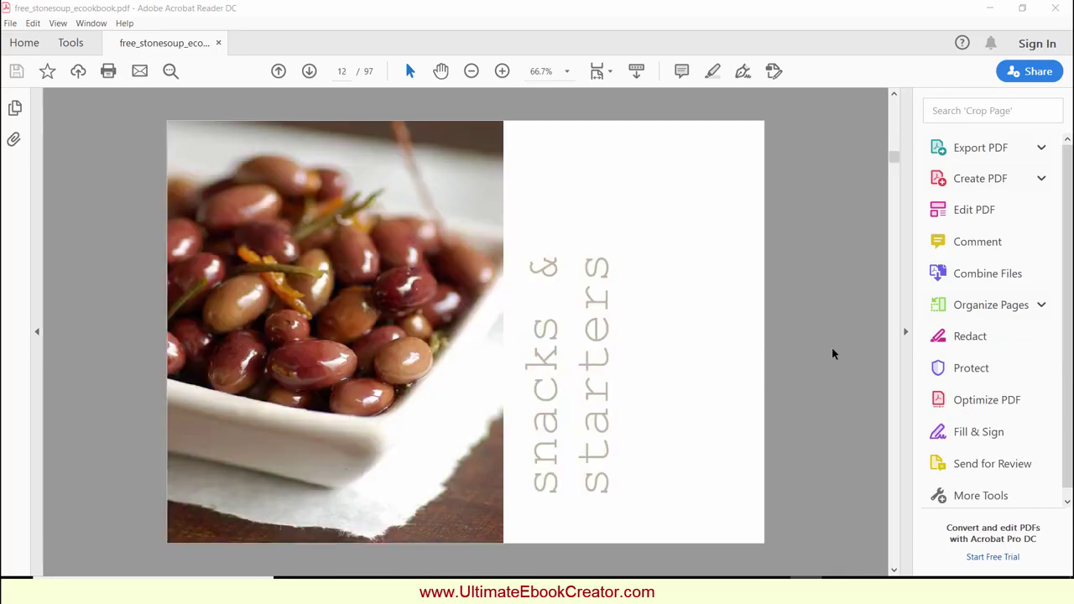
{"action": "scroll", "coordinate": [832, 347], "scroll_direction": "down", "scroll_amount": 2}
{"action": "scroll", "coordinate": [832, 354], "scroll_direction": "down", "scroll_amount": 2}
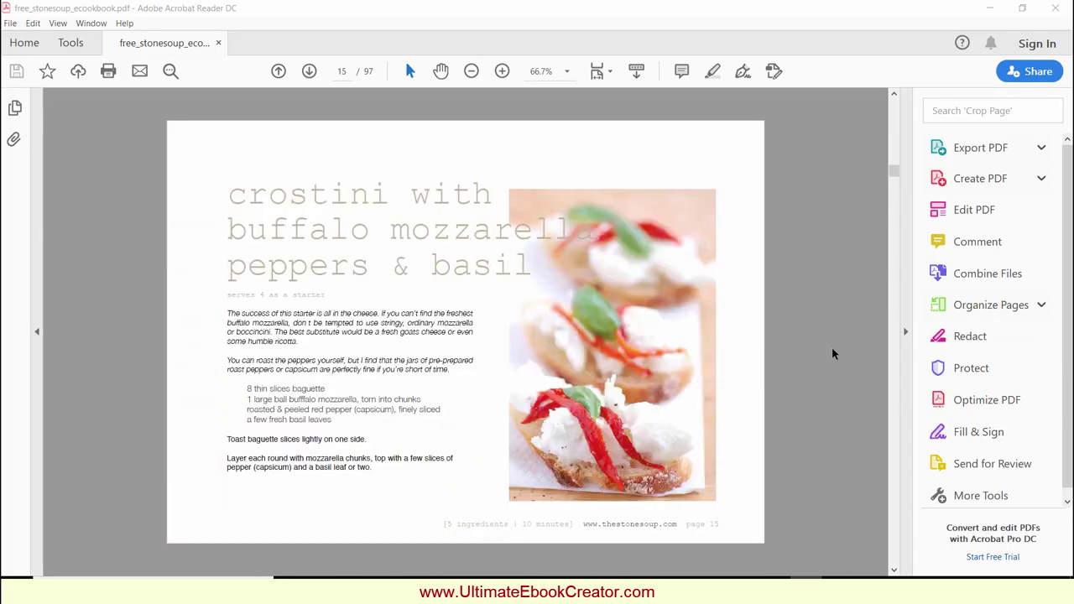
{"action": "scroll", "coordinate": [831, 353], "scroll_direction": "down", "scroll_amount": 2}
{"action": "scroll", "coordinate": [831, 349], "scroll_direction": "down", "scroll_amount": 2}
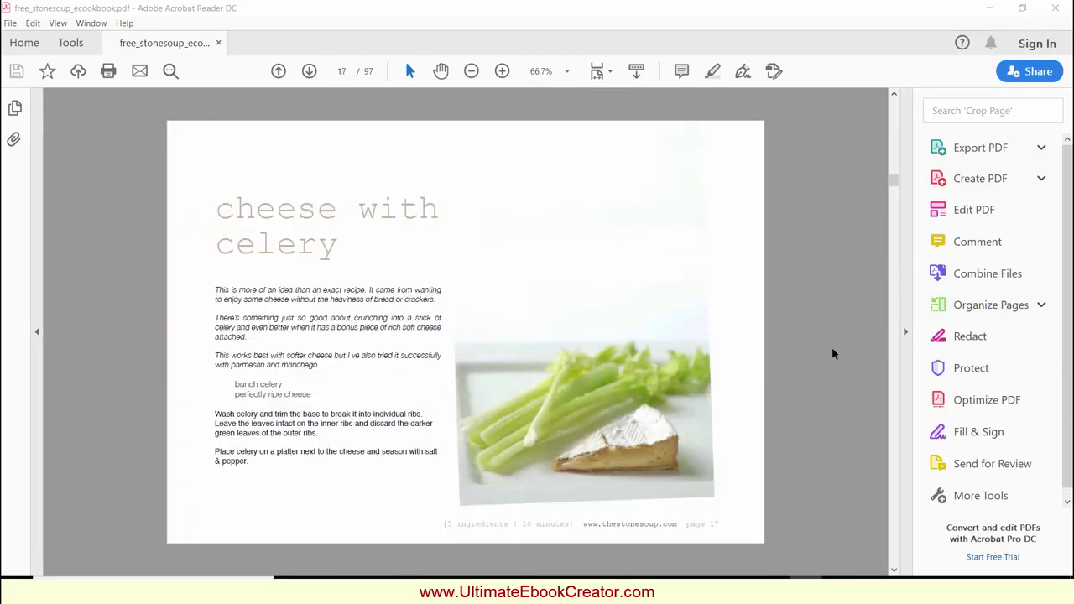
{"action": "scroll", "coordinate": [831, 349], "scroll_direction": "down", "scroll_amount": 4}
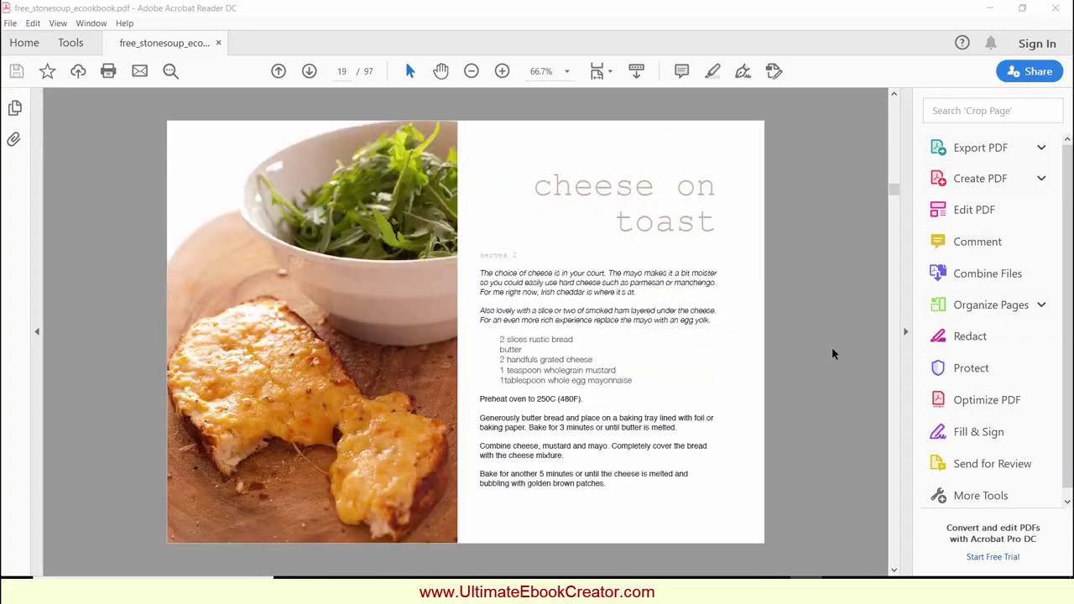
Examine the simple soba noodle soup layout in the PDF cookbook, return to its cover and close the document
{"action": "scroll", "coordinate": [831, 347], "scroll_direction": "down", "scroll_amount": 2}
{"action": "scroll", "coordinate": [832, 348], "scroll_direction": "down", "scroll_amount": 2}
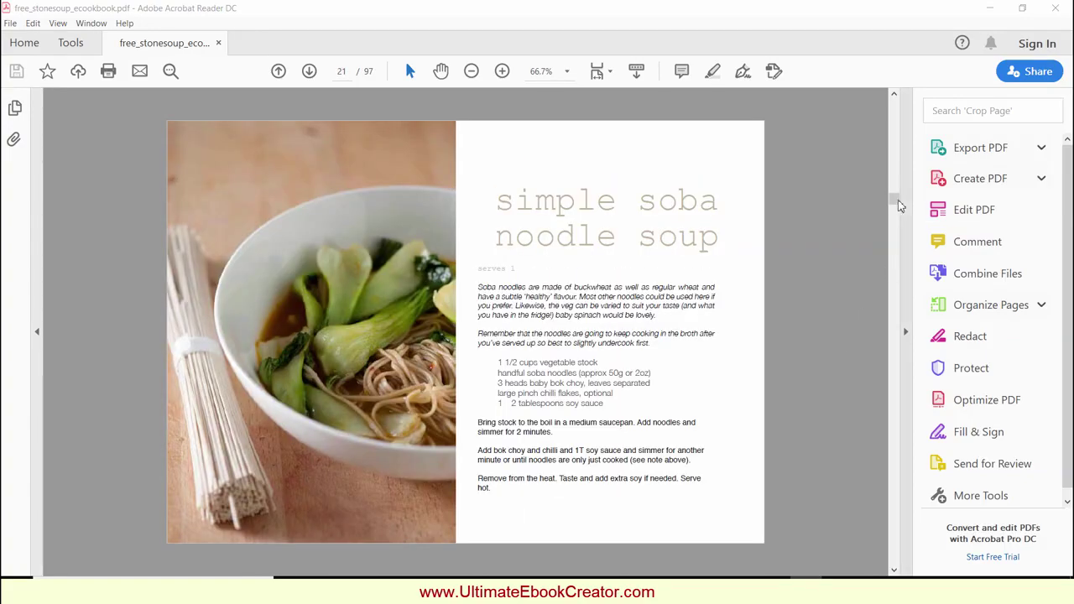
{"action": "left_click_drag", "start_coordinate": [894, 202], "coordinate": [897, 125]}
{"action": "scroll", "coordinate": [857, 185], "scroll_direction": "up", "scroll_amount": 4}
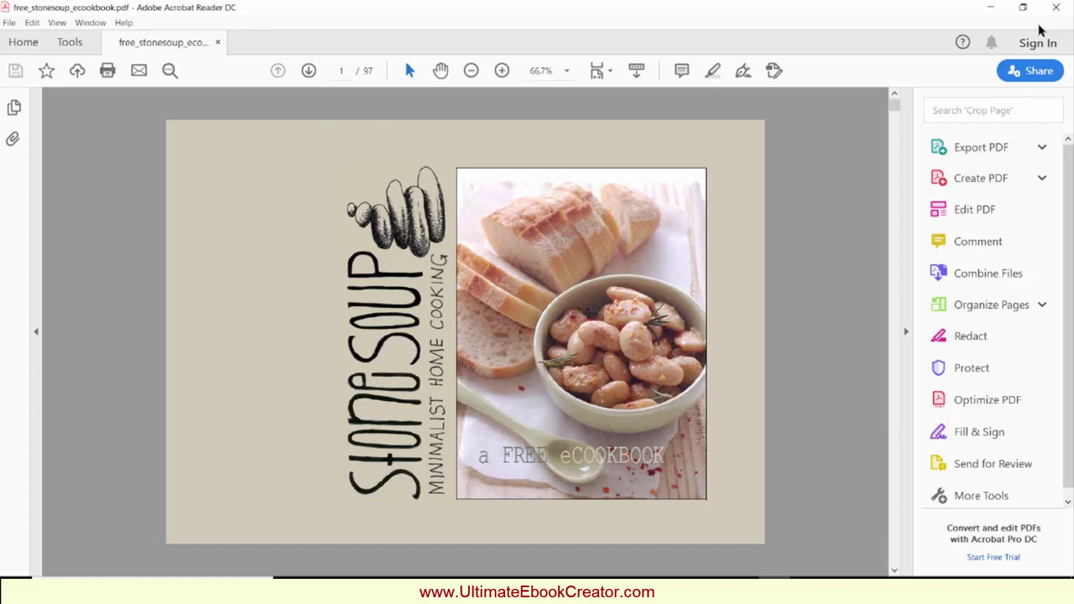
{"action": "left_click", "coordinate": [1056, 7]}
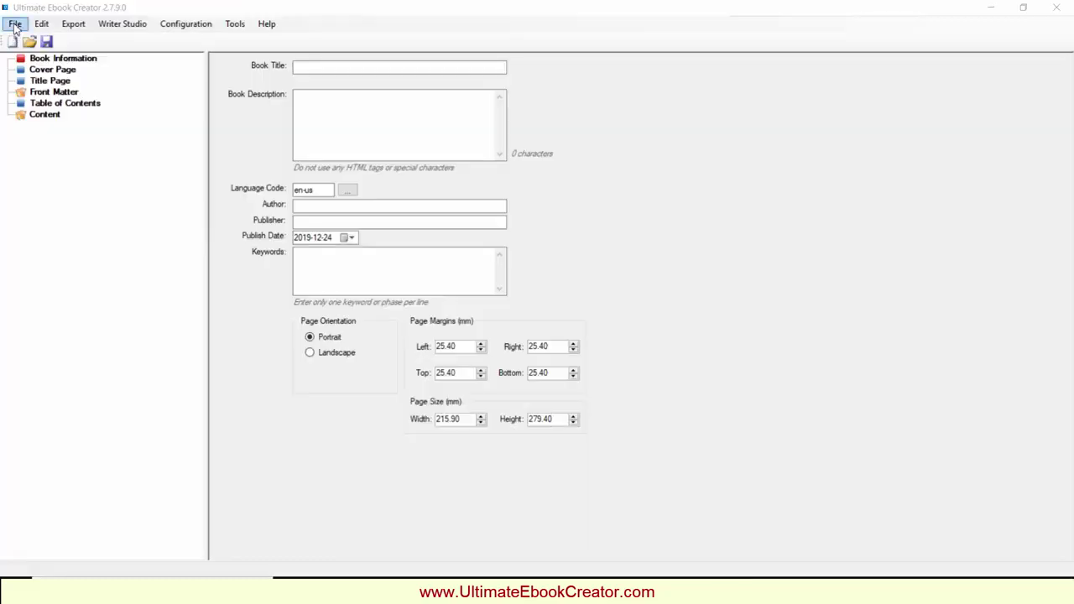
Create a new Ultimate Ebook Creator project for the book Stone Soup with all four page margins set to 0 mm
{"action": "left_click", "coordinate": [15, 23]}
{"action": "left_click", "coordinate": [34, 40]}
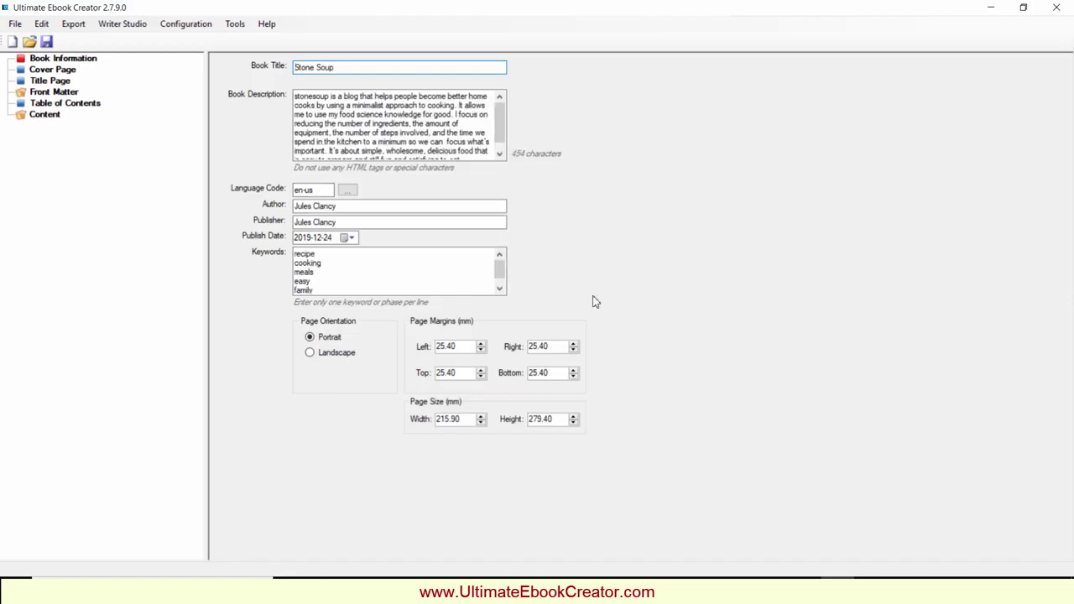
{"action": "right_click", "coordinate": [515, 335]}
{"action": "left_click", "coordinate": [537, 340]}
Set the book's page size to 296.90 mm wide and 210.1 mm high
{"action": "left_click_drag", "start_coordinate": [465, 421], "coordinate": [433, 435]}
{"action": "type", "text": "2"}
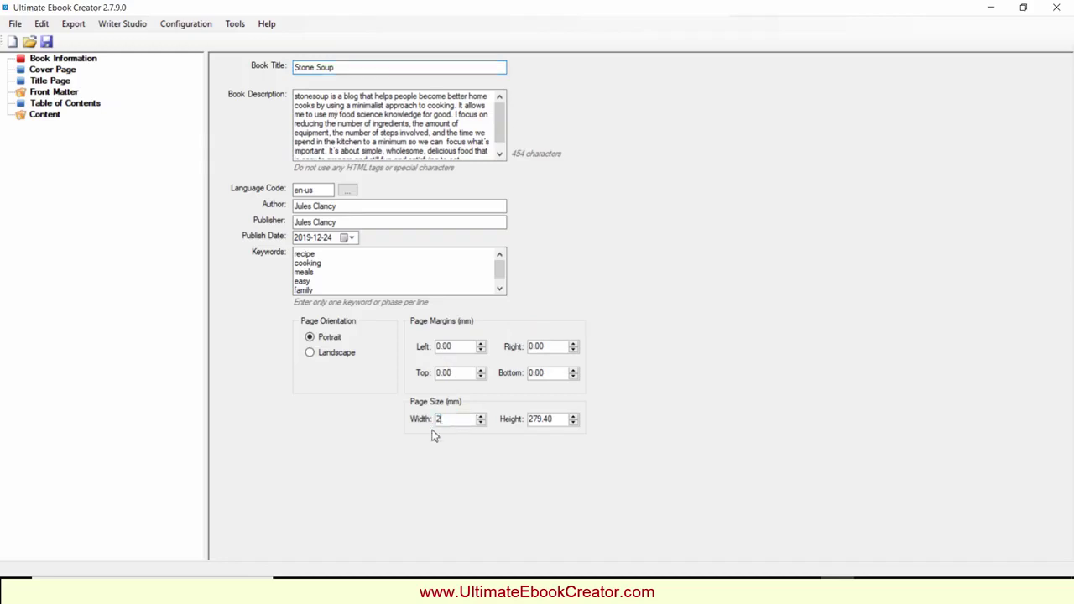
{"action": "type", "text": "96.90"}
{"action": "left_click_drag", "start_coordinate": [558, 419], "coordinate": [496, 419]}
{"action": "type", "text": "210.1"}
Start a PDF pages to JPG images conversion with free_stonesoup_ecookbook.pdf from the workflow 4 folder as input
{"action": "left_click", "coordinate": [236, 25]}
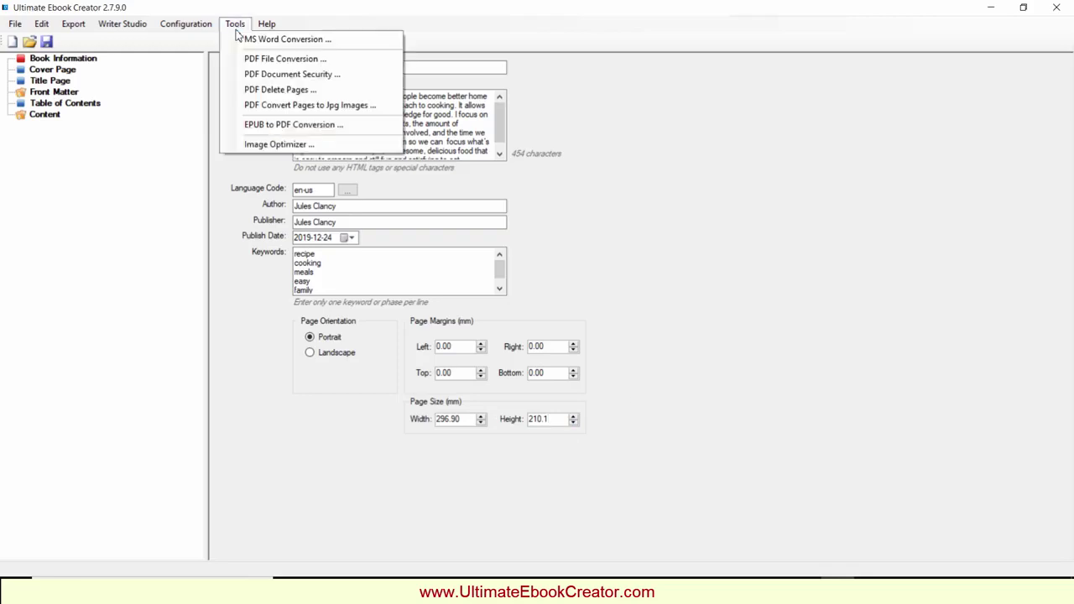
{"action": "left_click", "coordinate": [319, 105]}
{"action": "left_click_drag", "start_coordinate": [493, 130], "coordinate": [710, 78]}
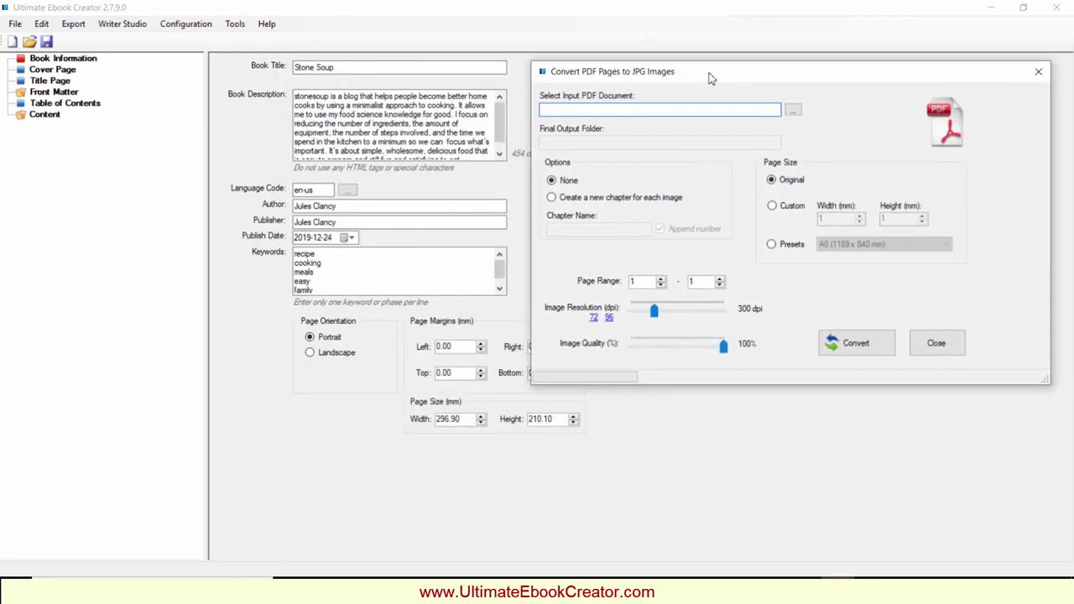
{"action": "left_click", "coordinate": [793, 109]}
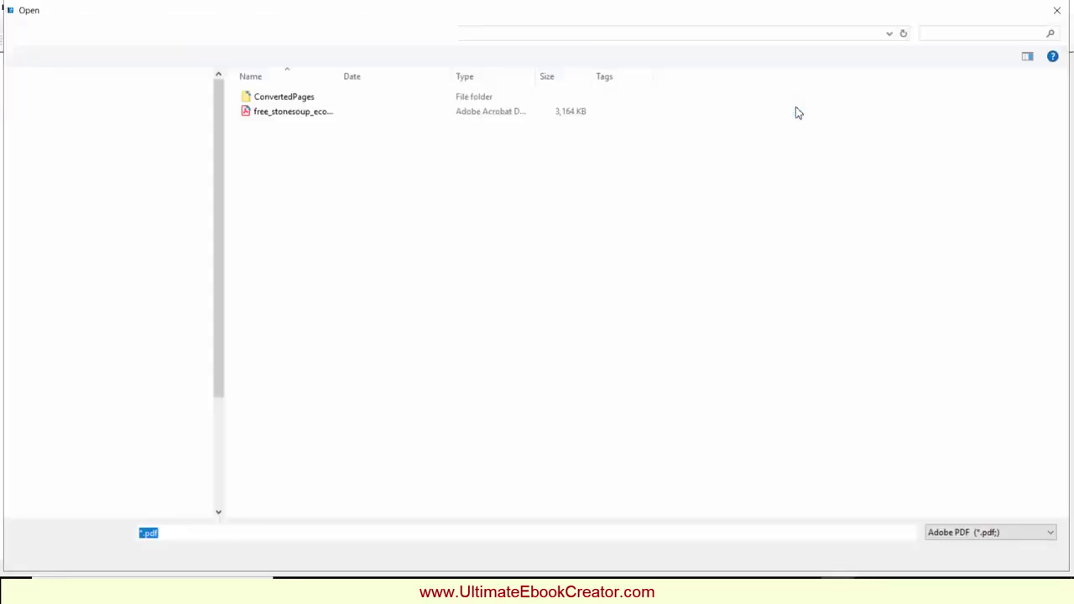
{"action": "left_click", "coordinate": [316, 114]}
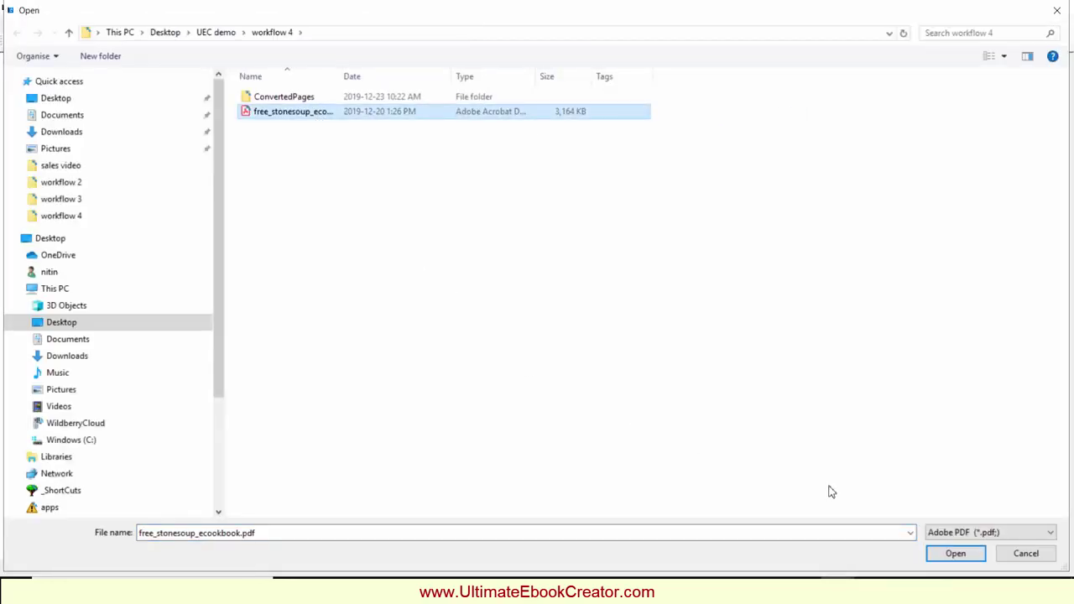
{"action": "left_click", "coordinate": [948, 558]}
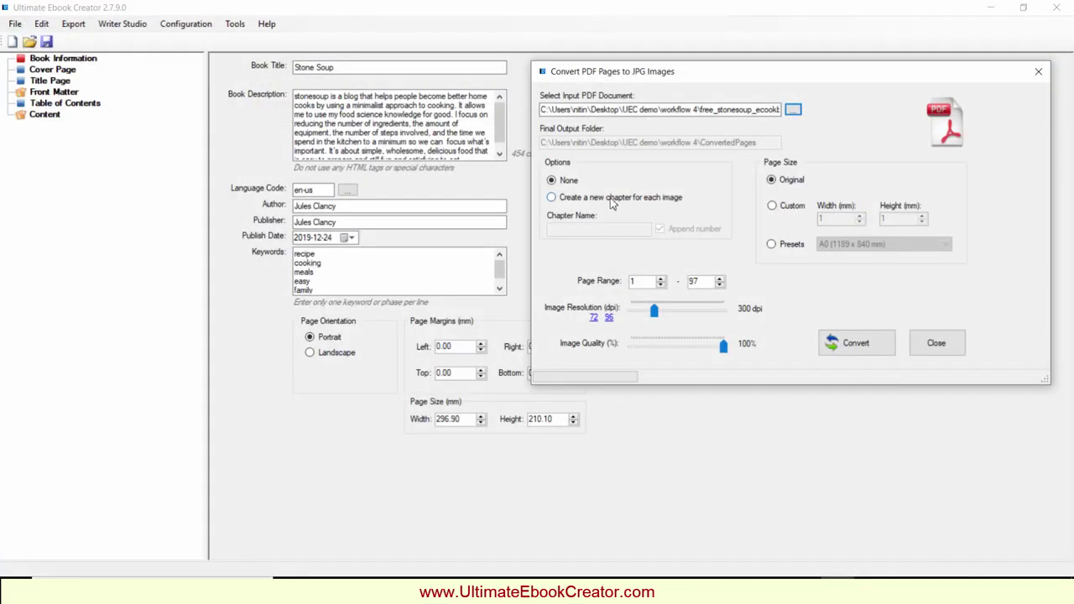
Convert PDF pages 1 to 97 at 96 dpi, creating a new numbered chapter named Recipe for each image
{"action": "left_click", "coordinate": [611, 198]}
{"action": "left_click", "coordinate": [610, 229]}
{"action": "type", "text": "Recipe"}
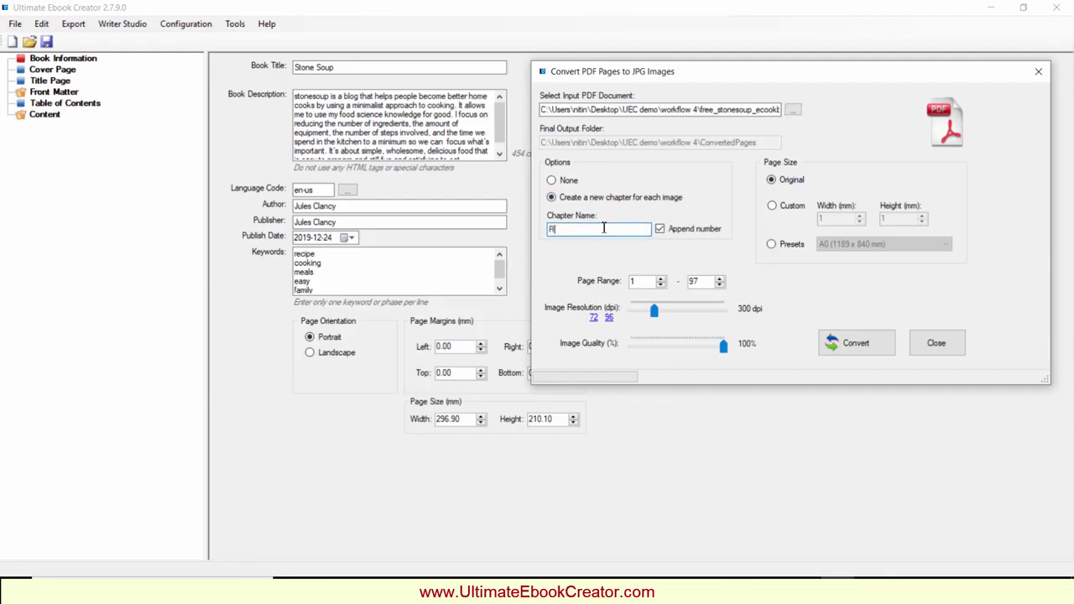
{"action": "left_click", "coordinate": [609, 318]}
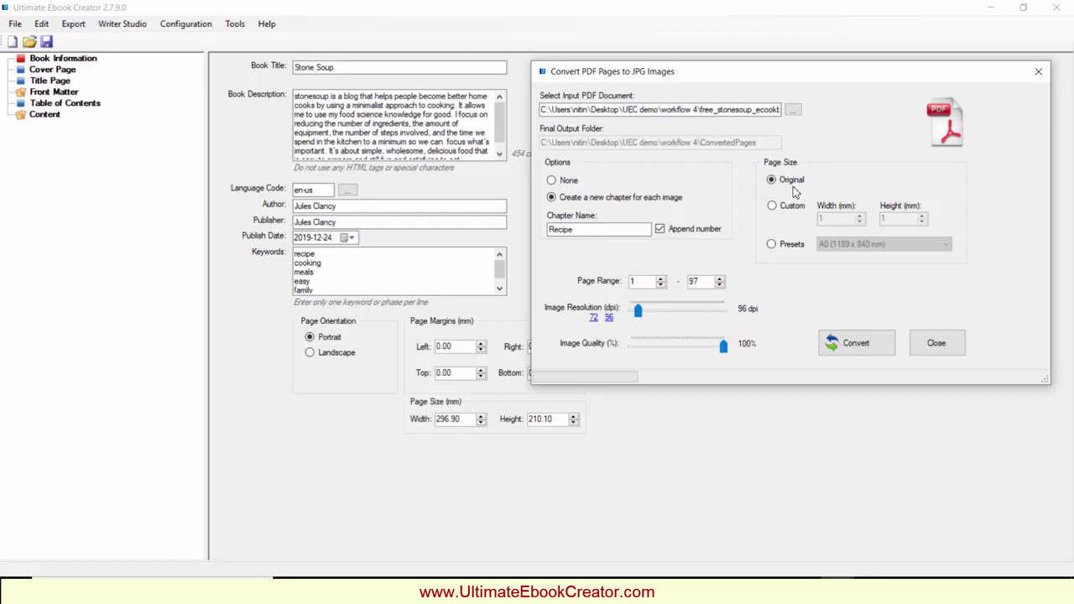
{"action": "left_click", "coordinate": [881, 347]}
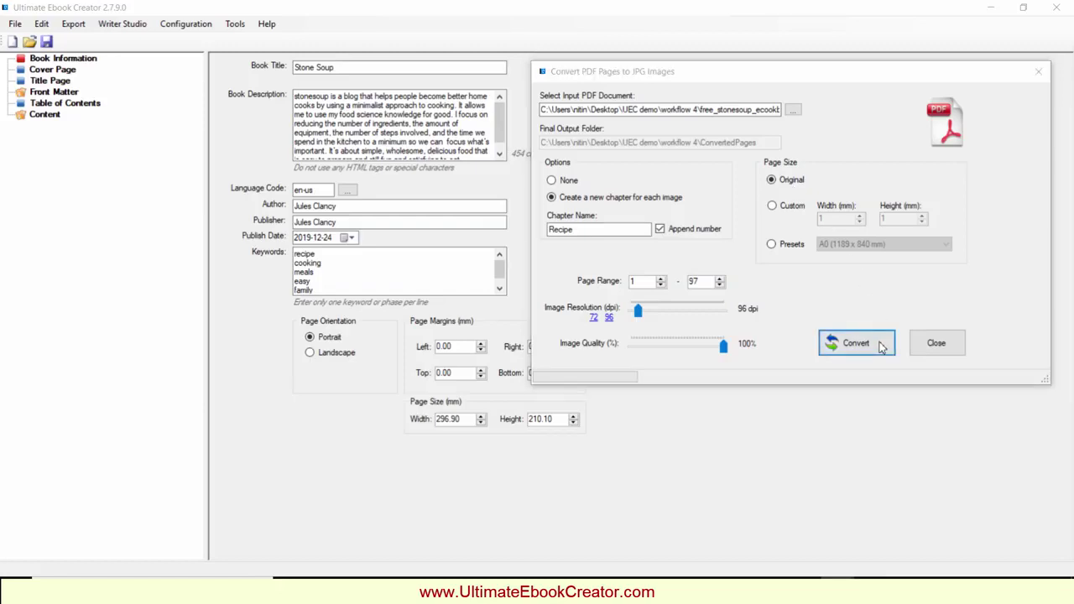
{"action": "left_click", "coordinate": [537, 354]}
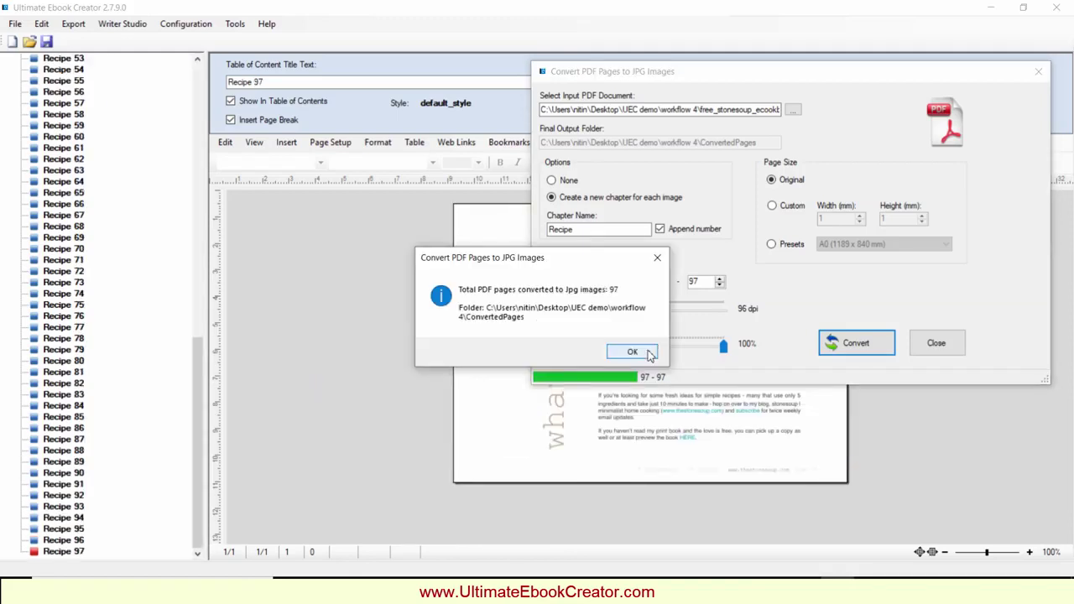
{"action": "left_click", "coordinate": [647, 352]}
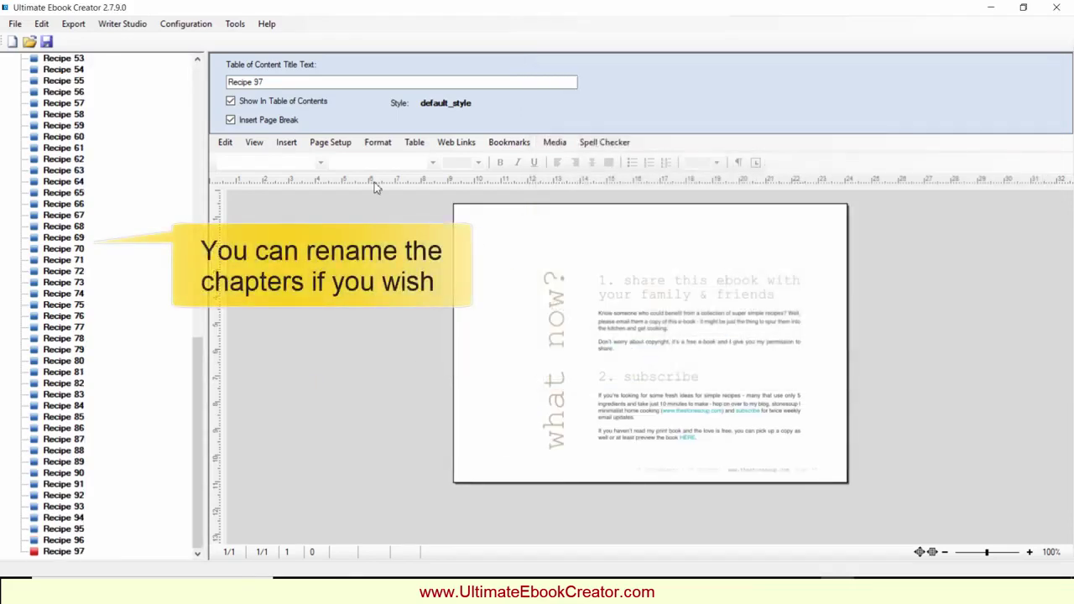
Assign cover page.jpg from the workflow 4 folder as the book's cover page image
{"action": "left_click_drag", "start_coordinate": [199, 337], "coordinate": [179, 72]}
{"action": "left_click", "coordinate": [50, 70]}
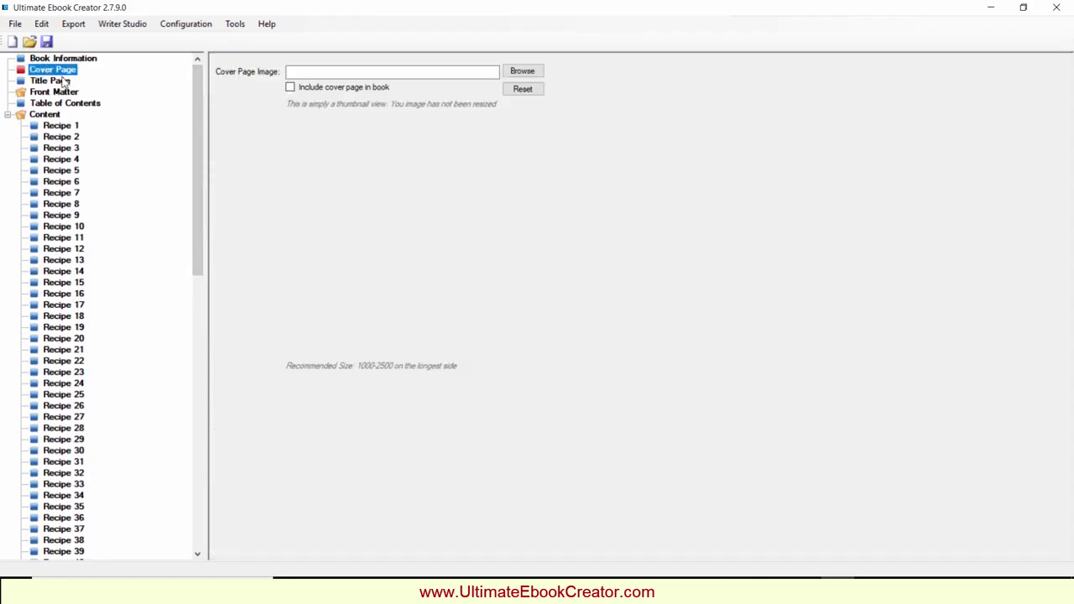
{"action": "left_click", "coordinate": [521, 72]}
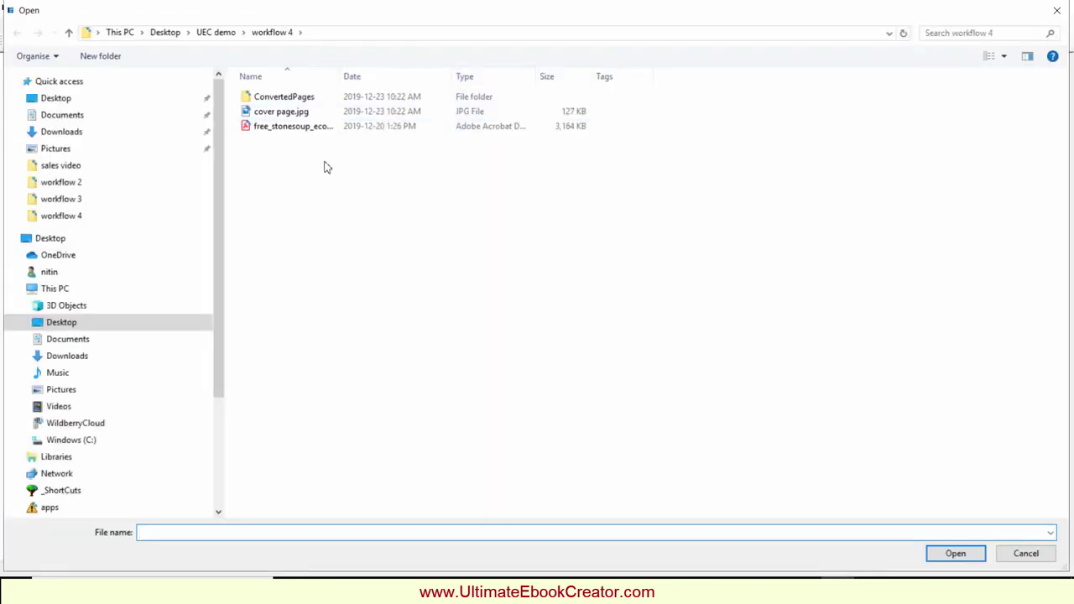
{"action": "left_click", "coordinate": [288, 111]}
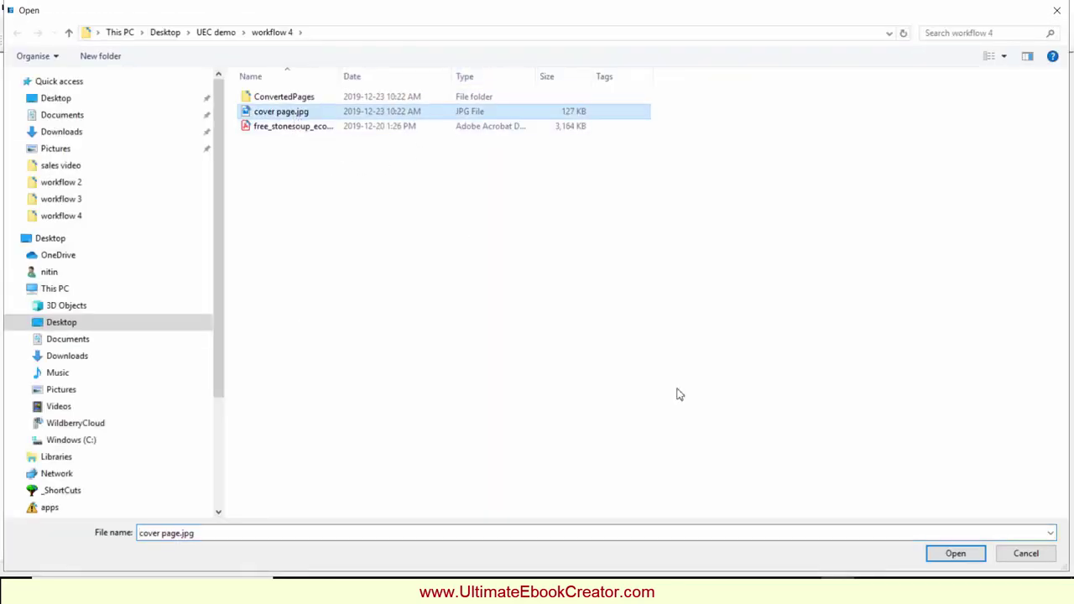
{"action": "left_click", "coordinate": [955, 553]}
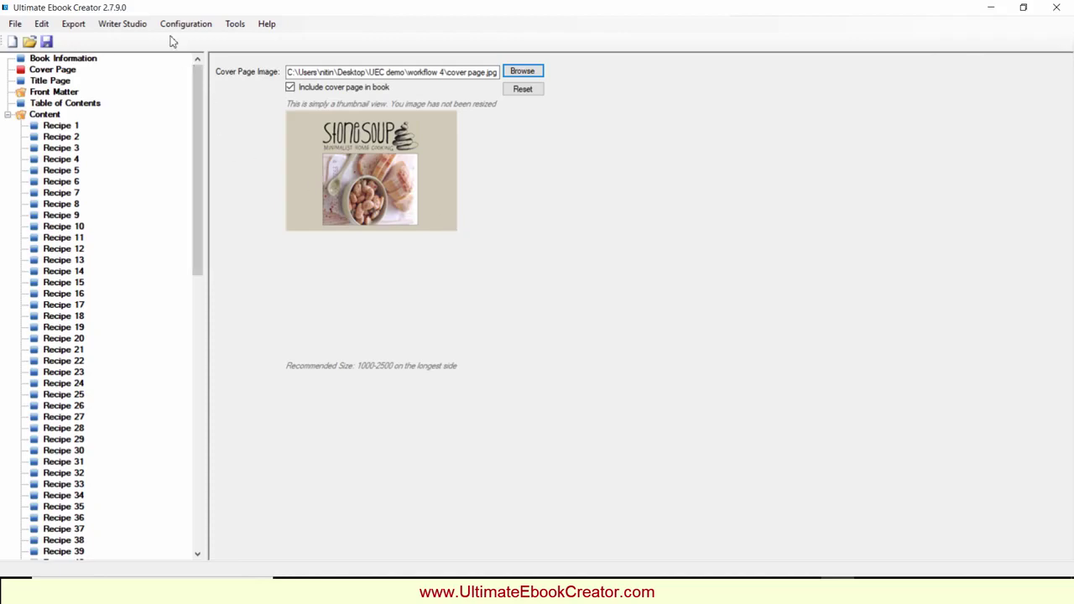
Export the book as an Amazon Kindle MOBI file named recipe in the workflow 4 folder and open its location
{"action": "left_click", "coordinate": [74, 25]}
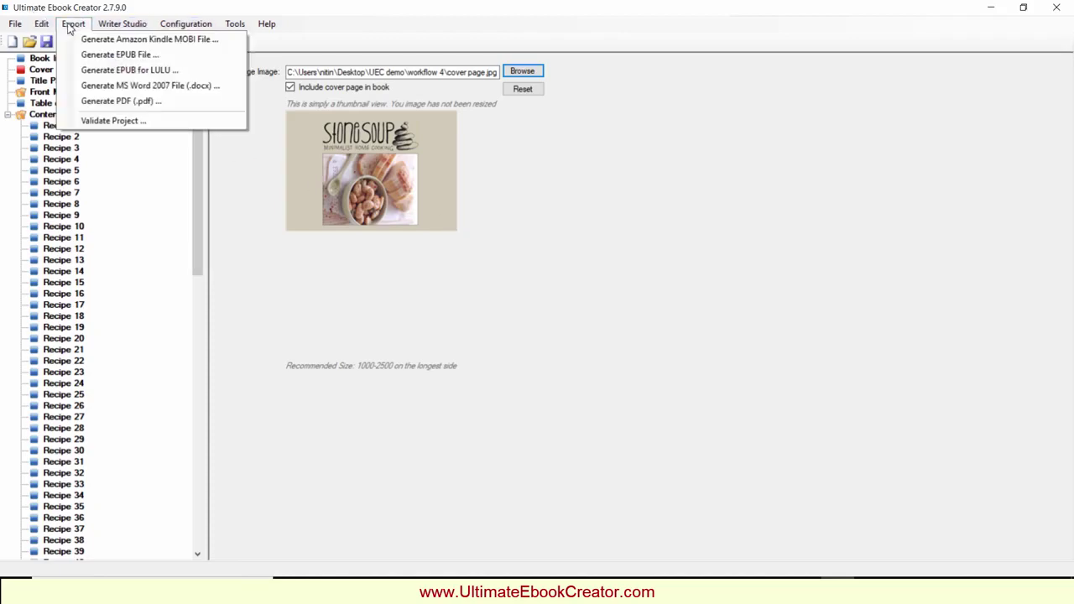
{"action": "left_click", "coordinate": [103, 38]}
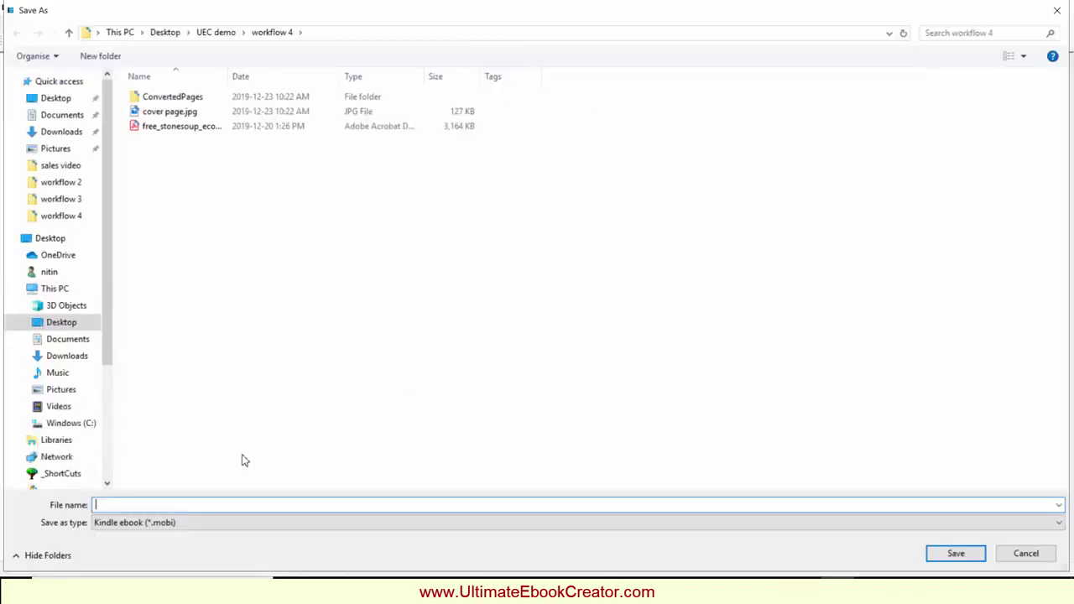
{"action": "type", "text": "recipe"}
{"action": "left_click", "coordinate": [966, 557]}
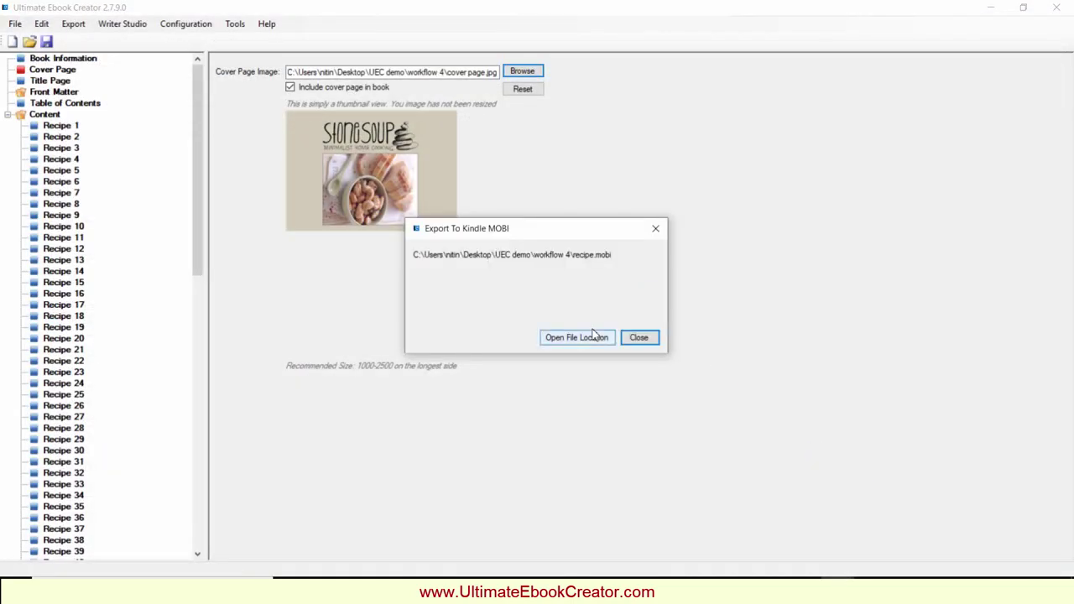
{"action": "left_click", "coordinate": [583, 337]}
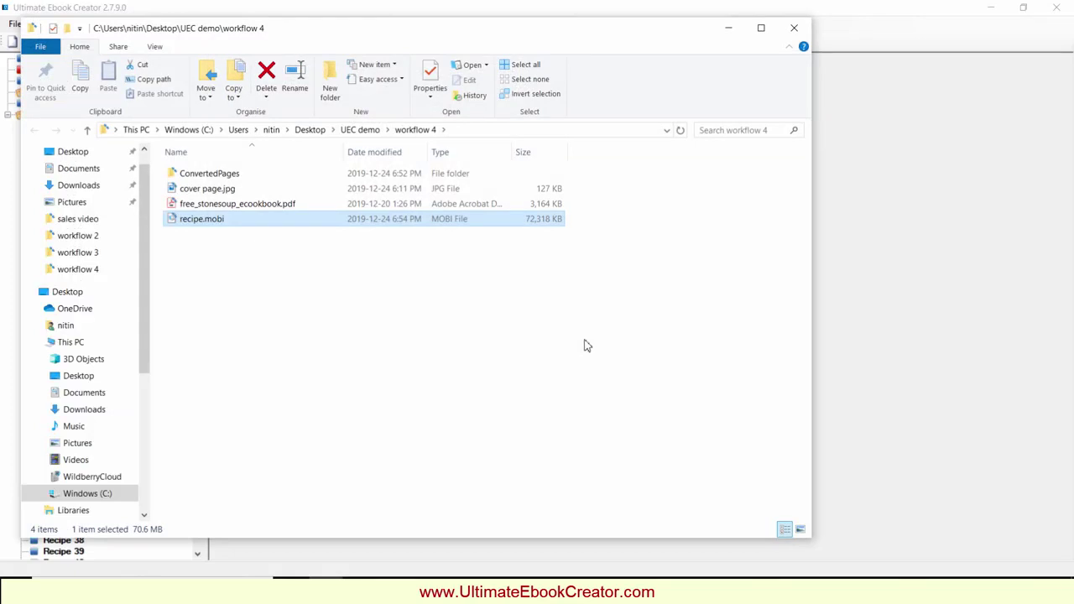
Launch Kindle Previewer 3 and load recipe.mobi into it from the workflow 4 folder
{"action": "left_click", "coordinate": [151, 591]}
{"action": "type", "text": "kindl"}
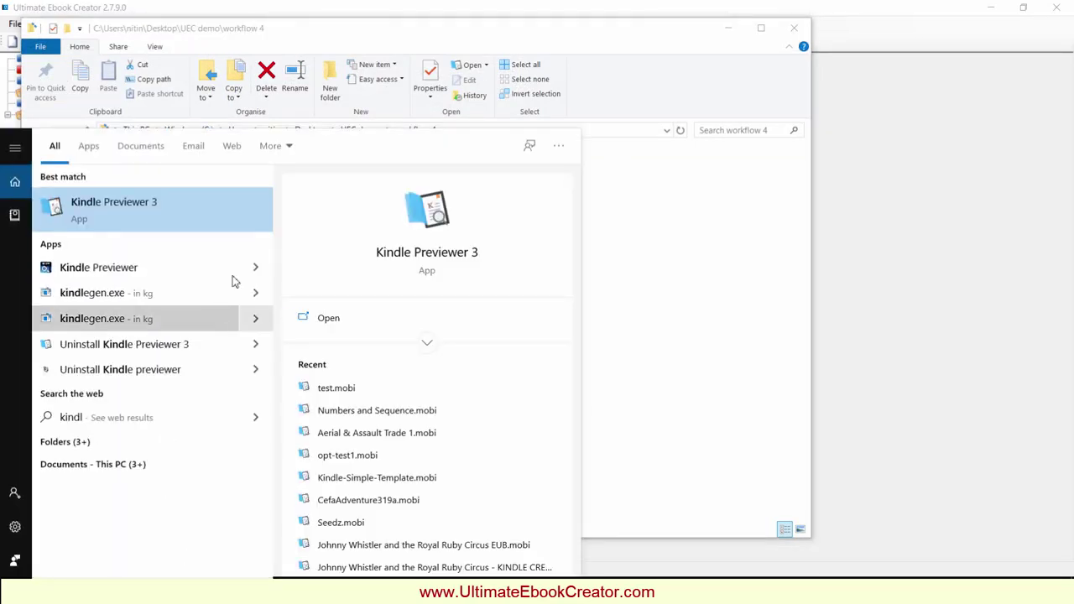
{"action": "left_click", "coordinate": [212, 215]}
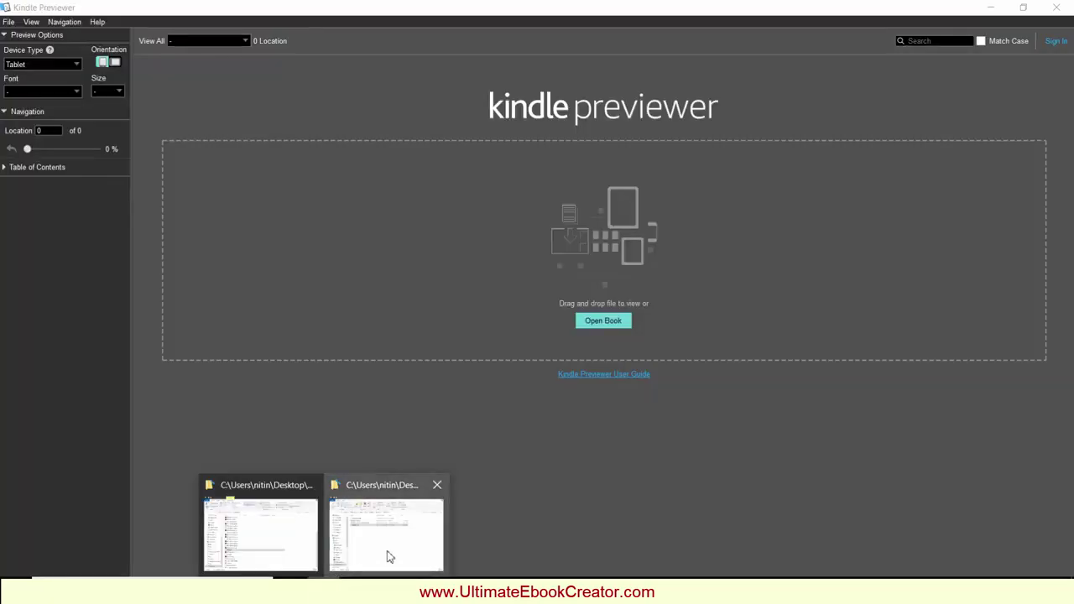
{"action": "left_click", "coordinate": [388, 557]}
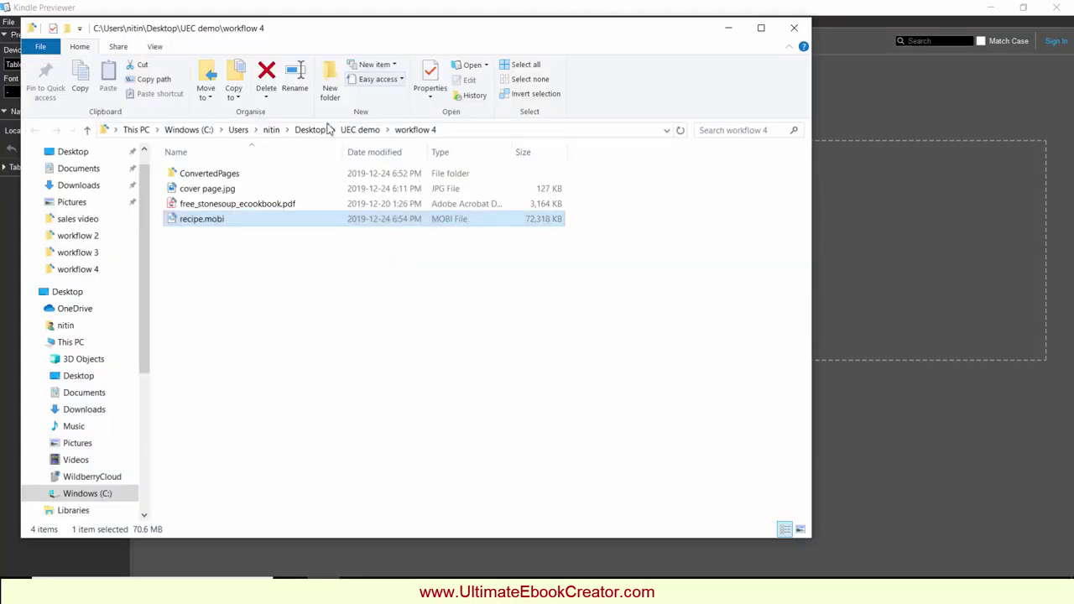
{"action": "left_click_drag", "start_coordinate": [219, 223], "coordinate": [880, 269]}
{"action": "left_click", "coordinate": [729, 28]}
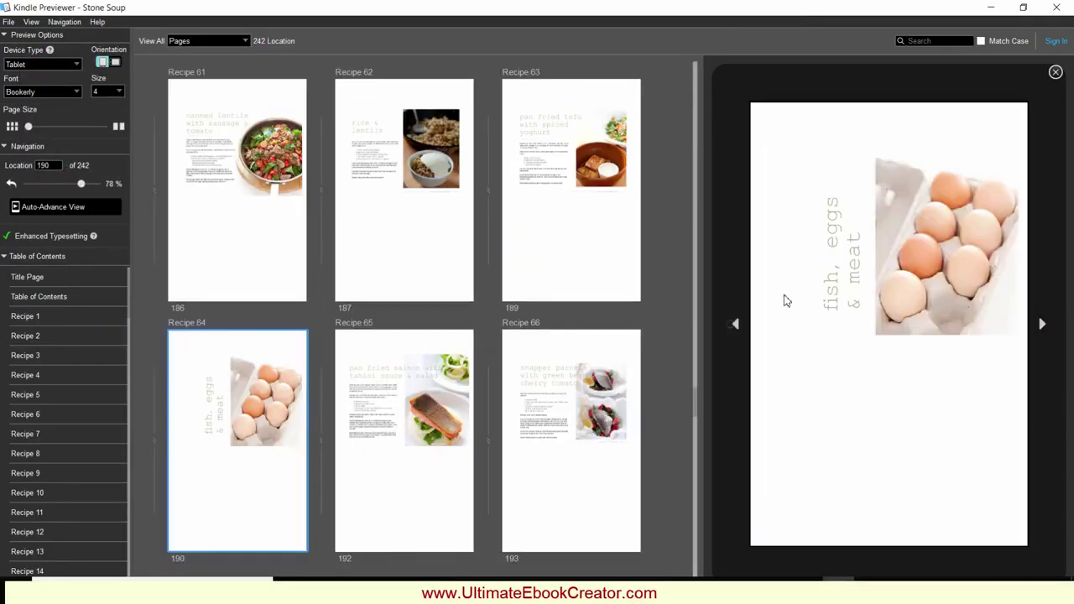
Page forward to the snapper parcels recipe and switch the tablet preview to landscape orientation
{"action": "key", "text": "Right"}
{"action": "key", "text": "Right"}
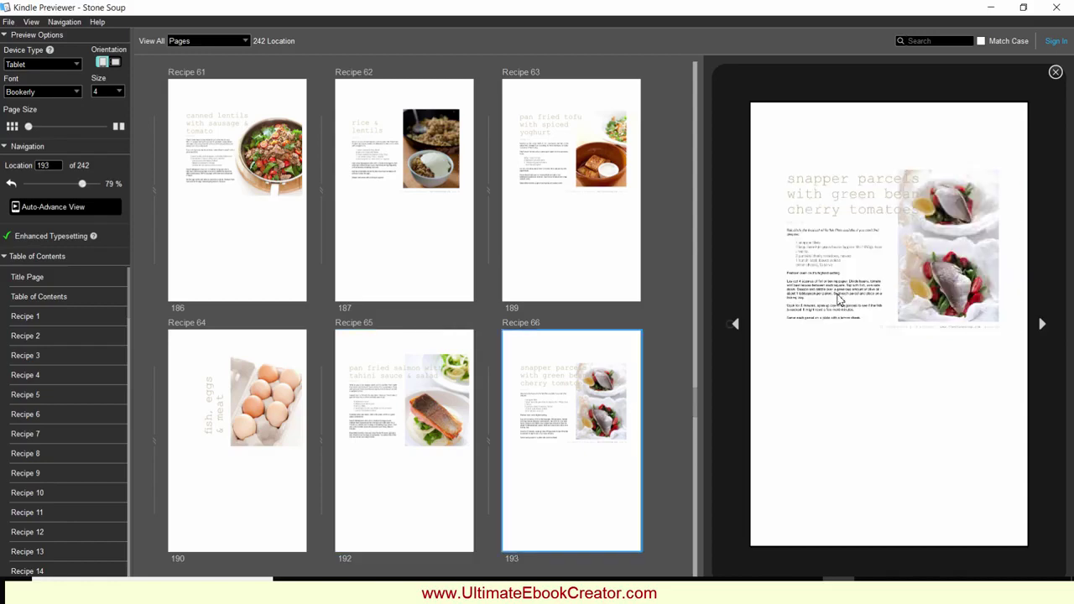
{"action": "left_click", "coordinate": [116, 62]}
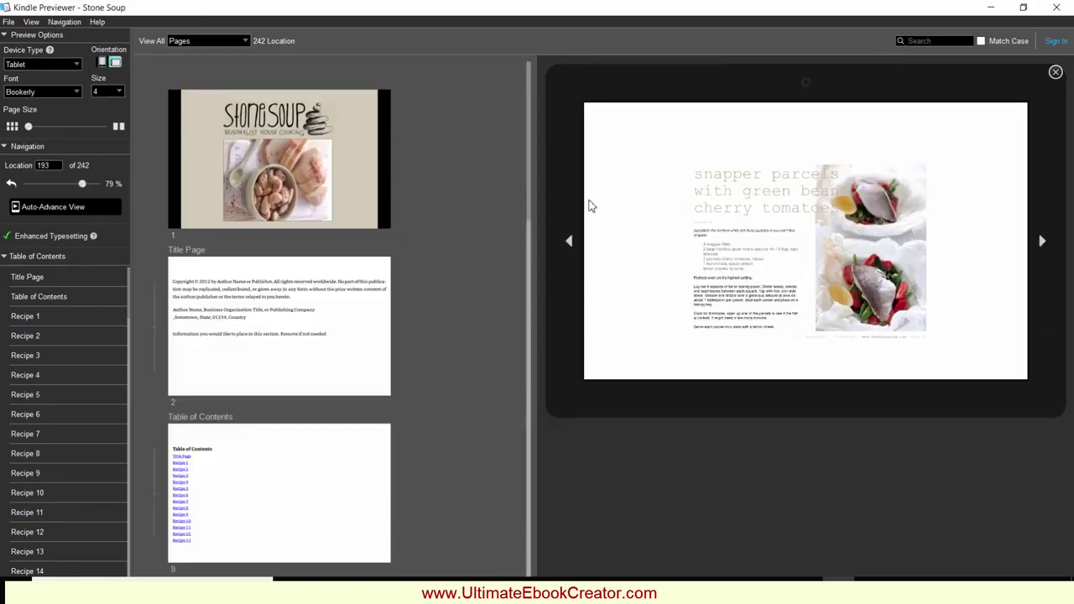
Page through the landscape preview and examine the recipe layouts from simple prawns to little ricotta tartlets
{"action": "key", "text": "Right"}
{"action": "key", "text": "Right"}
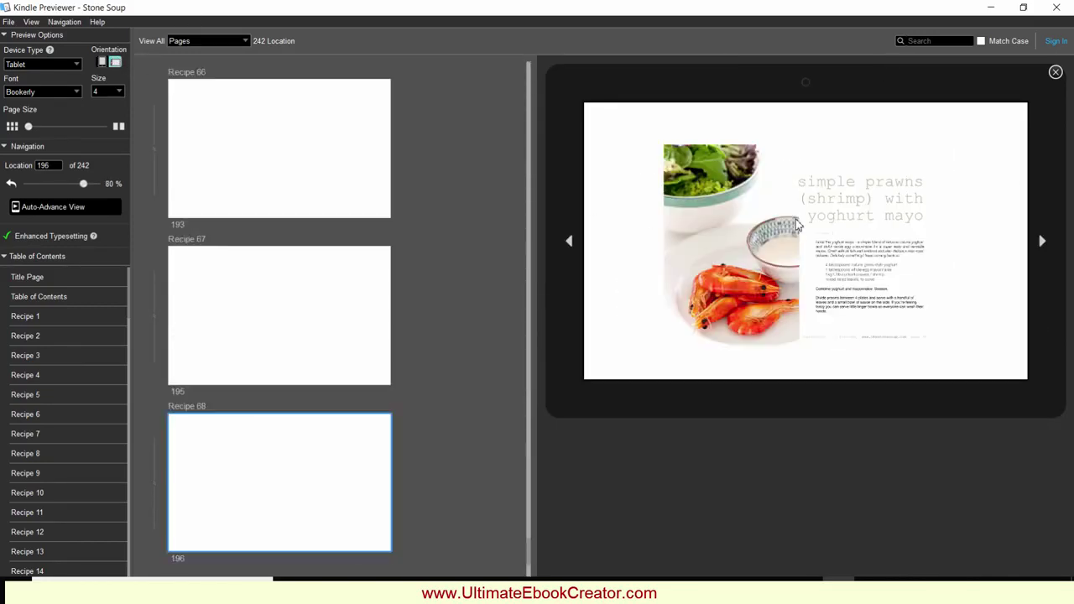
{"action": "key", "text": "Right"}
{"action": "key", "text": "Right"}
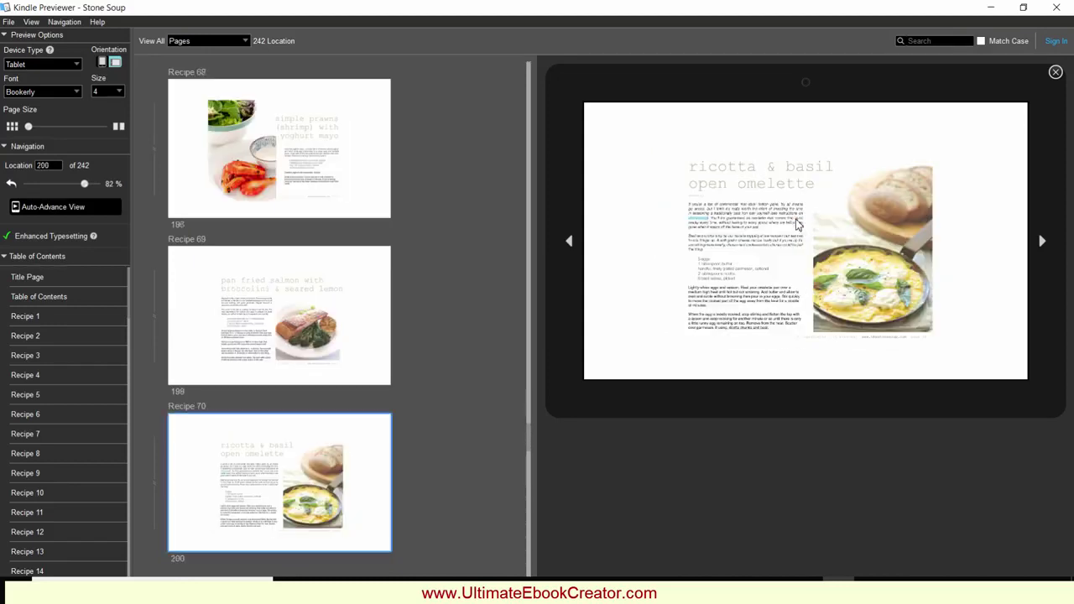
{"action": "key", "text": "Right"}
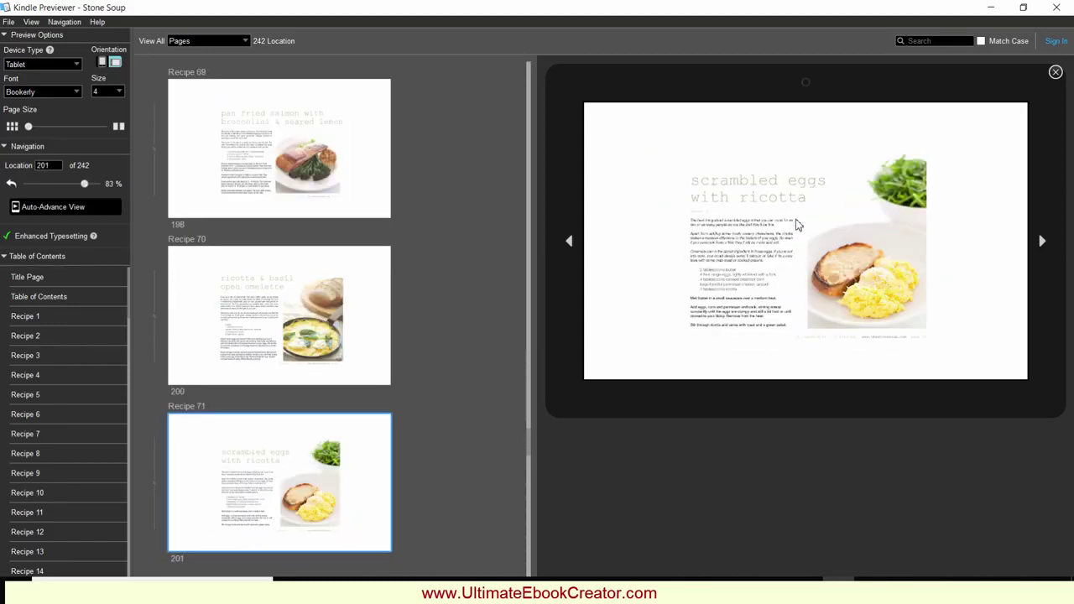
{"action": "key", "text": "Right"}
{"action": "key", "text": "Right"}
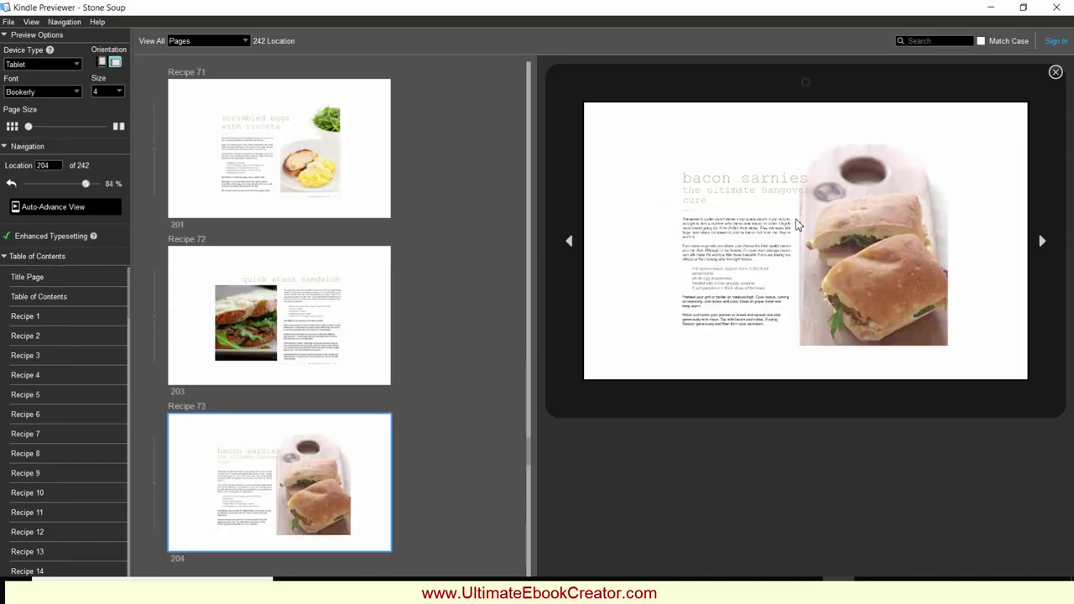
{"action": "key", "text": "Right"}
{"action": "key", "text": "Right"}
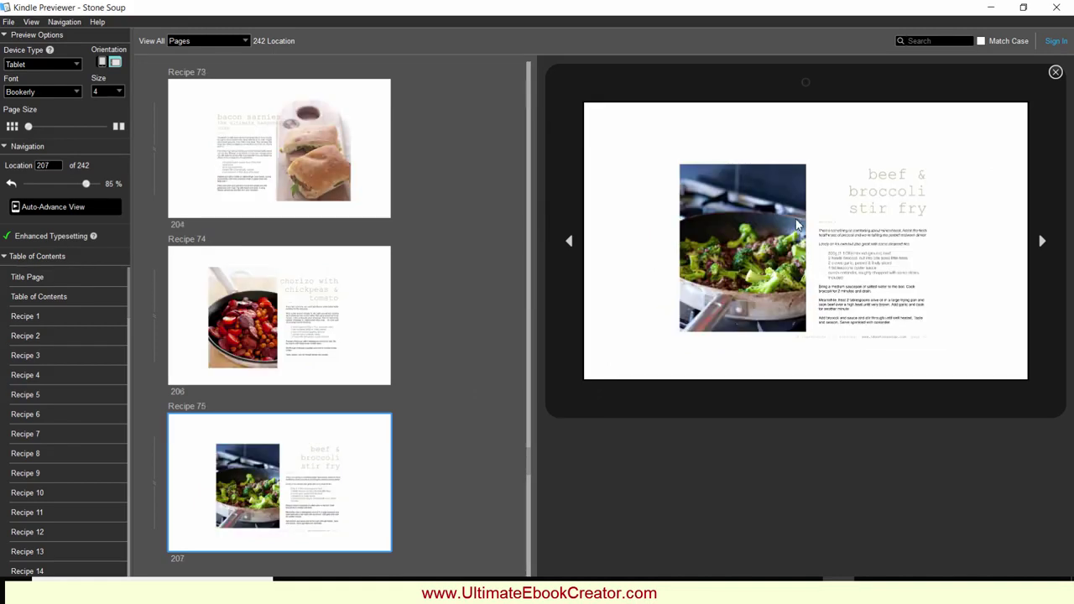
{"action": "key", "text": "Right"}
{"action": "key", "text": "Right"}
{"action": "key", "text": "Right"}
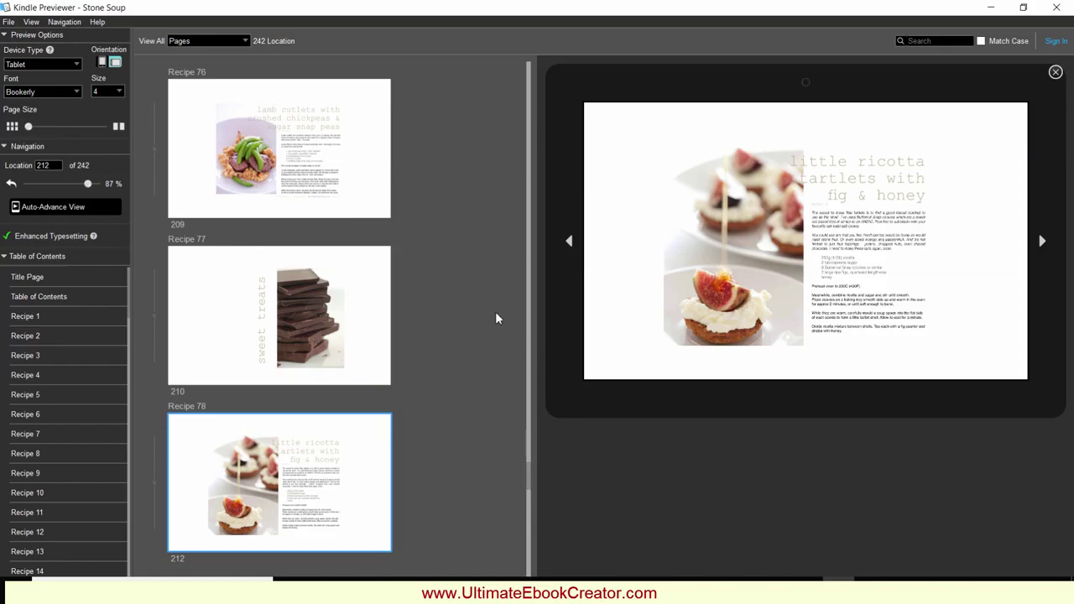
{"action": "scroll", "coordinate": [529, 448], "scroll_direction": "down", "scroll_amount": 3}
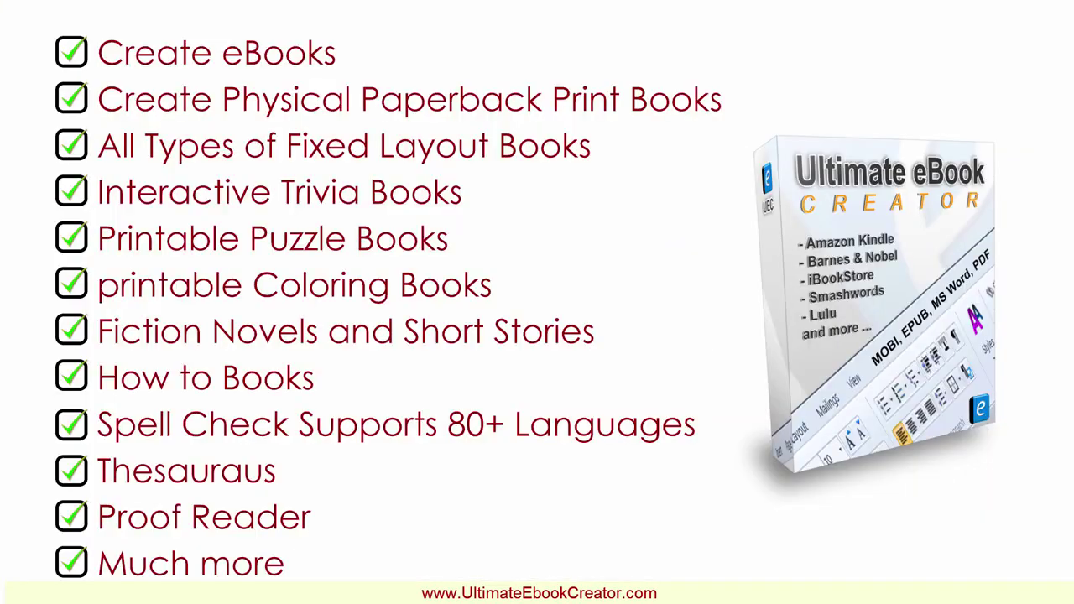